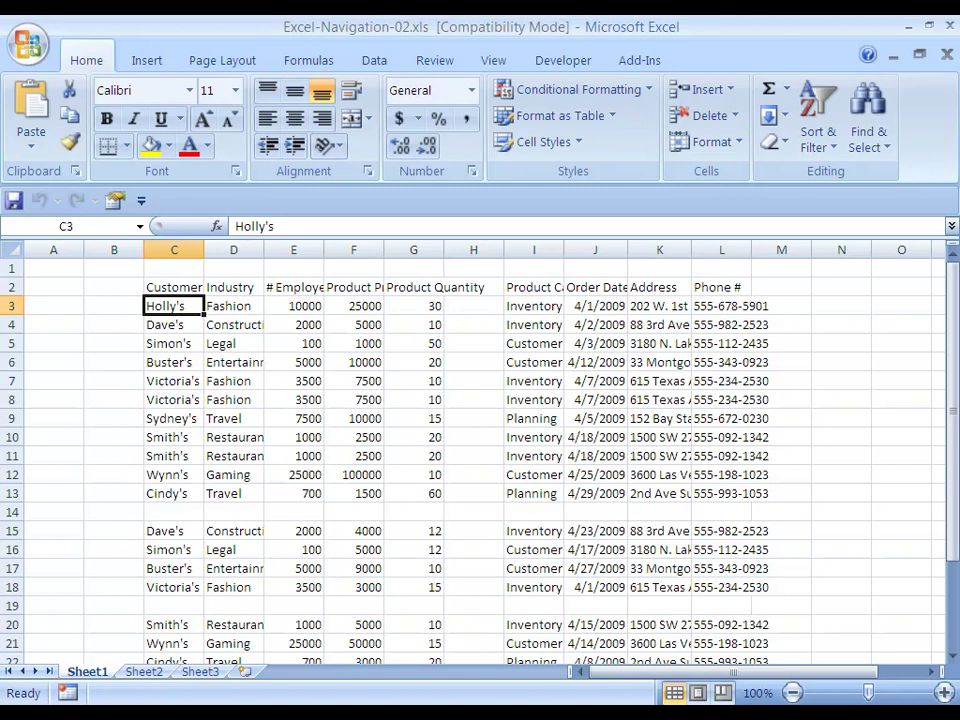
# Starting at header cell C2, jump around the first data block's corners through C13, G13 and G2, back to C2
pyautogui.click(233, 306)
pyautogui.click(174, 306)
pyautogui.click(174, 287)
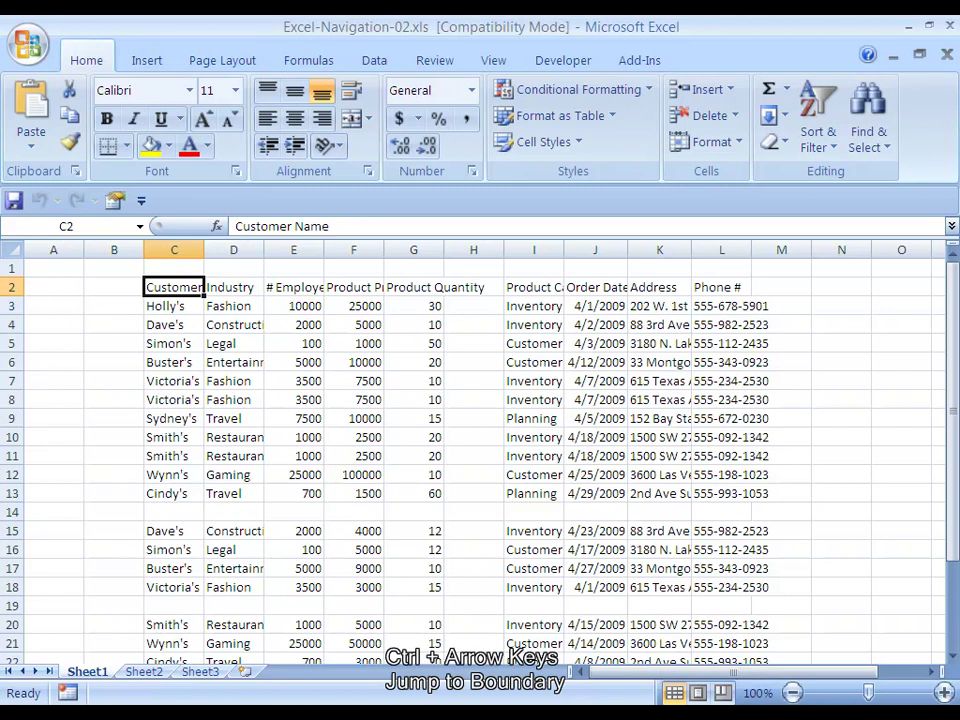
pyautogui.hotkey('ctrl', 'Down')
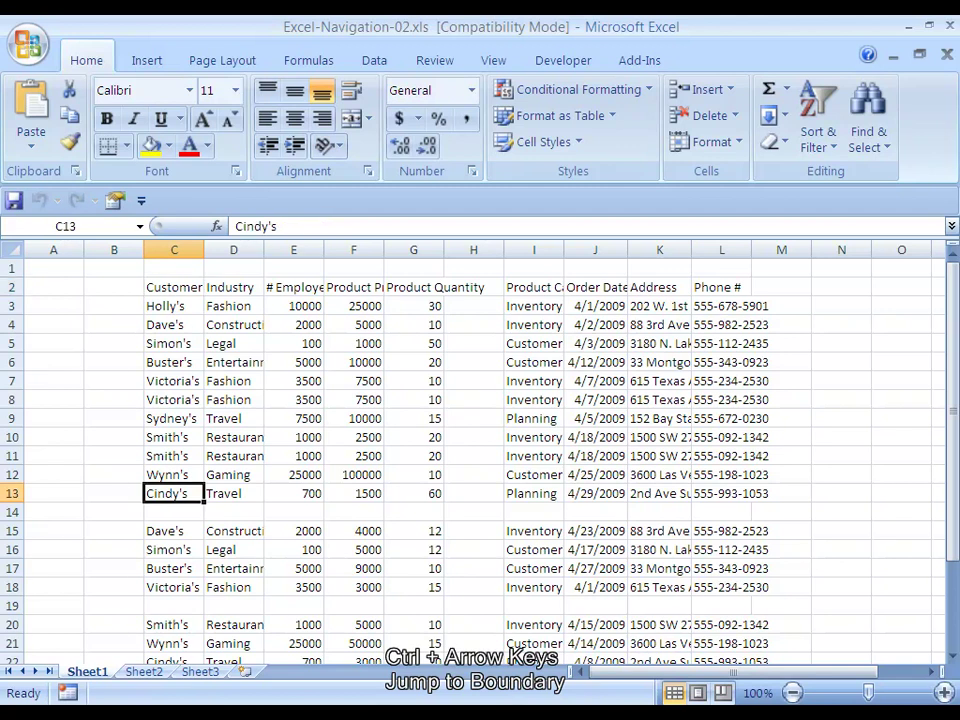
pyautogui.hotkey('ctrl', 'Right')
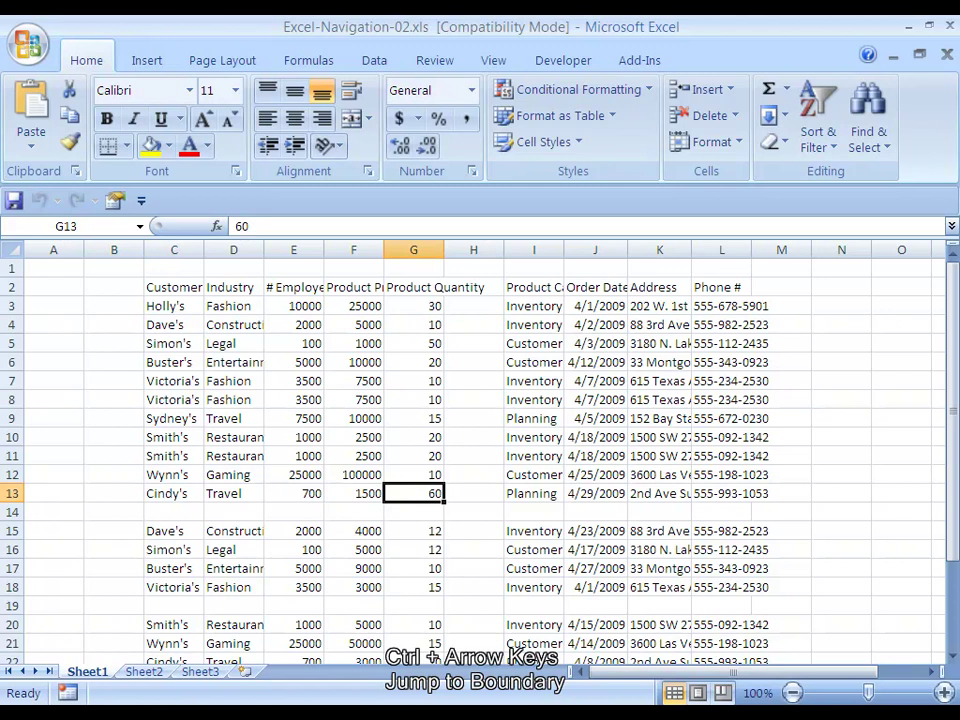
pyautogui.hotkey('ctrl', 'Up')
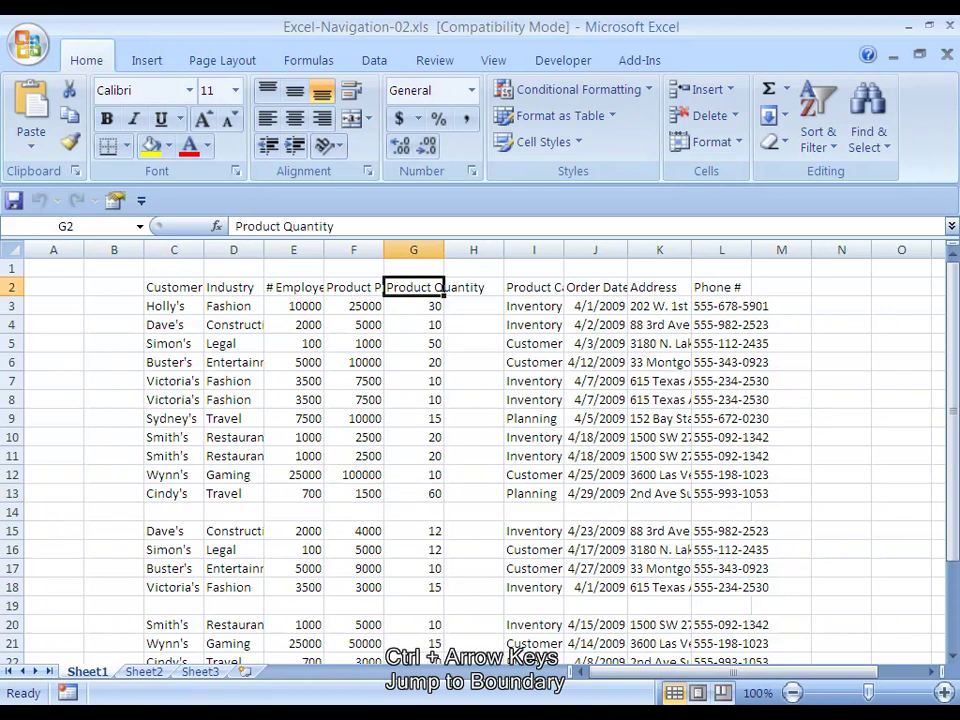
pyautogui.hotkey('ctrl', 'Left')
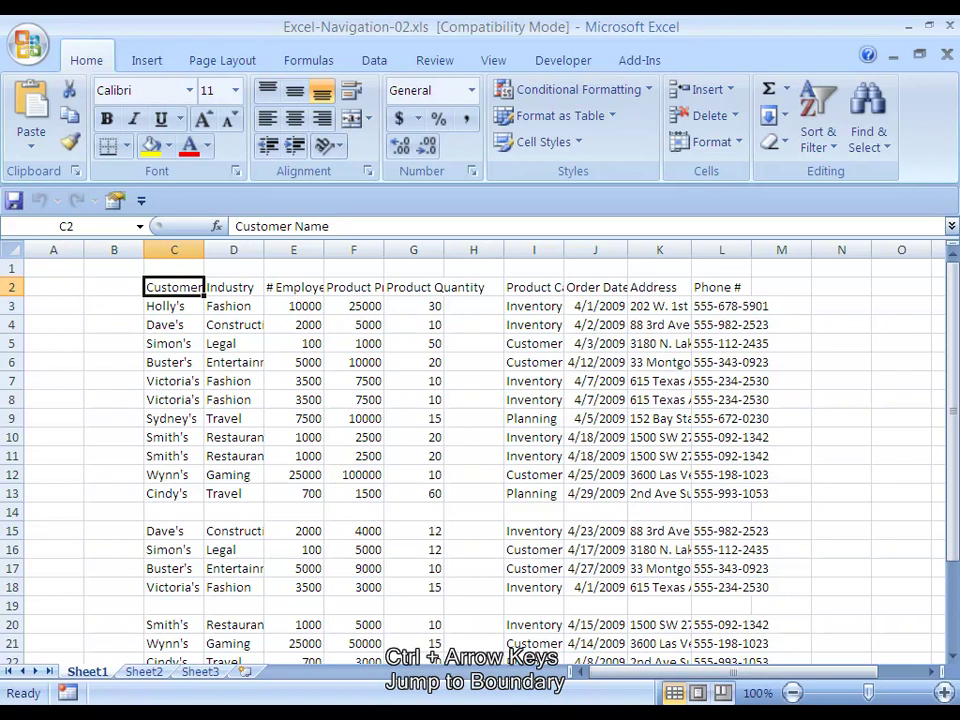
# Move cell by cell along the header row to G2, then jump along the block's edges through G13 to C13
pyautogui.press('Right')
pyautogui.press('Right')
pyautogui.press('Right')
pyautogui.press('Right')
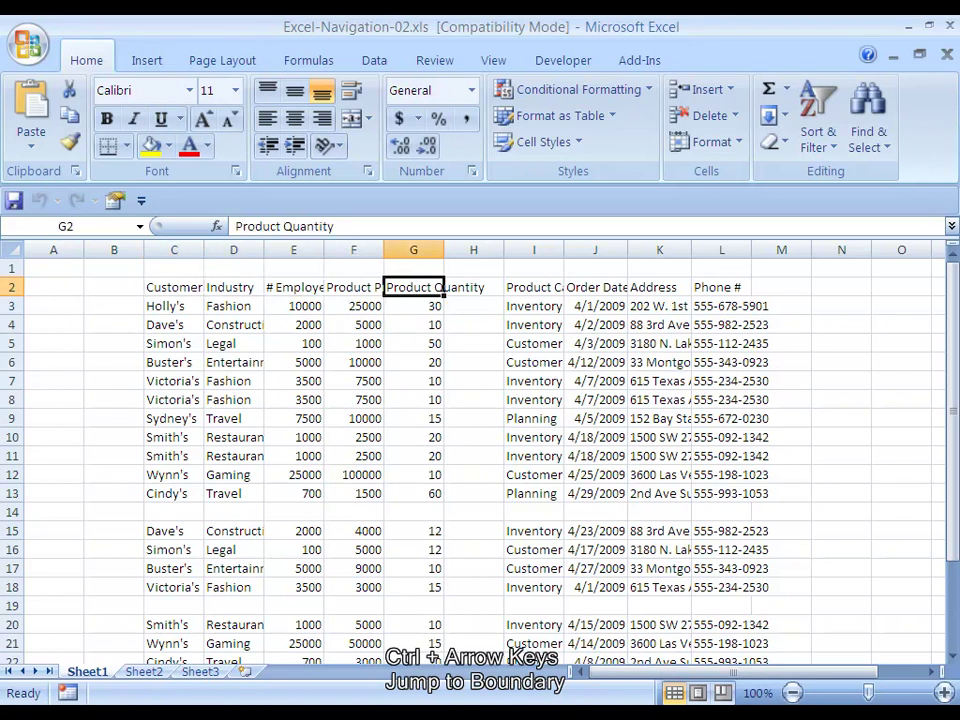
pyautogui.hotkey('ctrl', 'Down')
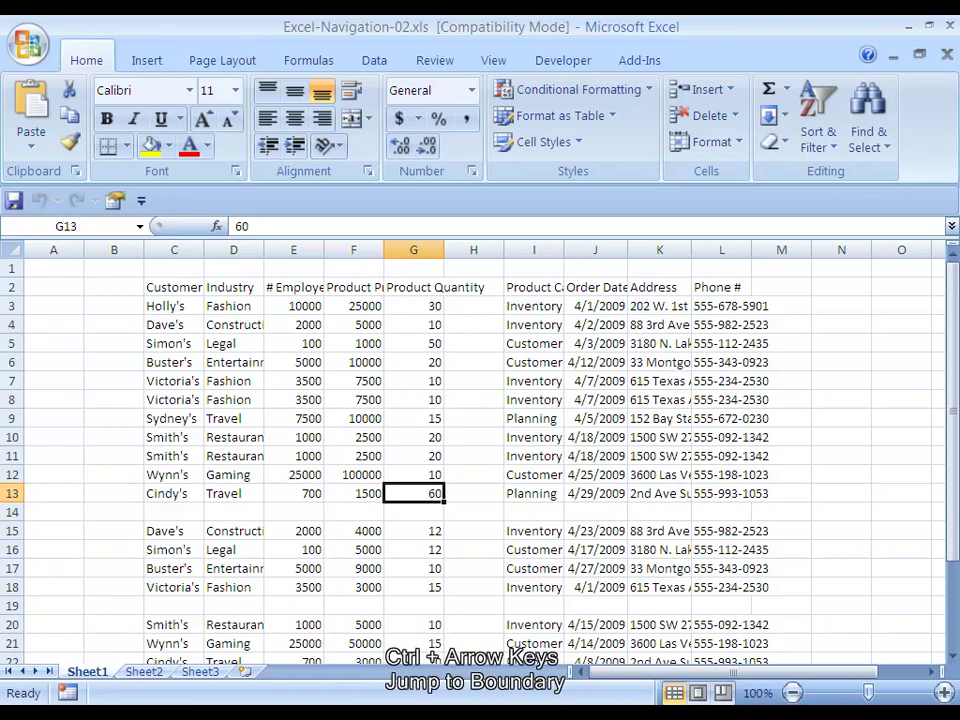
pyautogui.hotkey('ctrl', 'Left')
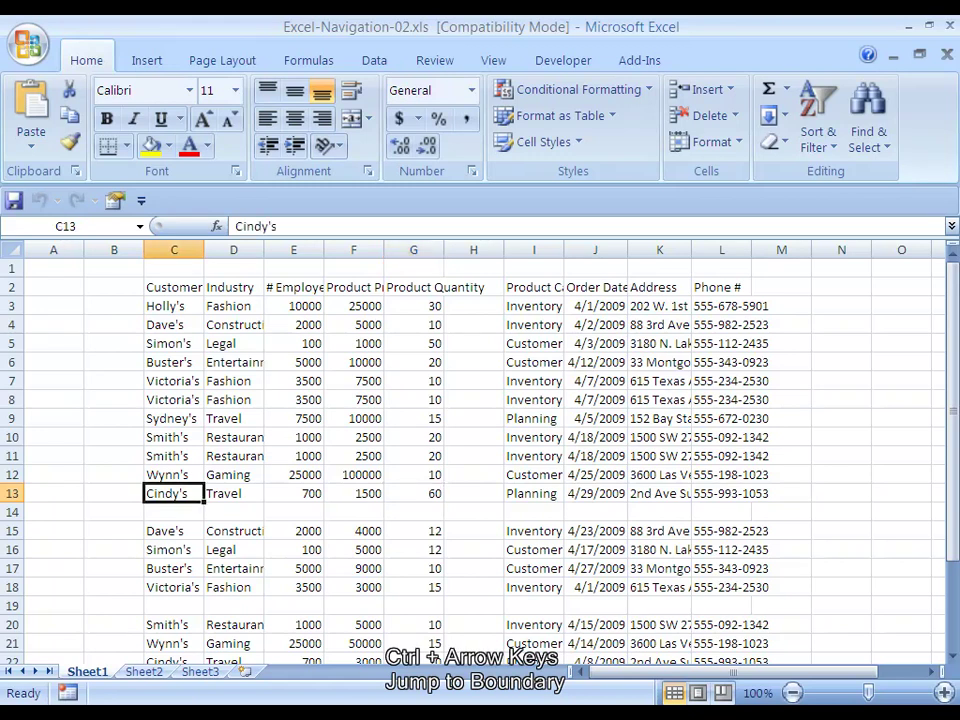
# From D13, jump to the top and bottom of the Industry column, then to the ends of row 13, finishing at C13
pyautogui.press('Right')
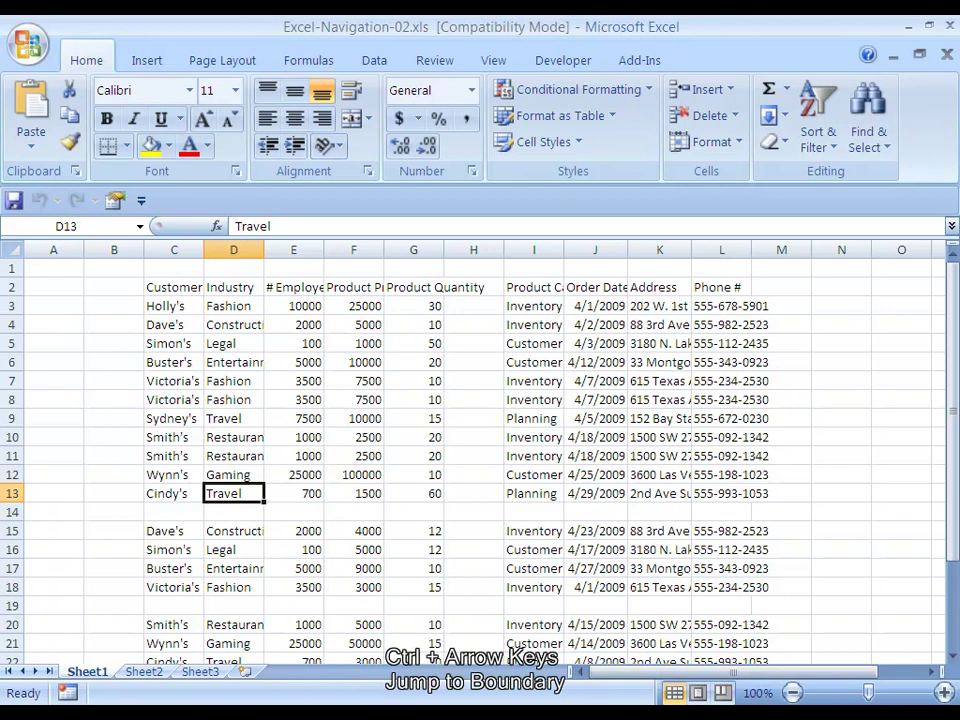
pyautogui.hotkey('ctrl', 'Up')
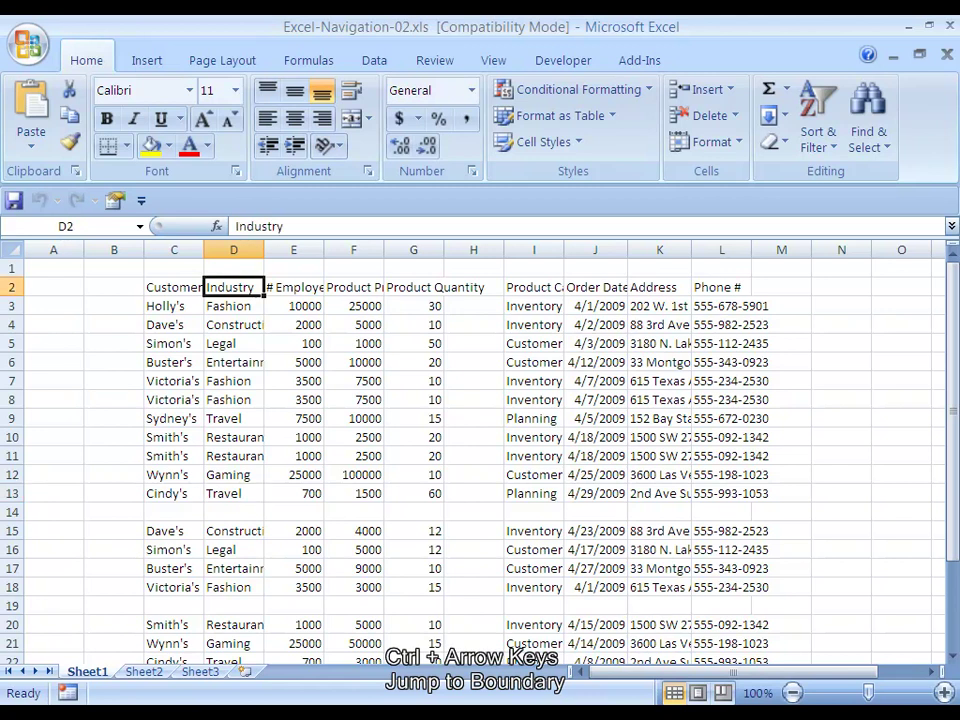
pyautogui.hotkey('ctrl', 'Down')
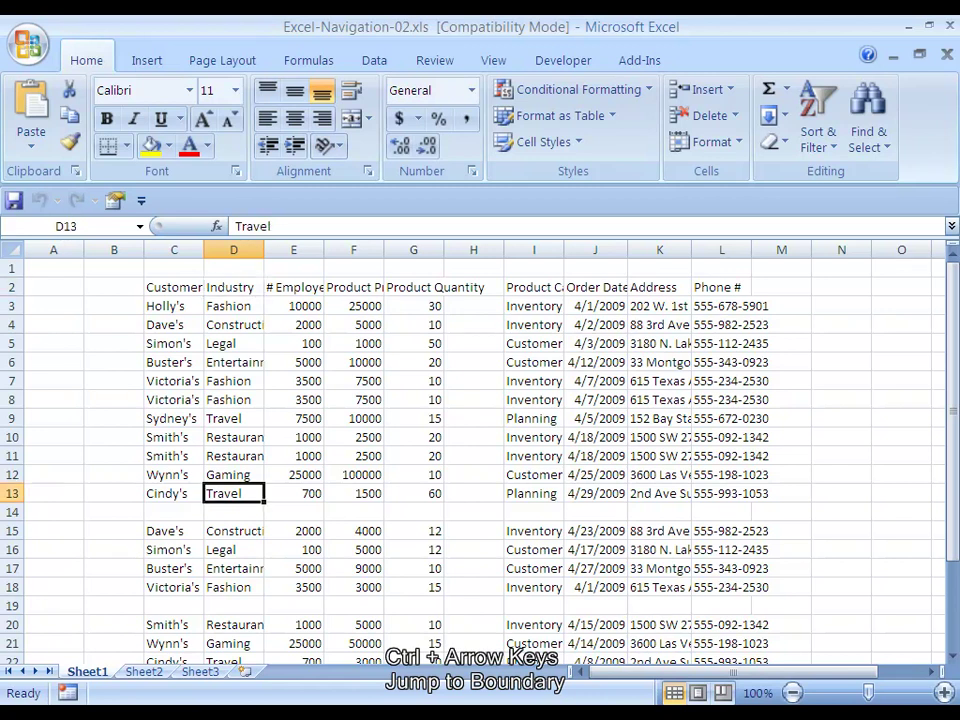
pyautogui.hotkey('ctrl', 'Right')
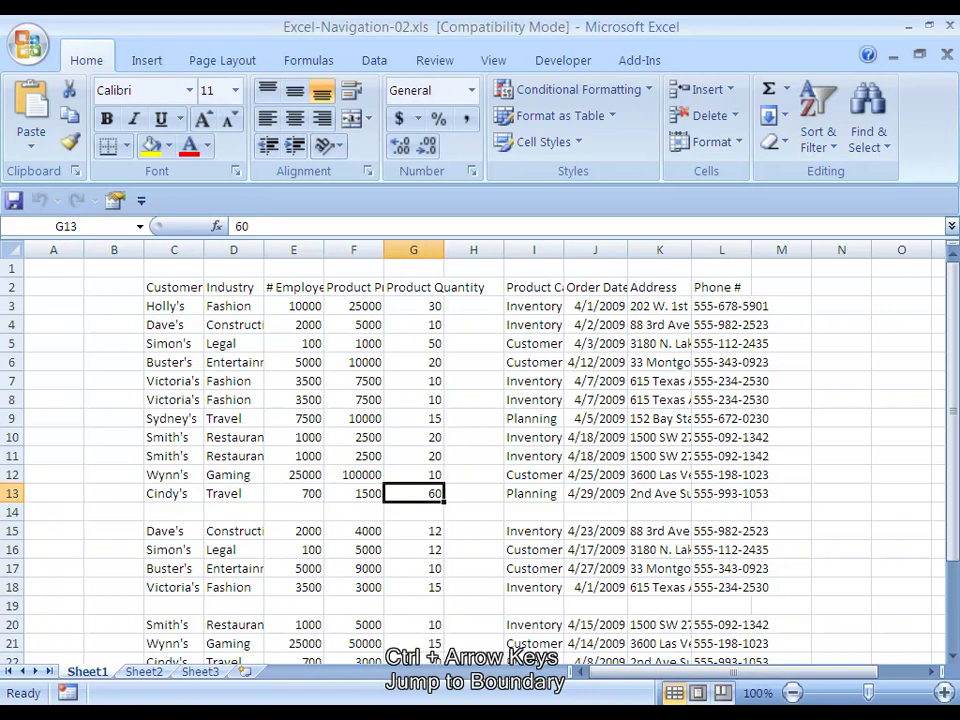
pyautogui.hotkey('ctrl', 'Left')
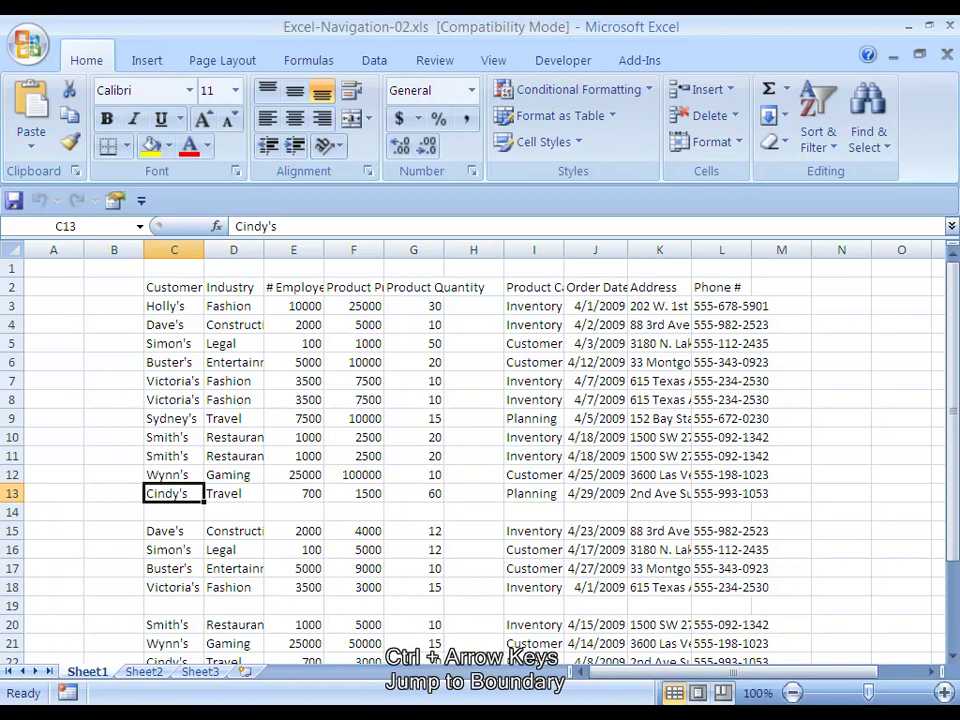
# Jump to the block's edge at G13 and return through C13 to the Customer Name header in C2
pyautogui.hotkey('ctrl', 'Right')
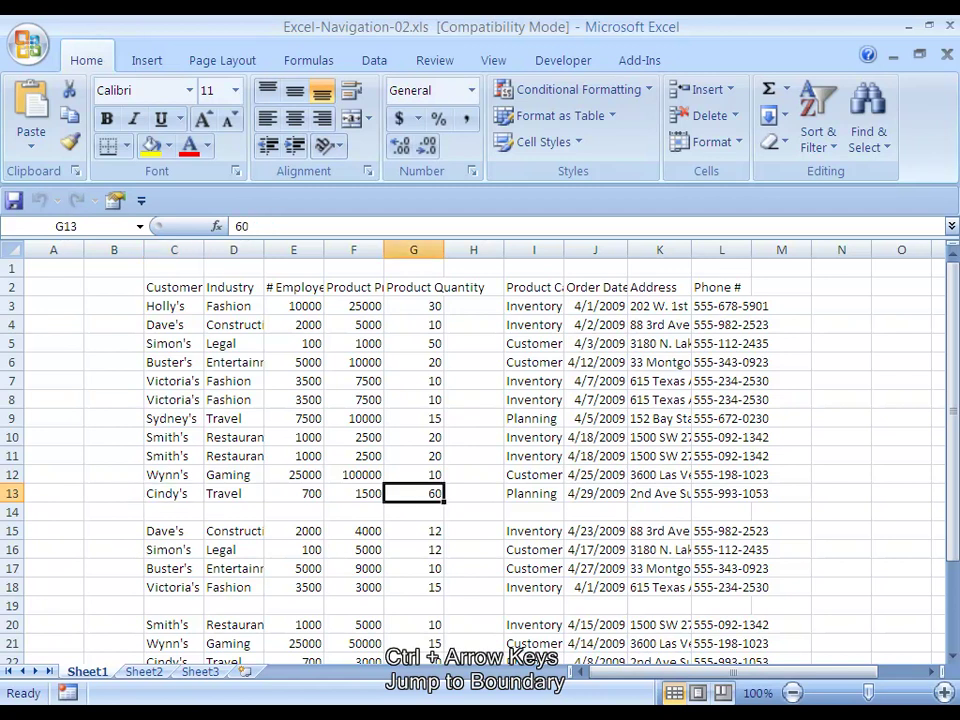
pyautogui.hotkey('ctrl', 'Left')
pyautogui.hotkey('ctrl', 'Up')
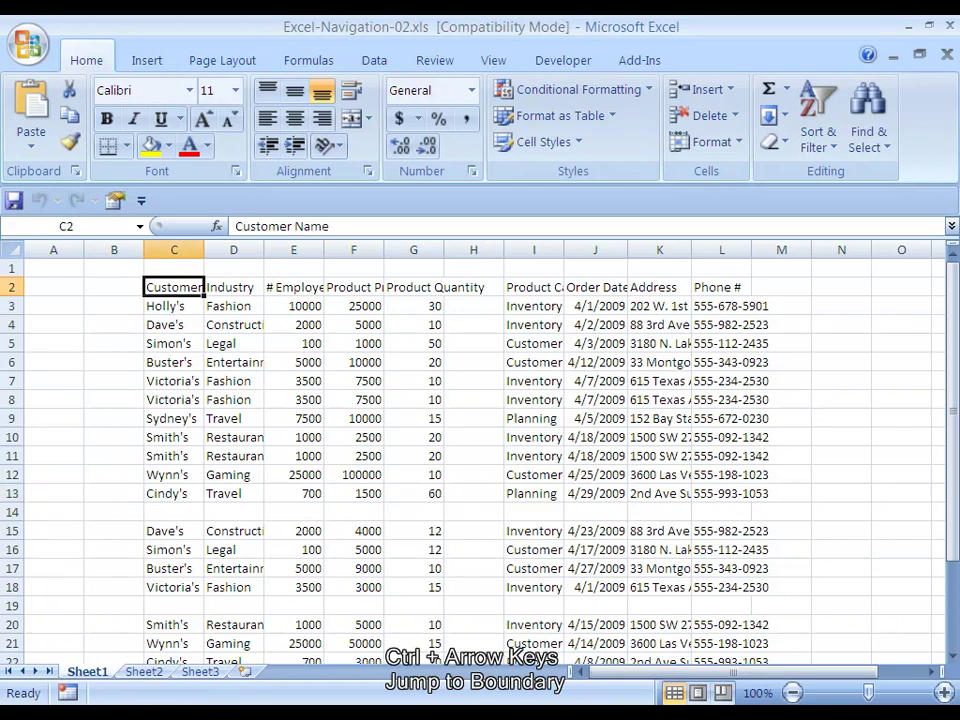
# Jump across the blank row to C15, along row 15 to L15, and around the block's edge to I18
pyautogui.hotkey('ctrl', 'Down')
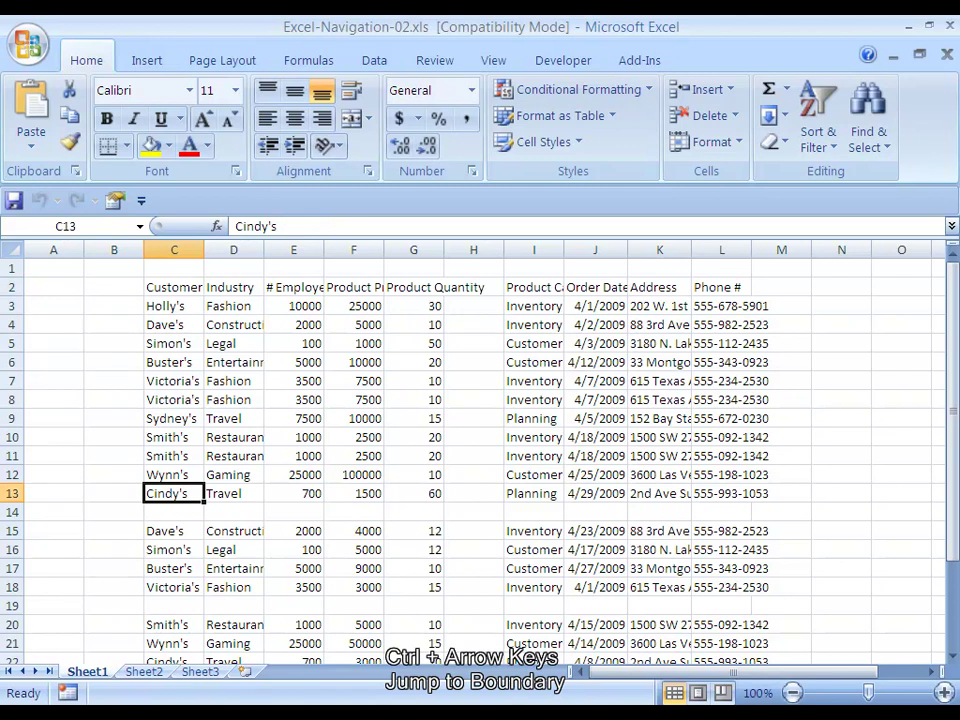
pyautogui.hotkey('ctrl', 'Down')
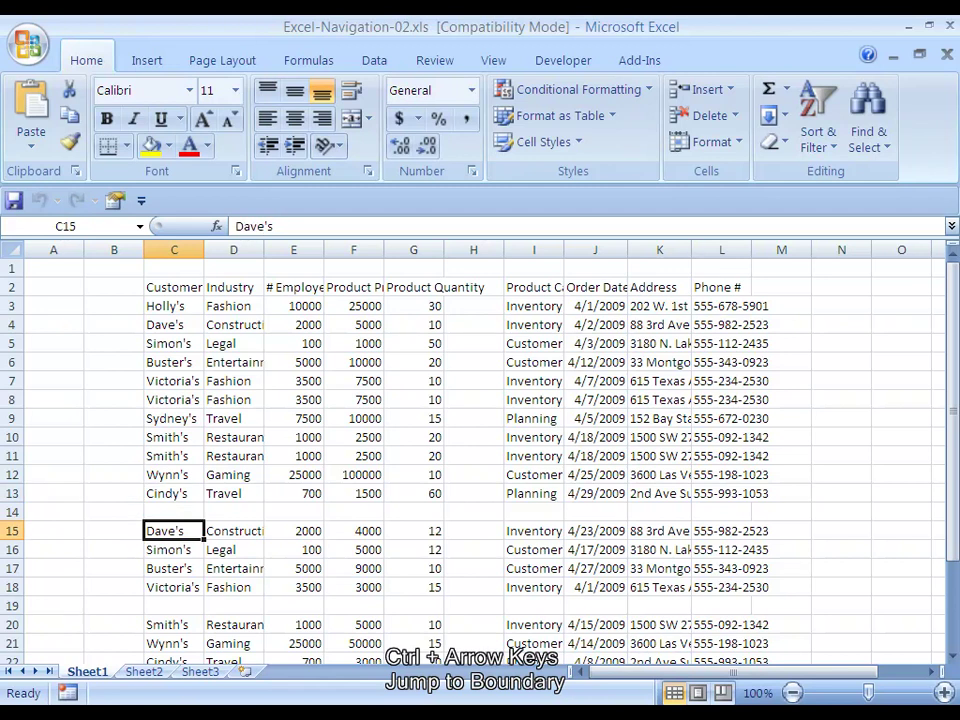
pyautogui.hotkey('ctrl', 'Right')
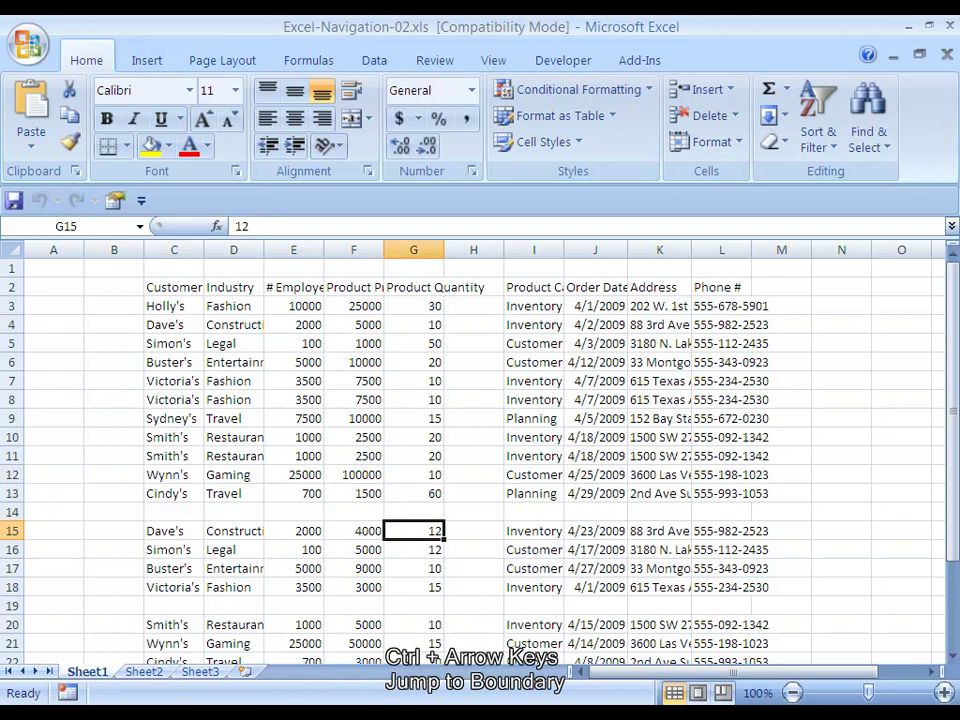
pyautogui.hotkey('ctrl', 'Right')
pyautogui.hotkey('ctrl', 'Right')
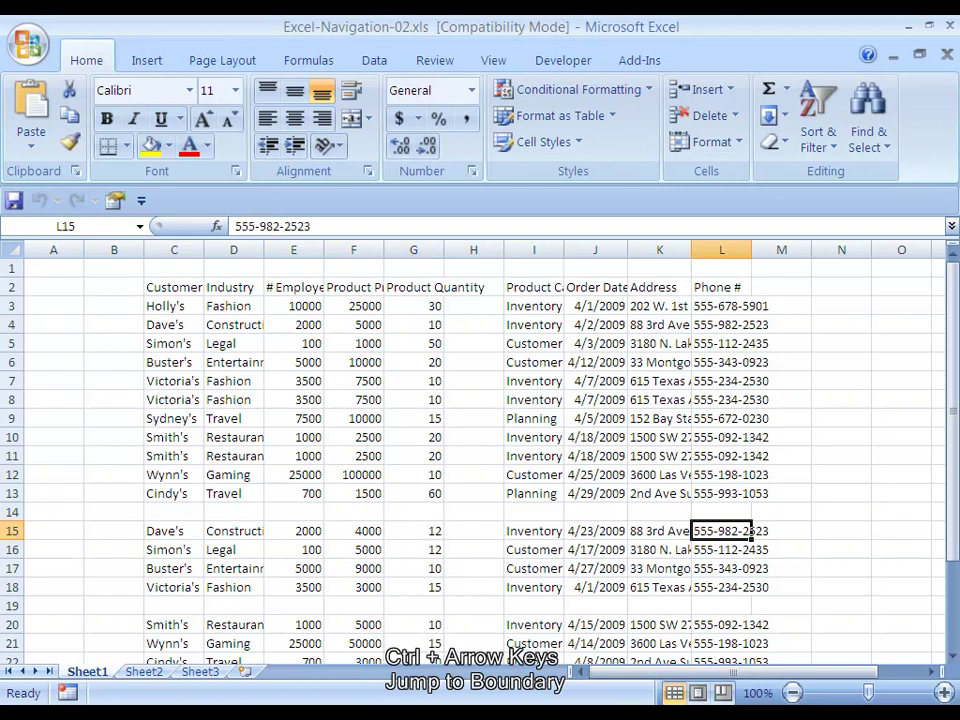
pyautogui.hotkey('ctrl', 'Down')
pyautogui.hotkey('ctrl', 'Left')
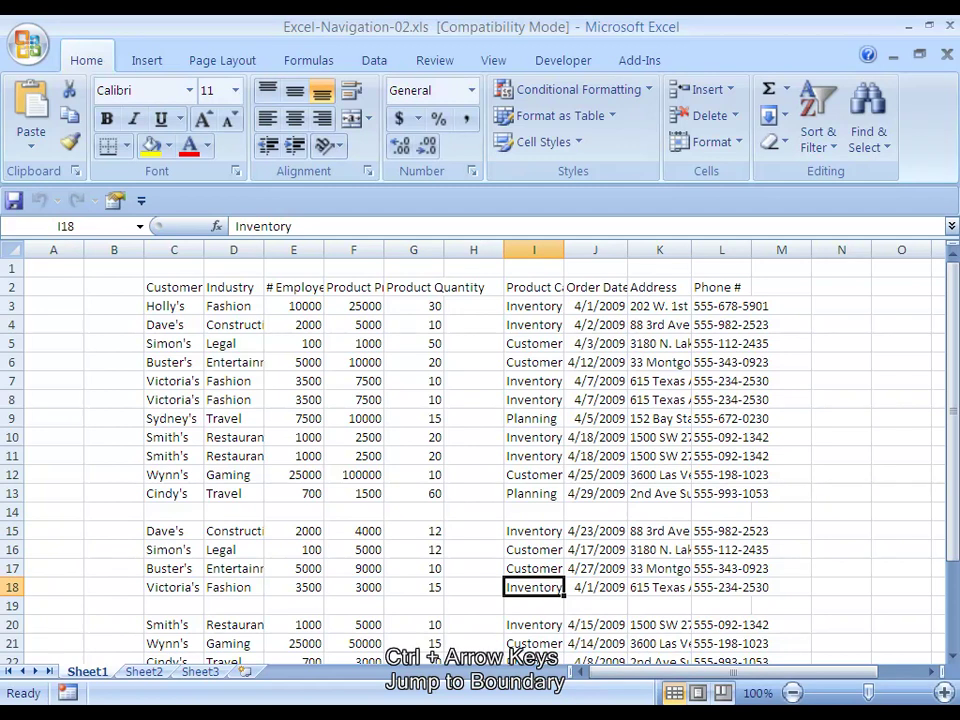
# Jump between data block boundaries up column I to its header, then back down to I25
pyautogui.hotkey('ctrl', 'Up')
pyautogui.hotkey('ctrl', 'Up')
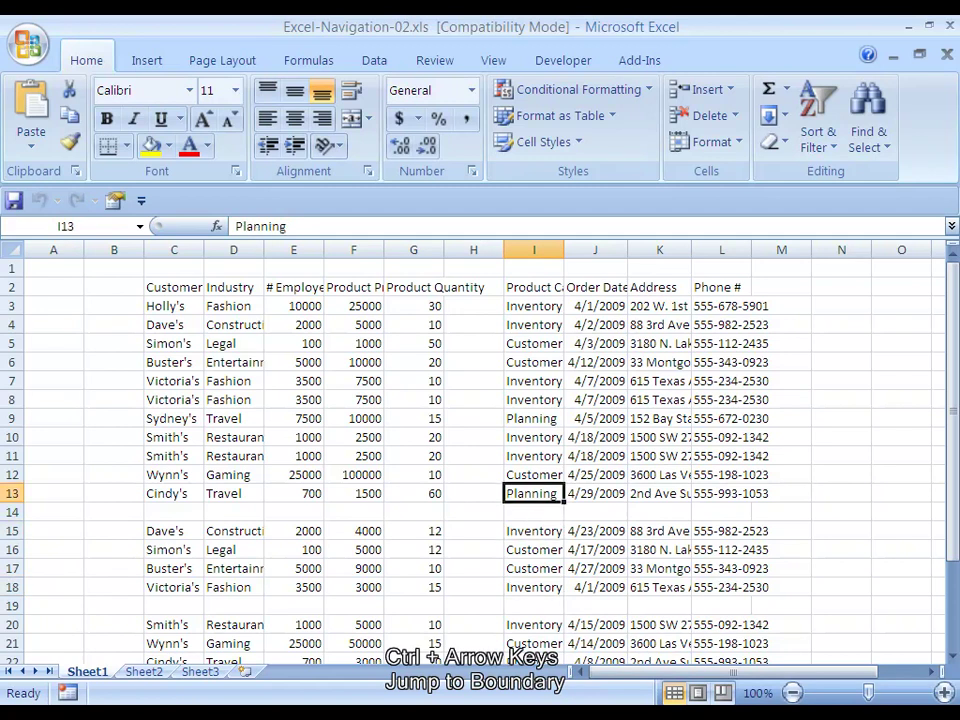
pyautogui.hotkey('ctrl', 'Up')
pyautogui.hotkey('ctrl', 'Down')
pyautogui.hotkey('ctrl', 'Down')
pyautogui.hotkey('ctrl', 'Down')
pyautogui.hotkey('ctrl', 'Down')
pyautogui.hotkey('ctrl', 'Down')
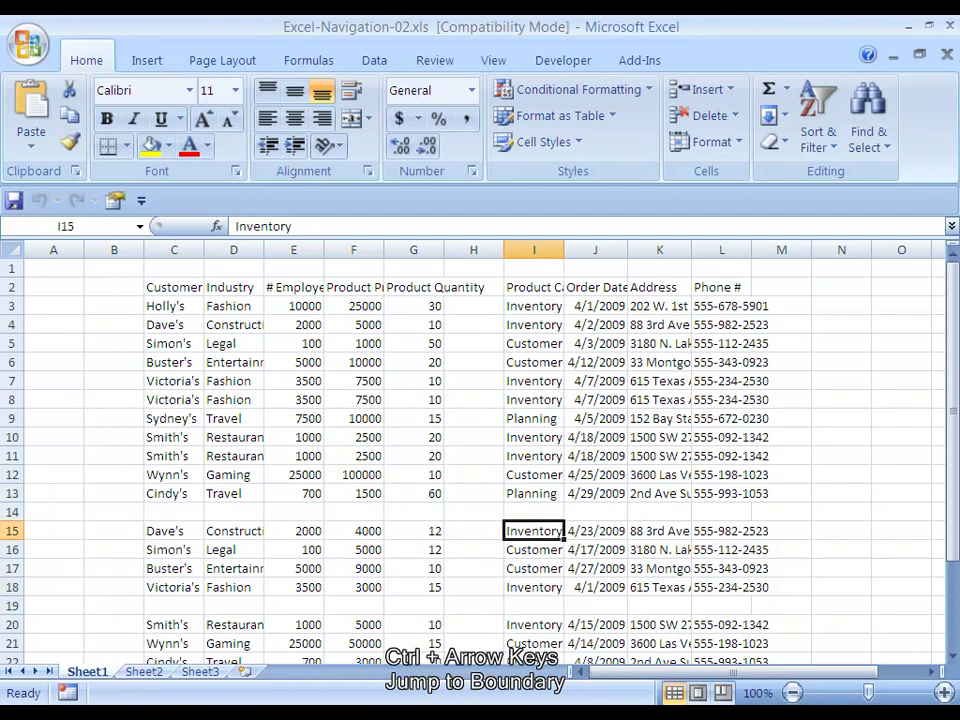
pyautogui.hotkey('ctrl', 'Down')
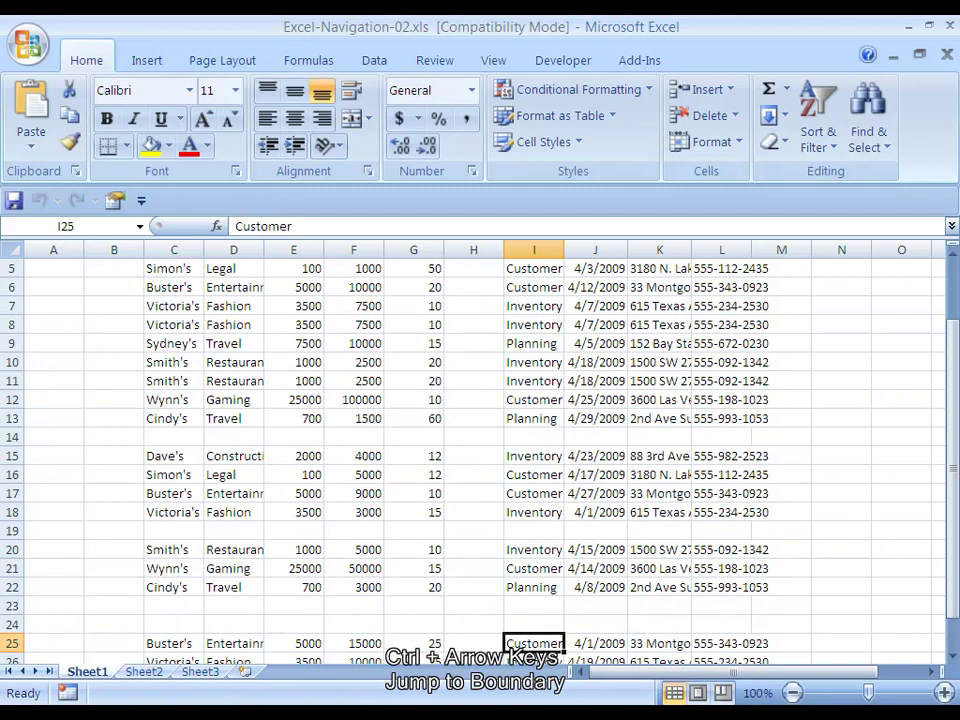
# Move through the cells neighbouring I25 and return to I25
pyautogui.hotkey('ctrl', 'Right')
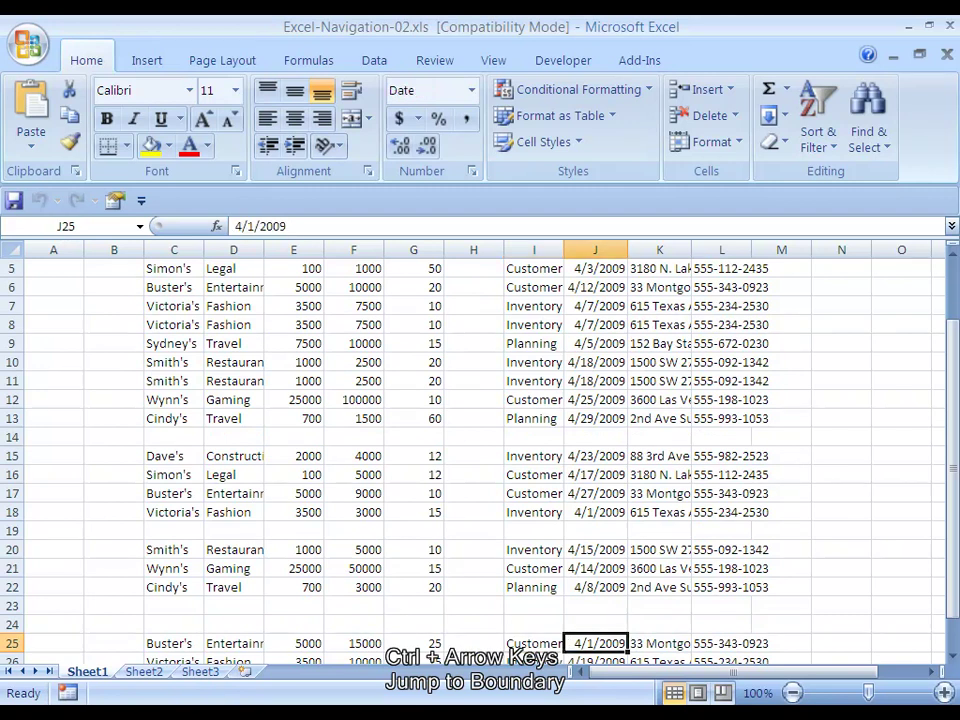
pyautogui.press('Down')
pyautogui.press('Left')
pyautogui.press('Left')
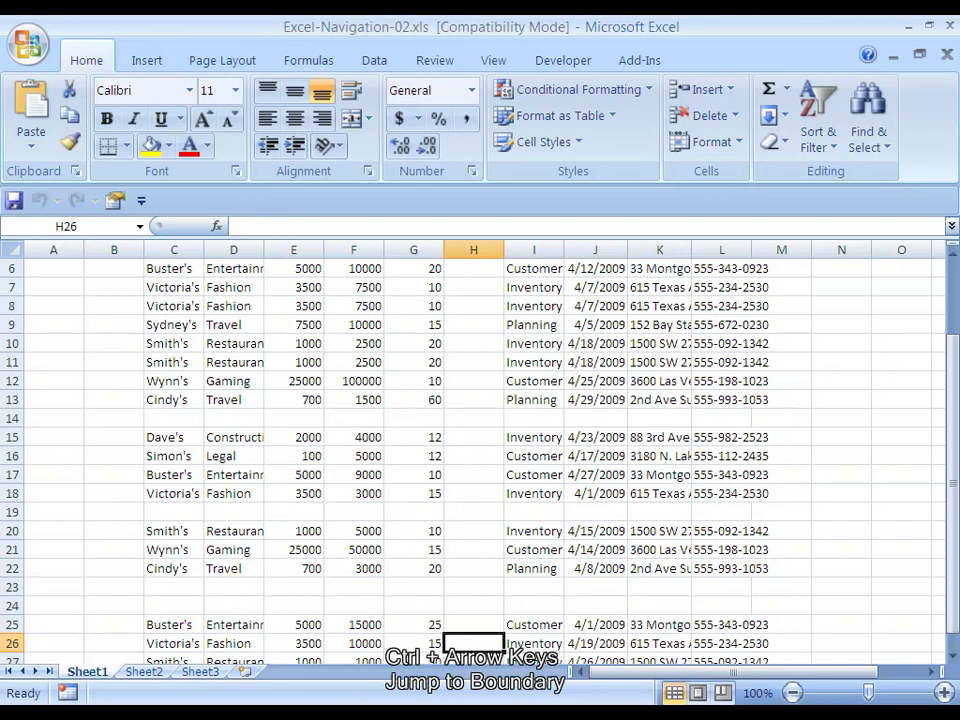
pyautogui.press('Up')
pyautogui.press('Up')
pyautogui.press('Right')
pyautogui.press('Down')
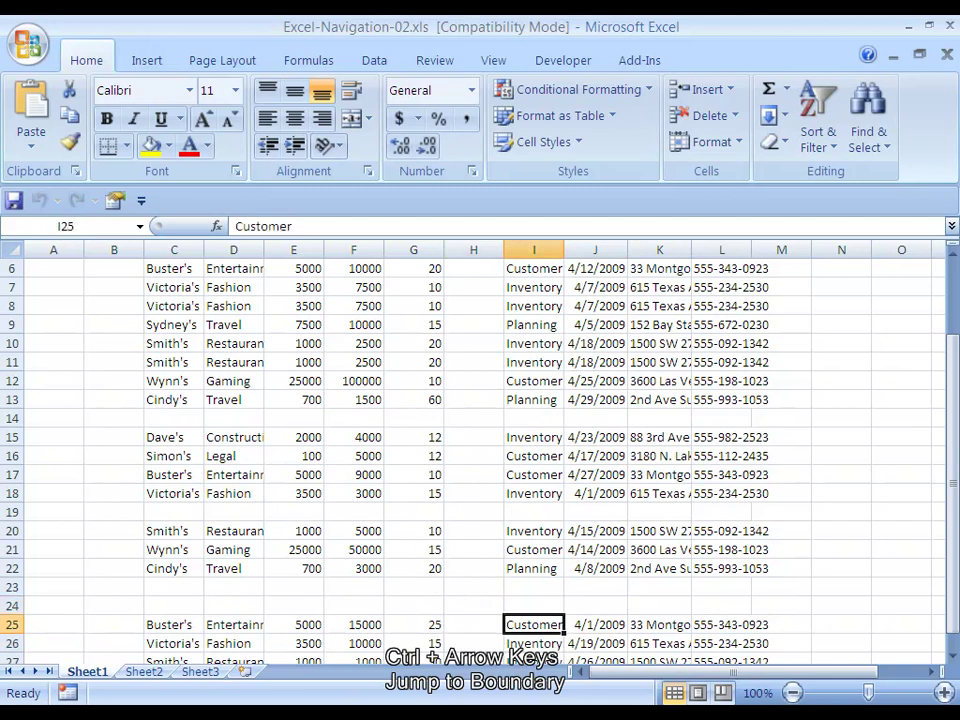
# Jump from I25 to I22, across to C22, and up column C block by block to the top of the sheet
pyautogui.hotkey('ctrl', 'Up')
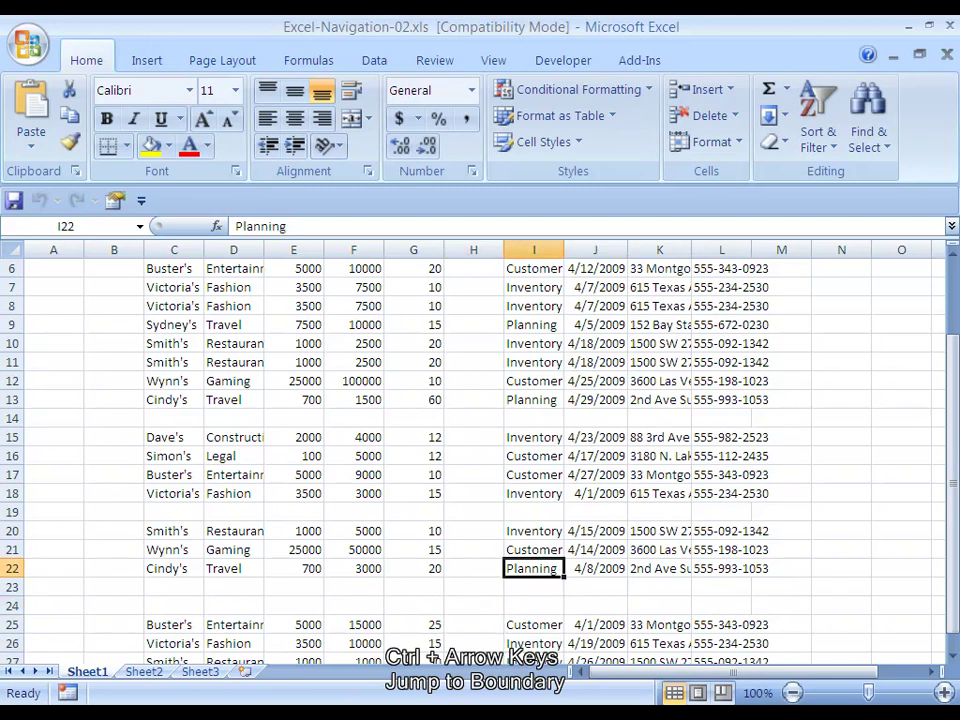
pyautogui.hotkey('ctrl', 'Left')
pyautogui.hotkey('ctrl', 'Left')
pyautogui.hotkey('ctrl', 'Up')
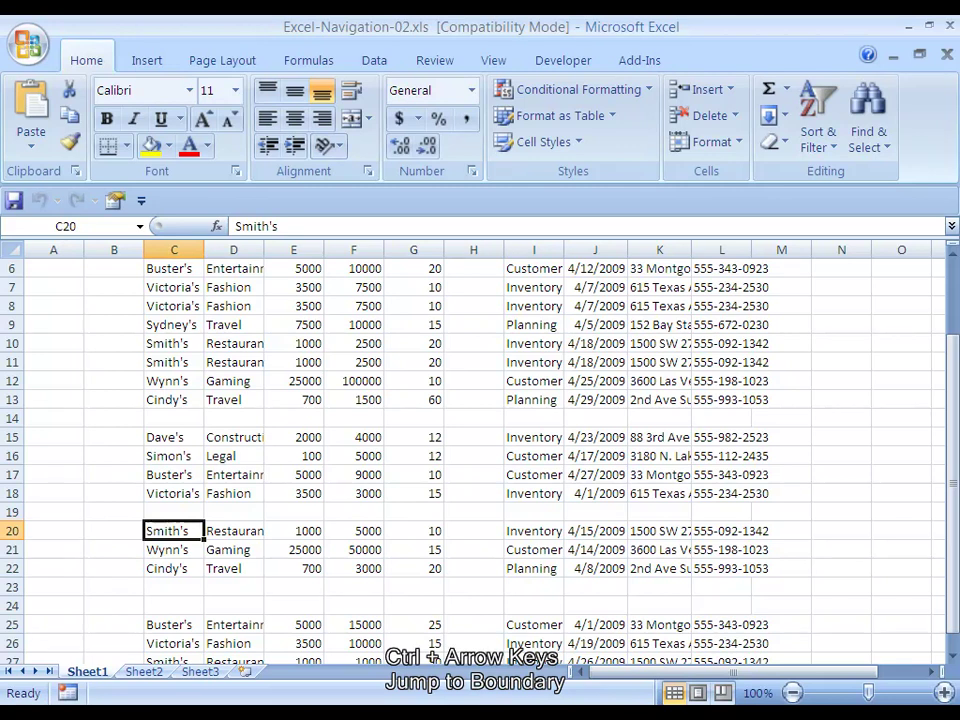
pyautogui.hotkey('ctrl', 'Up')
pyautogui.hotkey('ctrl', 'Up')
pyautogui.hotkey('ctrl', 'Up')
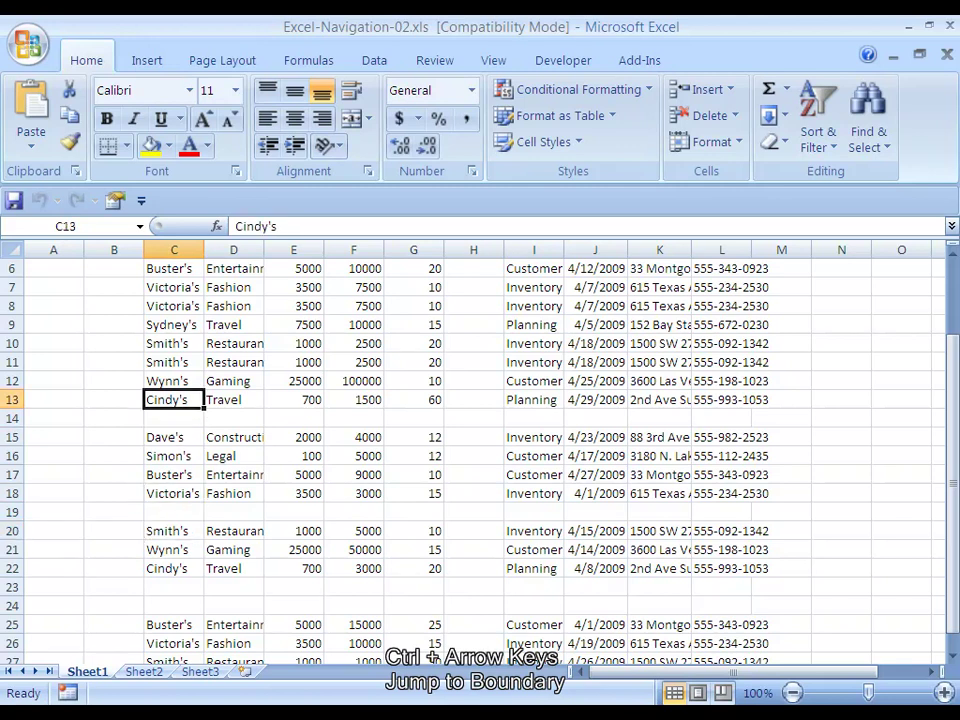
pyautogui.hotkey('ctrl', 'Up')
pyautogui.hotkey('ctrl', 'Up')
# Jump down column C through each data block boundary to the last customer entry in C27
pyautogui.hotkey('ctrl', 'Down')
pyautogui.hotkey('ctrl', 'Down')
pyautogui.hotkey('ctrl', 'Down')
pyautogui.hotkey('ctrl', 'Down')
pyautogui.hotkey('ctrl', 'Down')
pyautogui.hotkey('ctrl', 'Down')
pyautogui.hotkey('ctrl', 'Down')
pyautogui.hotkey('ctrl', 'Down')
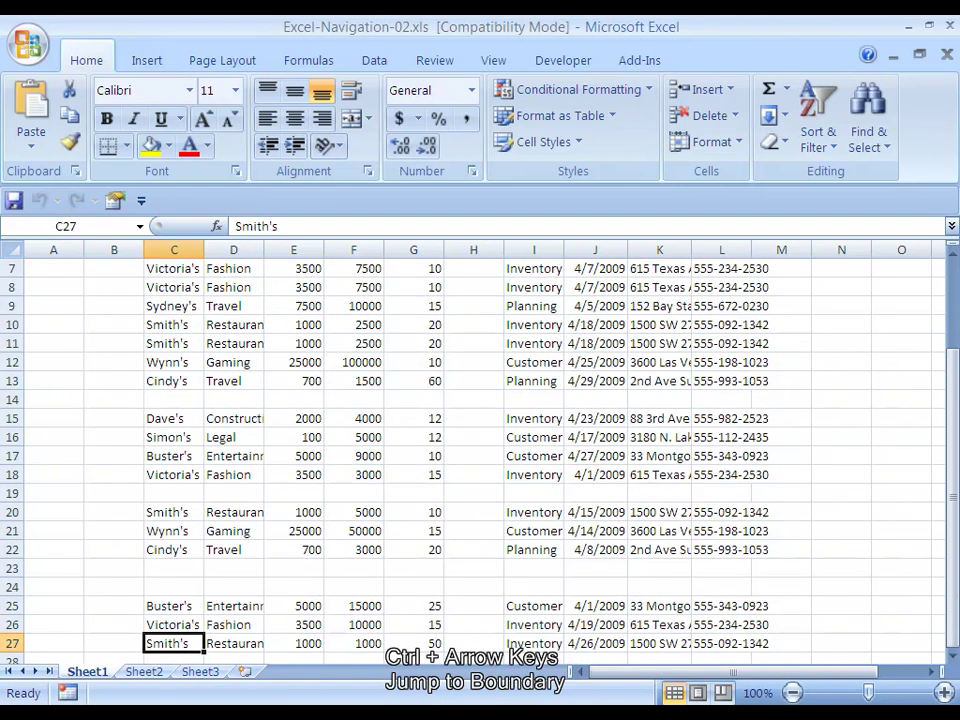
# Jump back up column C through each data block boundary to the Customer Name header in C2
pyautogui.hotkey('ctrl', 'Up')
pyautogui.hotkey('ctrl', 'Up')
pyautogui.hotkey('ctrl', 'Up')
pyautogui.hotkey('ctrl', 'Up')
pyautogui.hotkey('ctrl', 'Up')
pyautogui.hotkey('ctrl', 'Up')
pyautogui.hotkey('ctrl', 'Up')
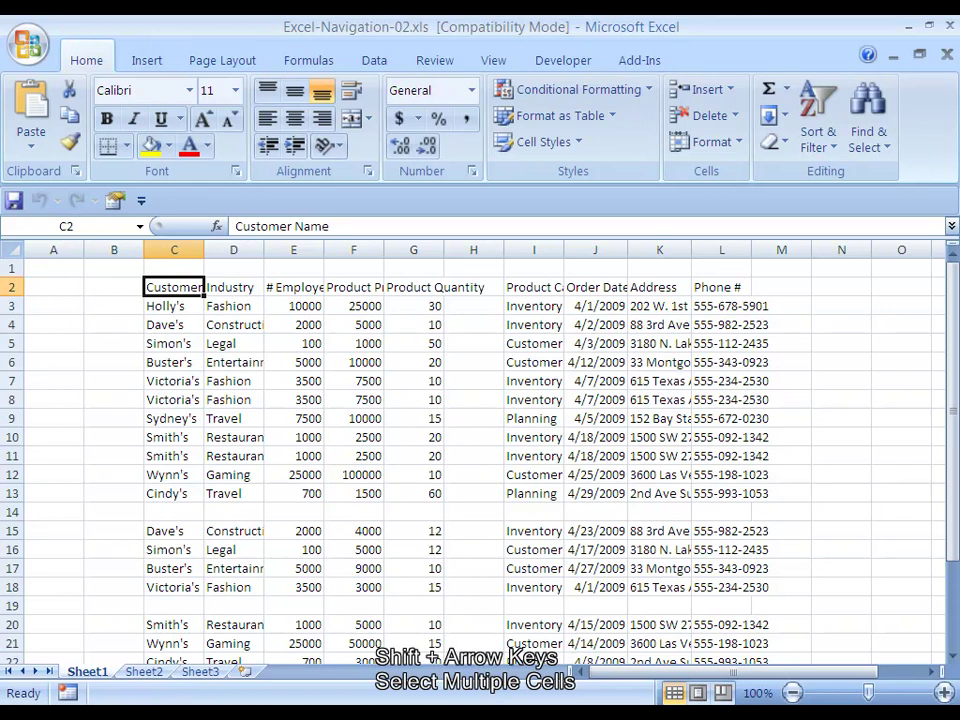
# Select the header cells from Customer Name to Product Quantity, C2:G2, extending one column at a time
pyautogui.hotkey('shift', 'Right')
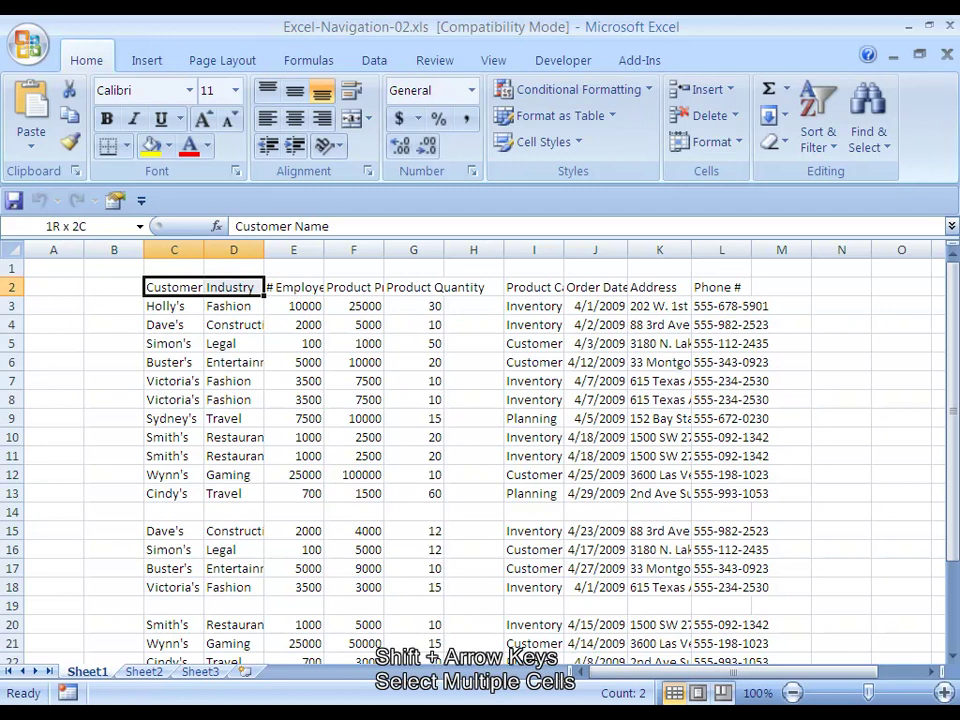
pyautogui.hotkey('shift', 'Right')
pyautogui.hotkey('shift', 'Right')
pyautogui.hotkey('shift', 'Right')
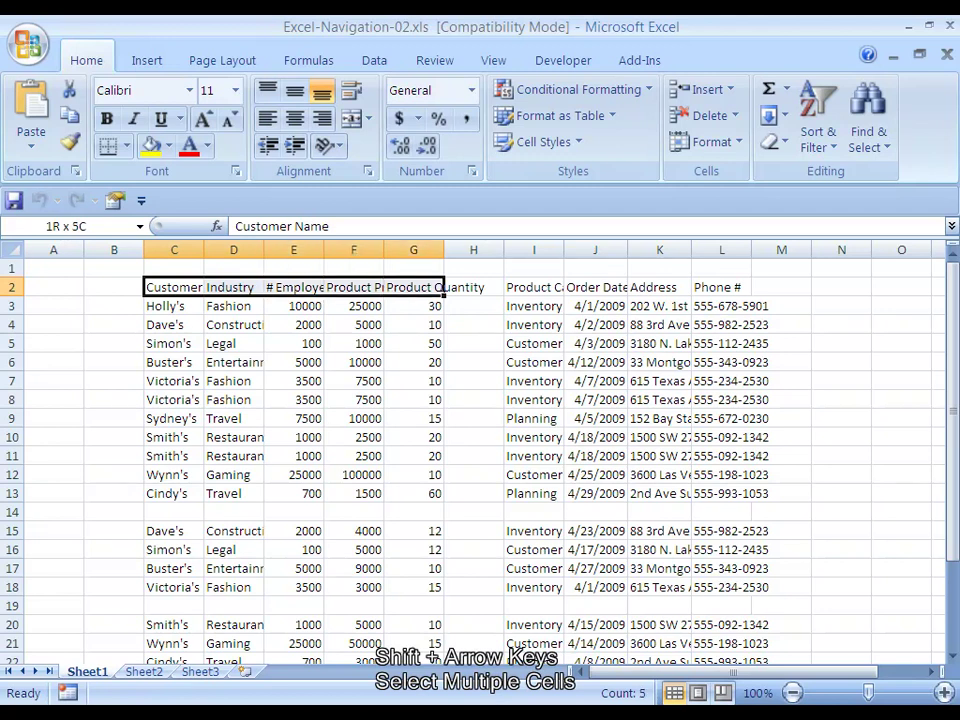
# Extend the header row selection down one row at a time to row 10, covering C2:G10
pyautogui.hotkey('shift', 'Down')
pyautogui.hotkey('shift', 'Down')
pyautogui.hotkey('shift', 'Down')
pyautogui.hotkey('shift', 'Down')
pyautogui.hotkey('shift', 'Down')
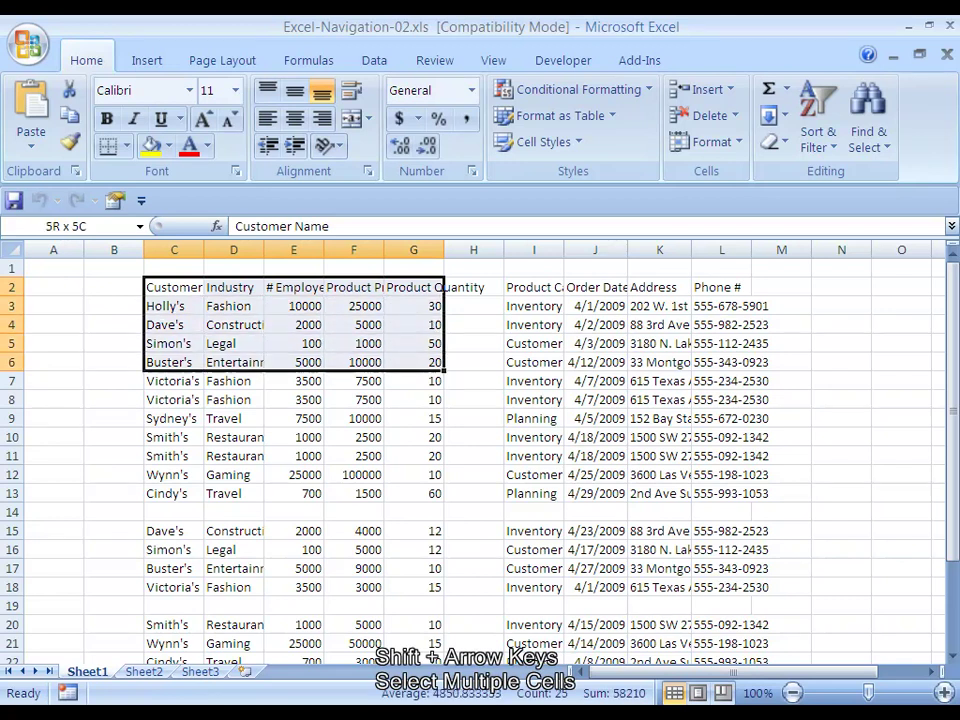
pyautogui.hotkey('shift', 'Down')
pyautogui.hotkey('shift', 'Down')
pyautogui.hotkey('shift', 'Down')
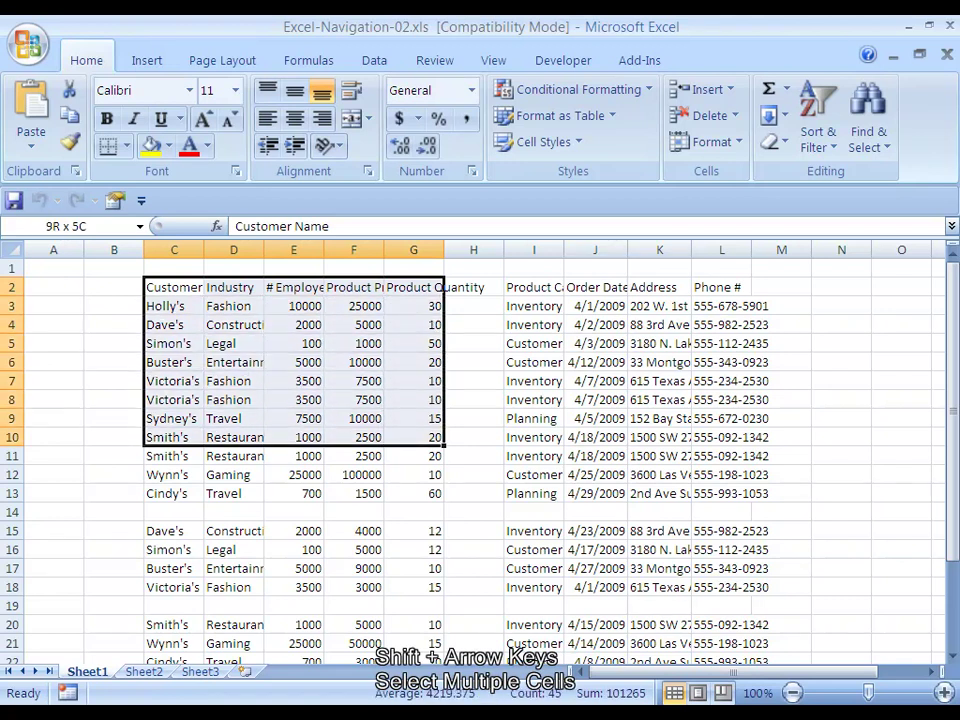
# Narrow the selection column by column to the customer names only, C2:C10
pyautogui.hotkey('shift', 'Left')
pyautogui.hotkey('shift', 'Left')
pyautogui.hotkey('shift', 'Left')
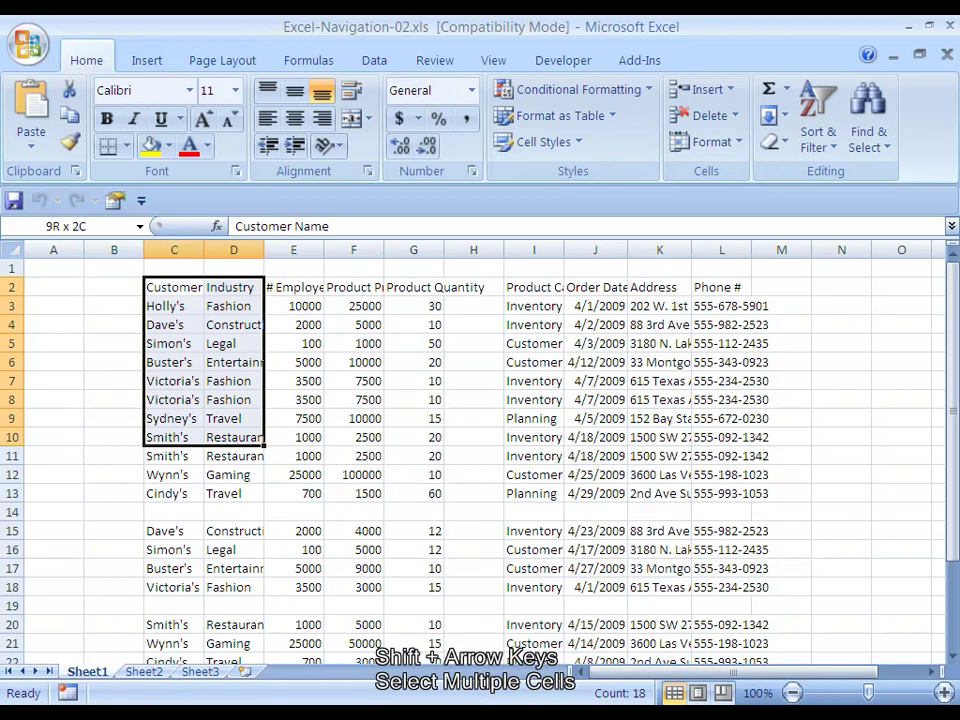
pyautogui.hotkey('shift', 'Left')
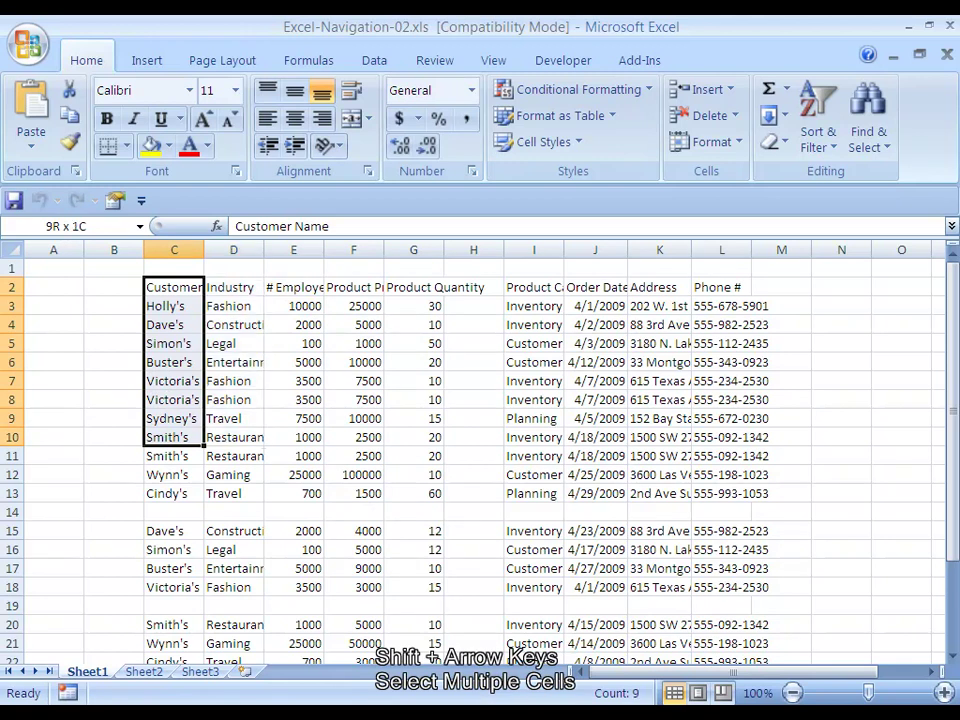
# Shrink the column C selection row by row back to the Customer Name header in C2
pyautogui.hotkey('shift', 'Up')
pyautogui.hotkey('shift', 'Up')
pyautogui.hotkey('shift', 'Up')
pyautogui.hotkey('shift', 'Up')
pyautogui.hotkey('shift', 'Up')
pyautogui.hotkey('shift', 'Up')
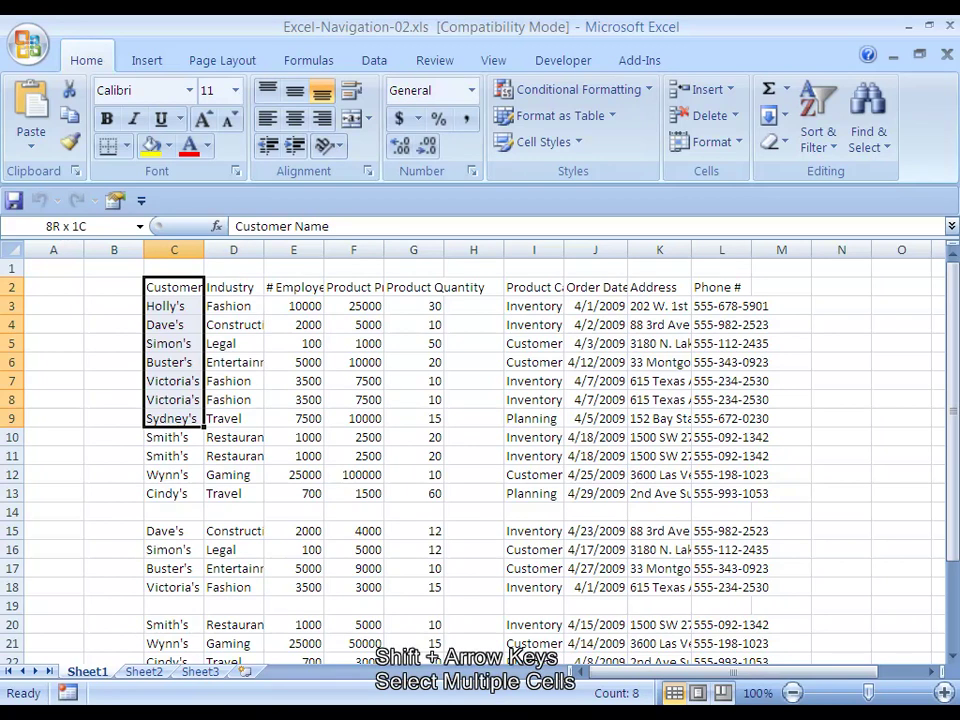
pyautogui.hotkey('shift', 'Up')
pyautogui.hotkey('shift', 'Up')
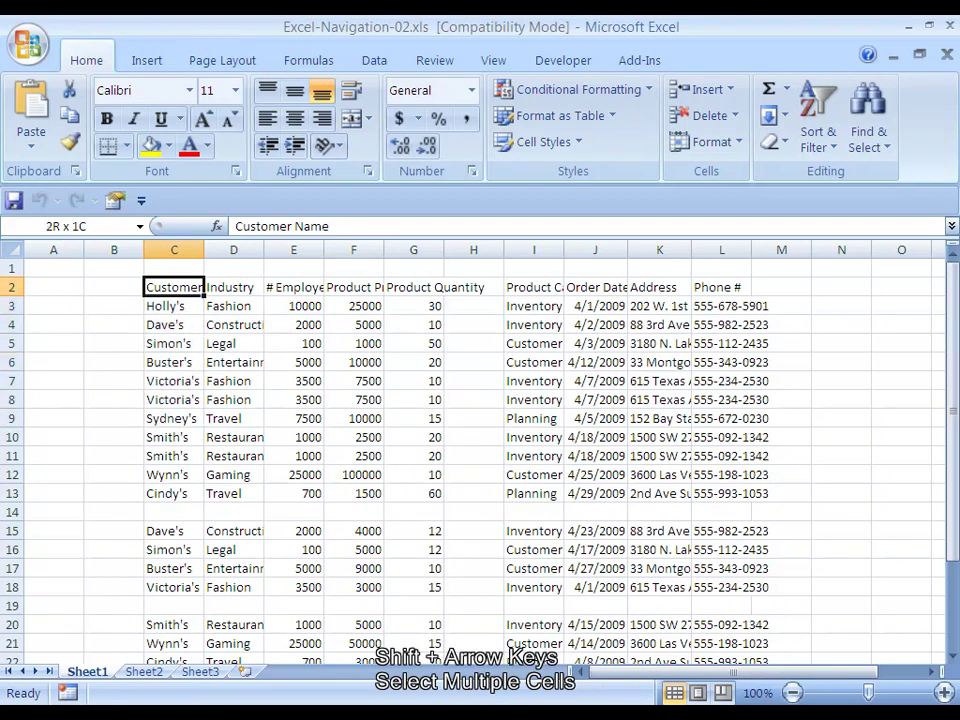
# Move the active cell to D3 and back across row 3 to the empty cell A3
pyautogui.press('Down')
pyautogui.press('Right')
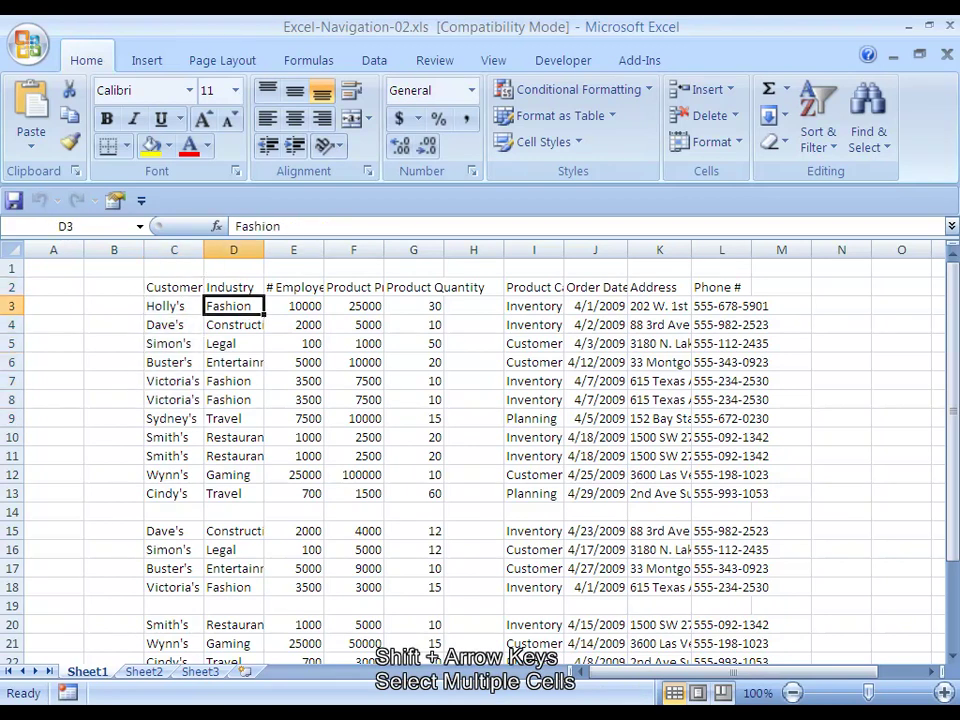
pyautogui.press('Left')
pyautogui.press('Left')
pyautogui.press('Left')
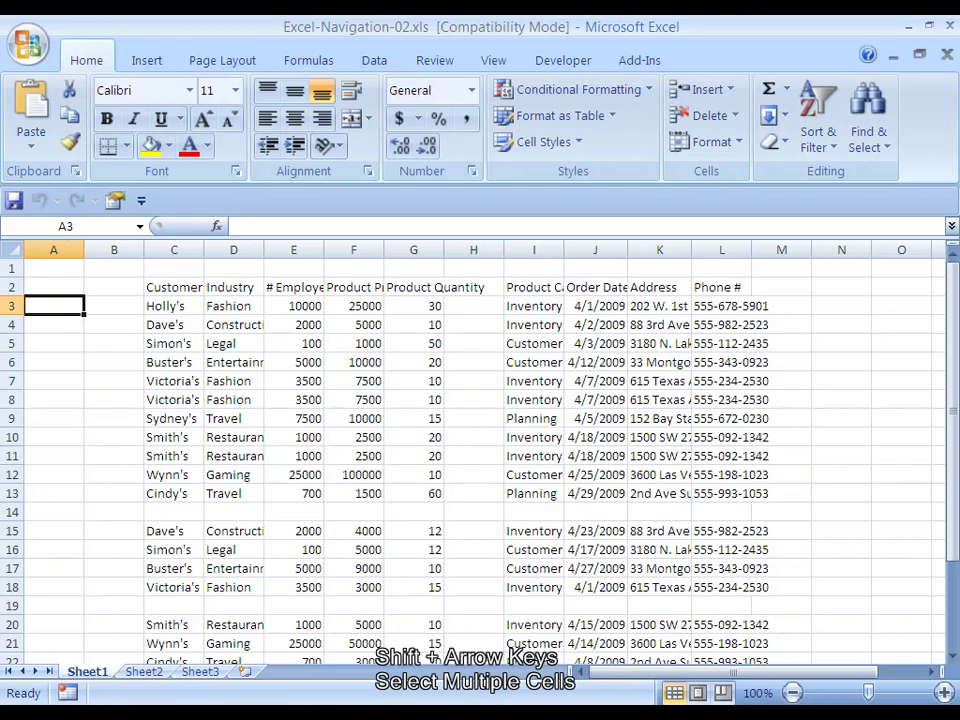
# Select a block of cells starting at A3, extending it alternately downward and across through A3:B4
pyautogui.hotkey('shift', 'Down')
pyautogui.hotkey('shift', 'Right')
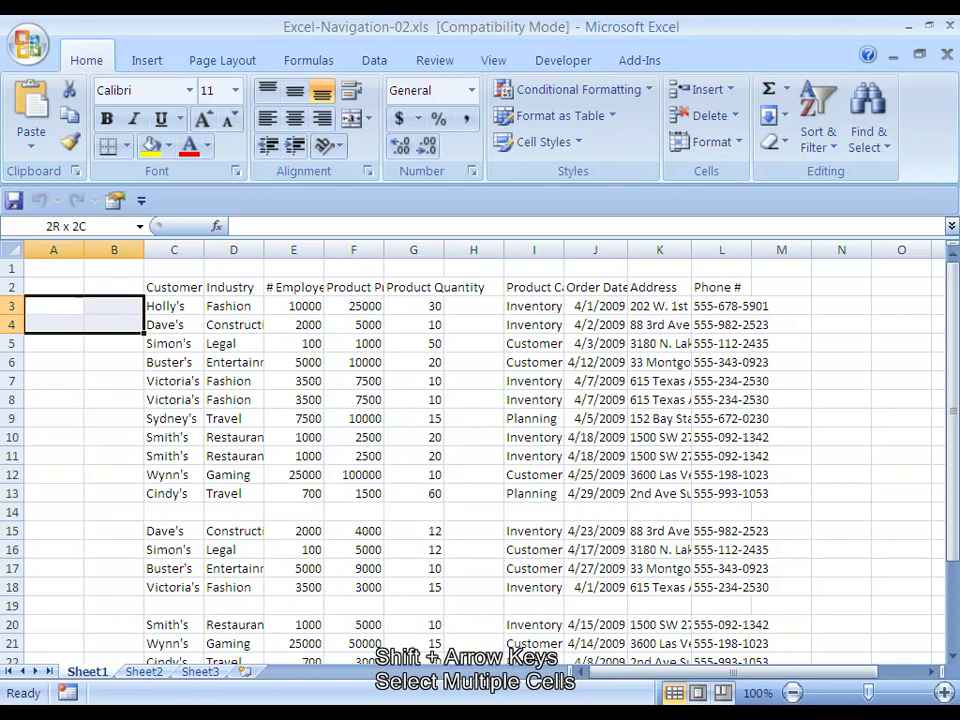
pyautogui.hotkey('shift', 'Down')
pyautogui.hotkey('shift', 'Right')
# Select A2:C3 starting from A2, and narrow that selection back to column A
pyautogui.press('Up')
pyautogui.hotkey('shift', 'Down')
pyautogui.hotkey('shift', 'Right')
pyautogui.hotkey('shift', 'Right')
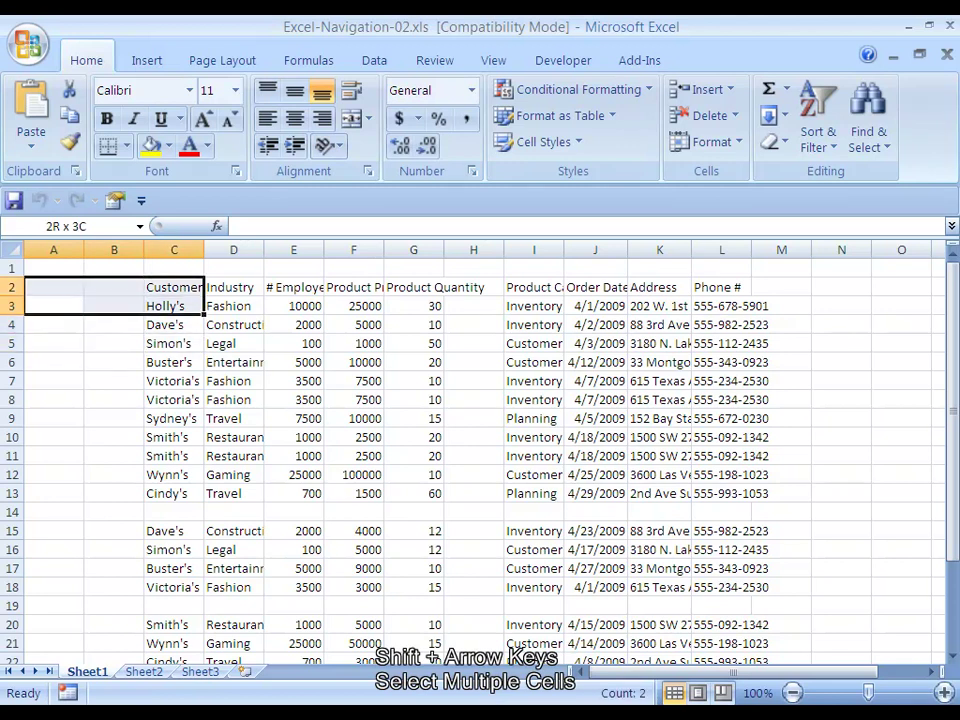
pyautogui.hotkey('shift', 'Left')
pyautogui.hotkey('shift', 'Left')
# Move to A3 and select the four-row by four-column block A3:D6
pyautogui.press('Down')
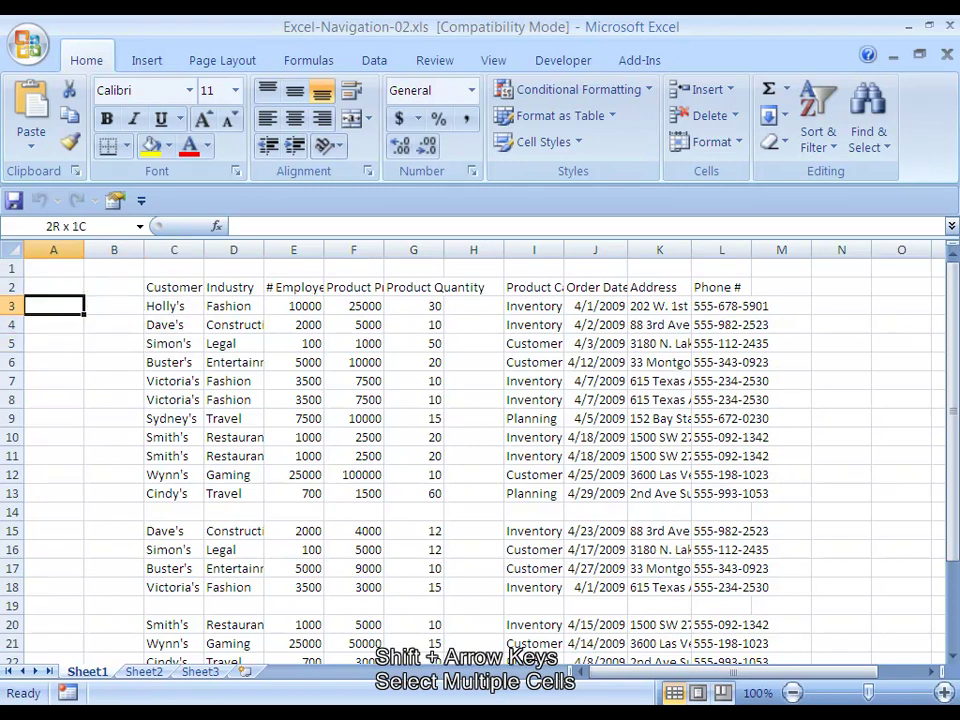
pyautogui.hotkey('shift', 'Down')
pyautogui.hotkey('shift', 'Down')
pyautogui.hotkey('shift', 'Down')
pyautogui.hotkey('shift', 'Right')
pyautogui.hotkey('shift', 'Right')
pyautogui.hotkey('shift', 'Right')
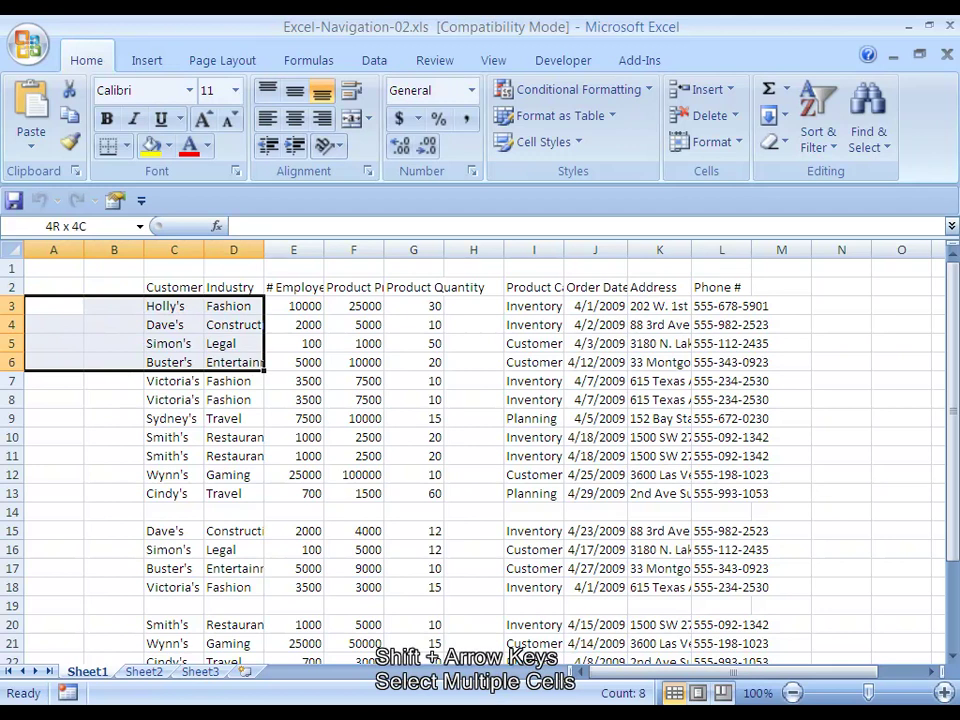
# From C3, jump down to C13, across row 13 through its data block boundaries, and back to C13
pyautogui.press('Right')
pyautogui.press('Right')
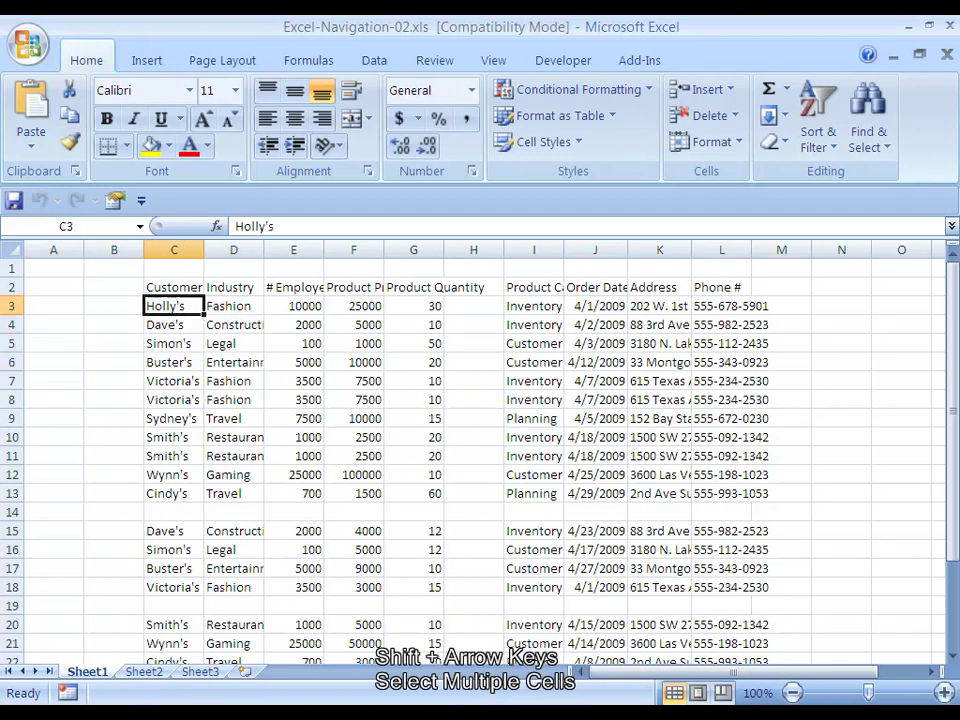
pyautogui.hotkey('ctrl', 'Down')
pyautogui.hotkey('ctrl', 'Right')
pyautogui.hotkey('ctrl', 'Right')
pyautogui.hotkey('ctrl', 'Right')
pyautogui.hotkey('ctrl', 'Left')
pyautogui.hotkey('ctrl', 'Left')
pyautogui.hotkey('ctrl', 'Left')
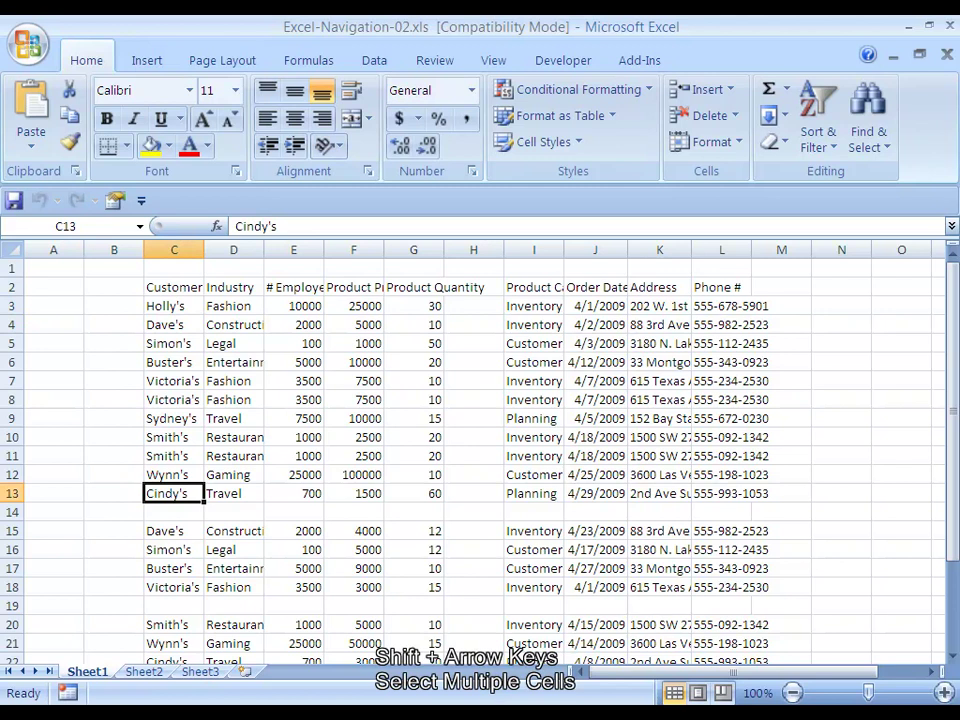
# Extend the selection from C13 across to column A and down one row, covering A13:C14
pyautogui.hotkey('shift', 'Left')
pyautogui.hotkey('shift', 'Down')
pyautogui.hotkey('shift', 'Left')
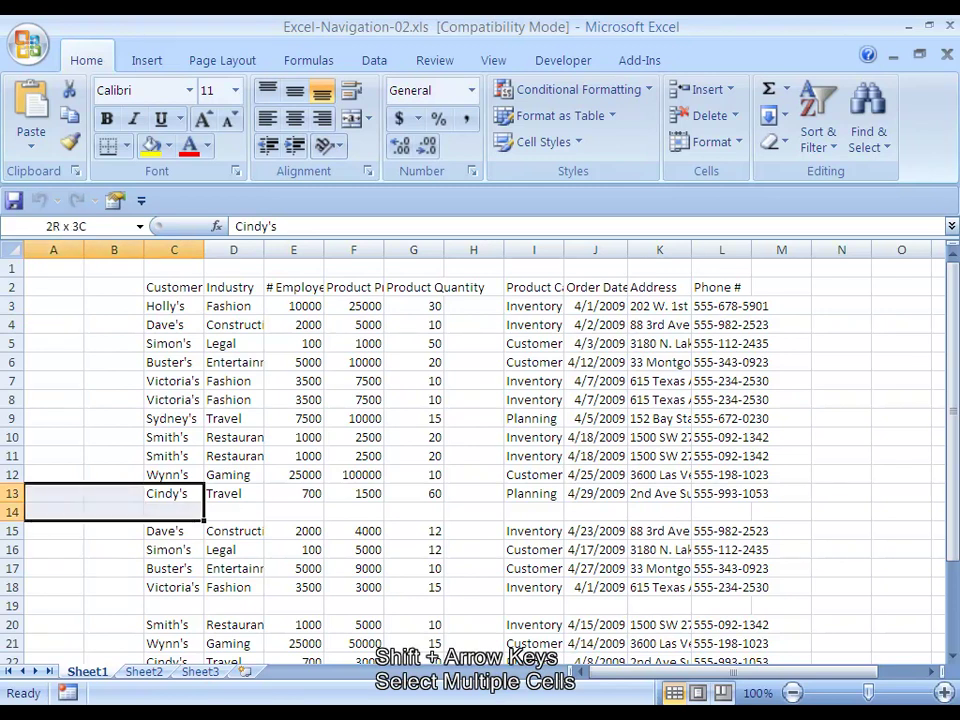
# Reshape the selection anchored at C13 to cover C10:E13 and copy it
pyautogui.hotkey('shift', 'Down')
pyautogui.hotkey('shift', 'Right')
pyautogui.hotkey('shift', 'Right')
pyautogui.hotkey('shift', 'Right')
pyautogui.hotkey('shift', 'Right')
pyautogui.hotkey('shift', 'Up')
pyautogui.hotkey('shift', 'Up')
pyautogui.hotkey('shift', 'Up')
pyautogui.hotkey('shift', 'Up')
pyautogui.hotkey('shift', 'Up')
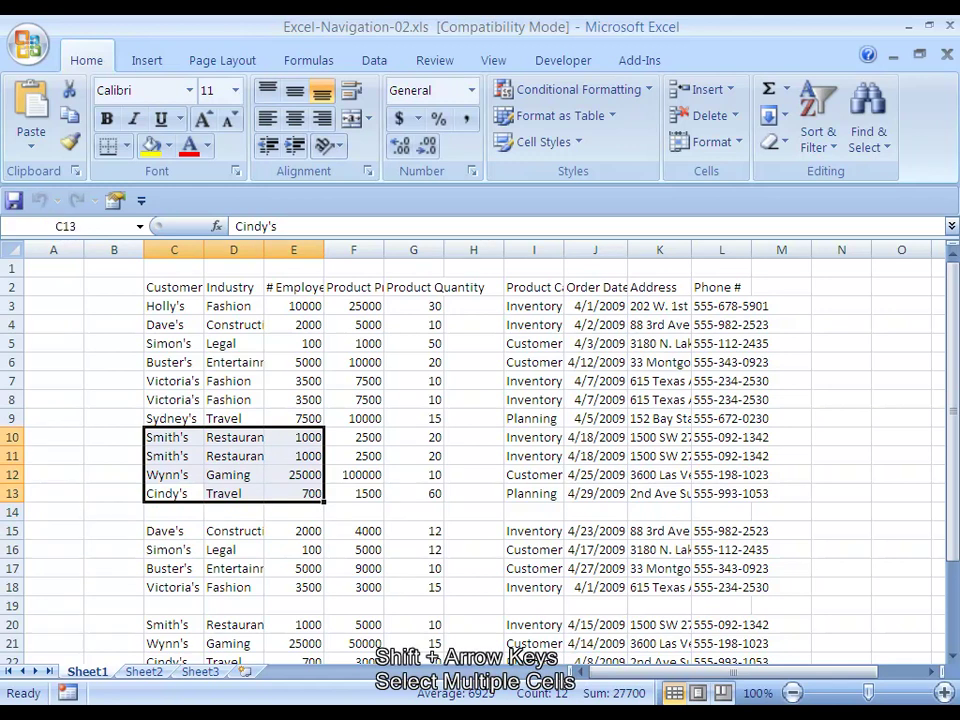
pyautogui.hotkey('ctrl', 'c')
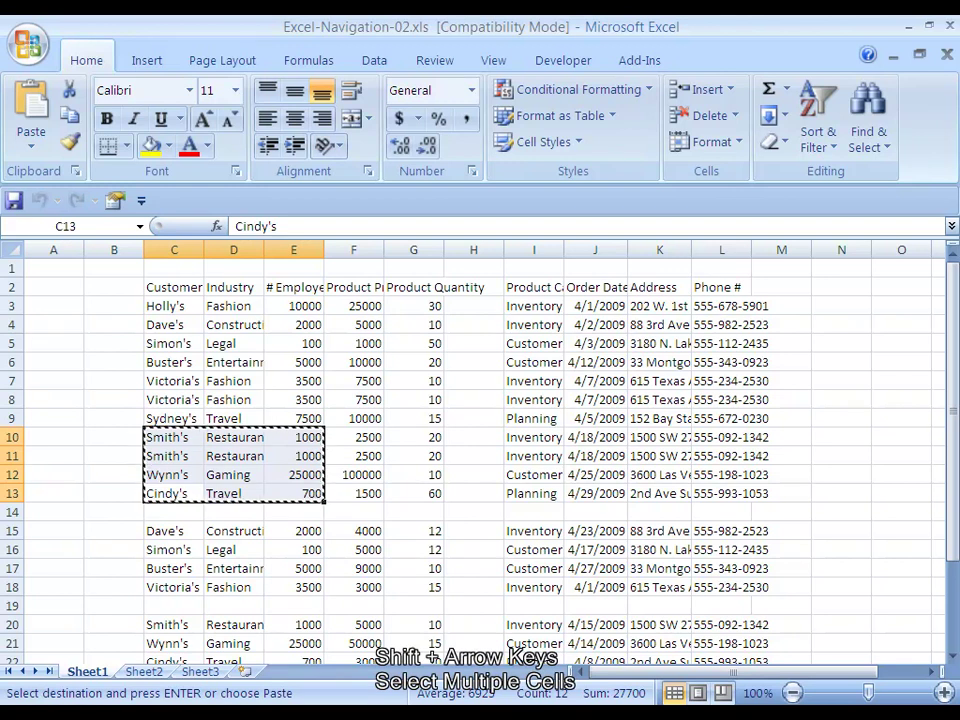
# Paste the copied cells at C29, below the last data block in column C
pyautogui.press('Down')
pyautogui.press('Down')
pyautogui.press('Down')
pyautogui.press('Down')
pyautogui.press('Down')
pyautogui.press('Down')
pyautogui.press('Down')
pyautogui.press('Down')
pyautogui.press('Down')
pyautogui.press('Down')
pyautogui.press('Down')
pyautogui.press('Down')
pyautogui.press('Down')
pyautogui.press('Down')
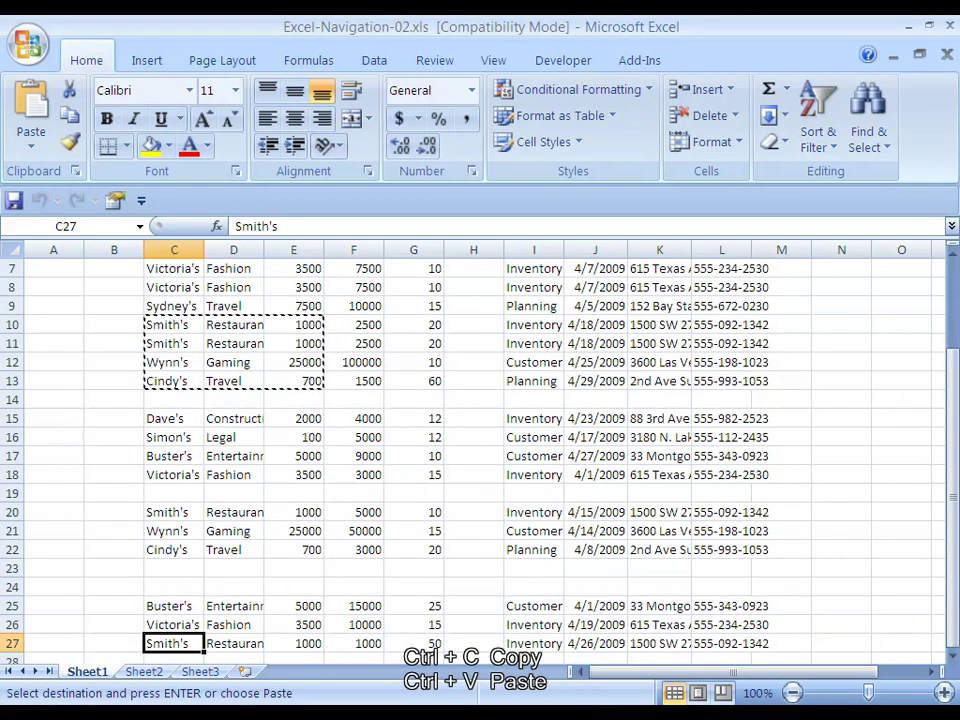
pyautogui.press('Down')
pyautogui.press('Down')
pyautogui.press('Down')
pyautogui.press('Down')
pyautogui.press('Down')
pyautogui.press('Up')
pyautogui.press('Up')
pyautogui.press('Up')
pyautogui.hotkey('ctrl', 'v')
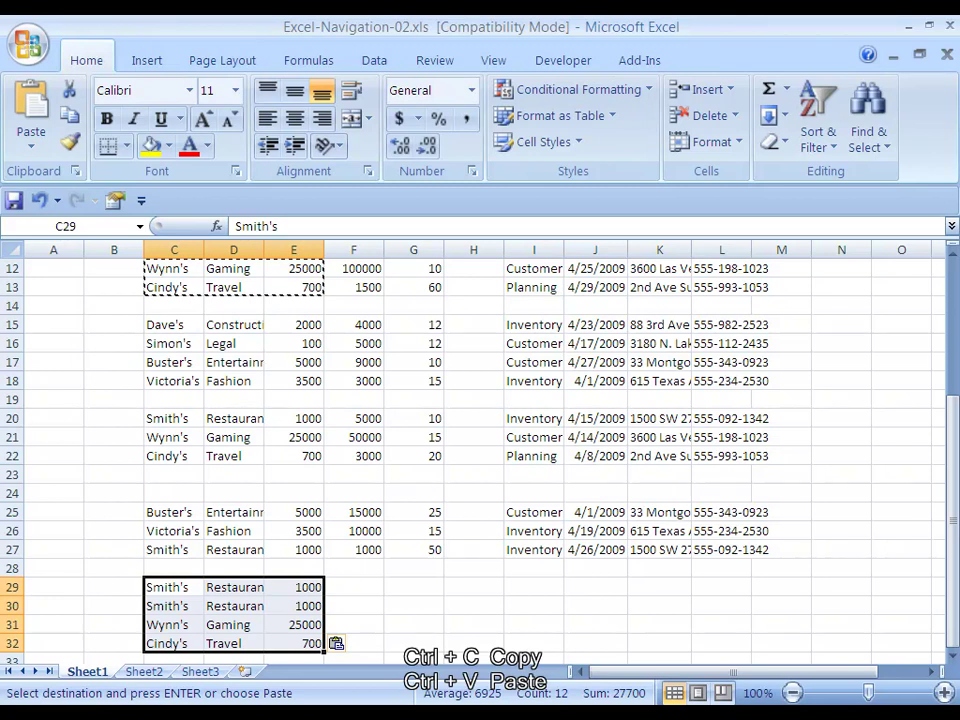
# Undo the paste in C29:E32 and move back up to C27
pyautogui.hotkey('ctrl', 'z')
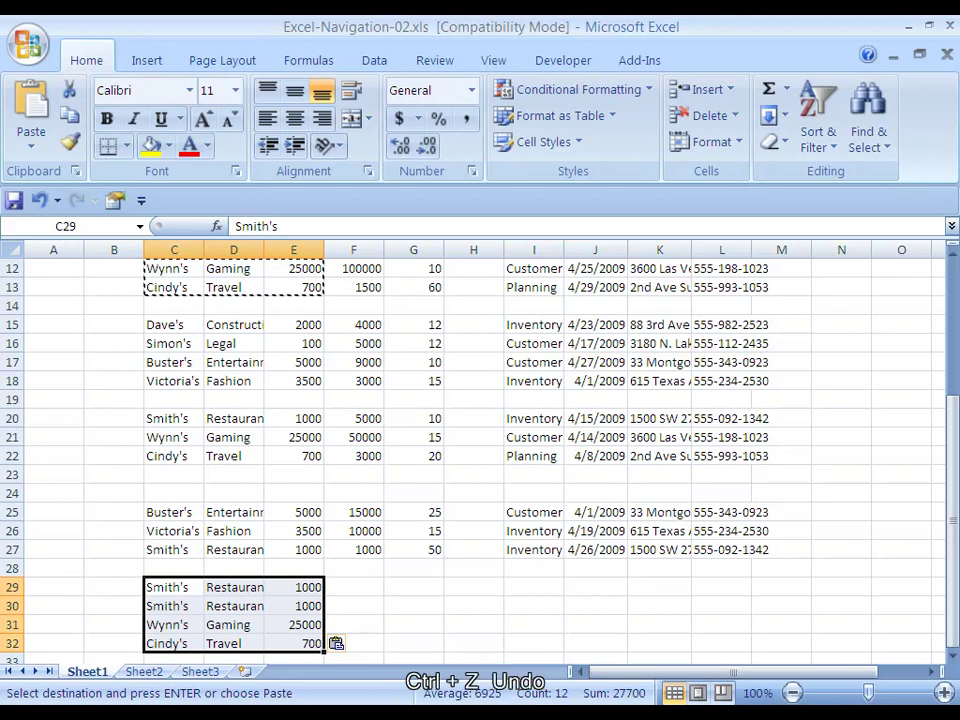
pyautogui.hotkey('ctrl', 'z')
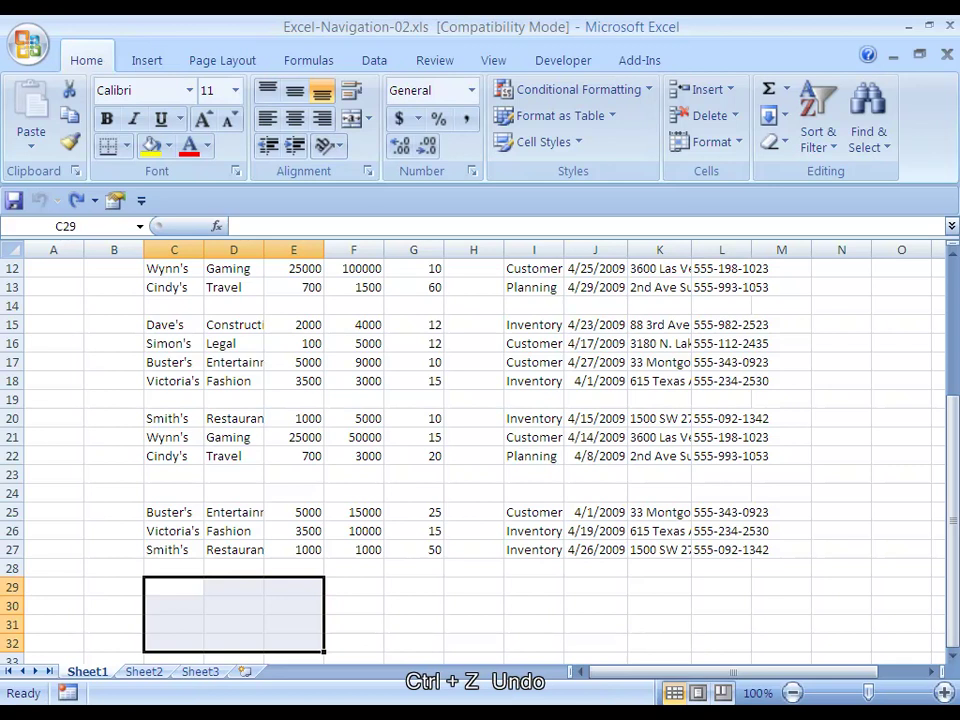
pyautogui.press('Up')
pyautogui.press('Up')
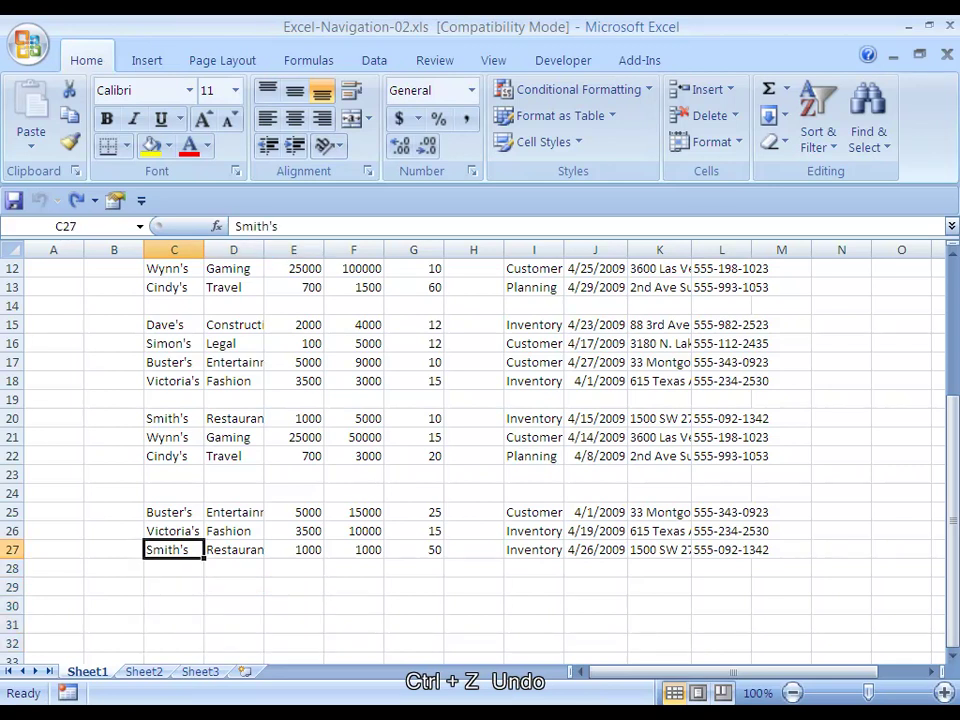
# Jump up column C through each data block boundary from C27 to C1
pyautogui.hotkey('ctrl', 'Up')
pyautogui.hotkey('ctrl', 'Up')
pyautogui.hotkey('ctrl', 'Up')
pyautogui.hotkey('ctrl', 'Up')
pyautogui.hotkey('ctrl', 'Up')
pyautogui.hotkey('ctrl', 'Up')
pyautogui.hotkey('ctrl', 'Up')
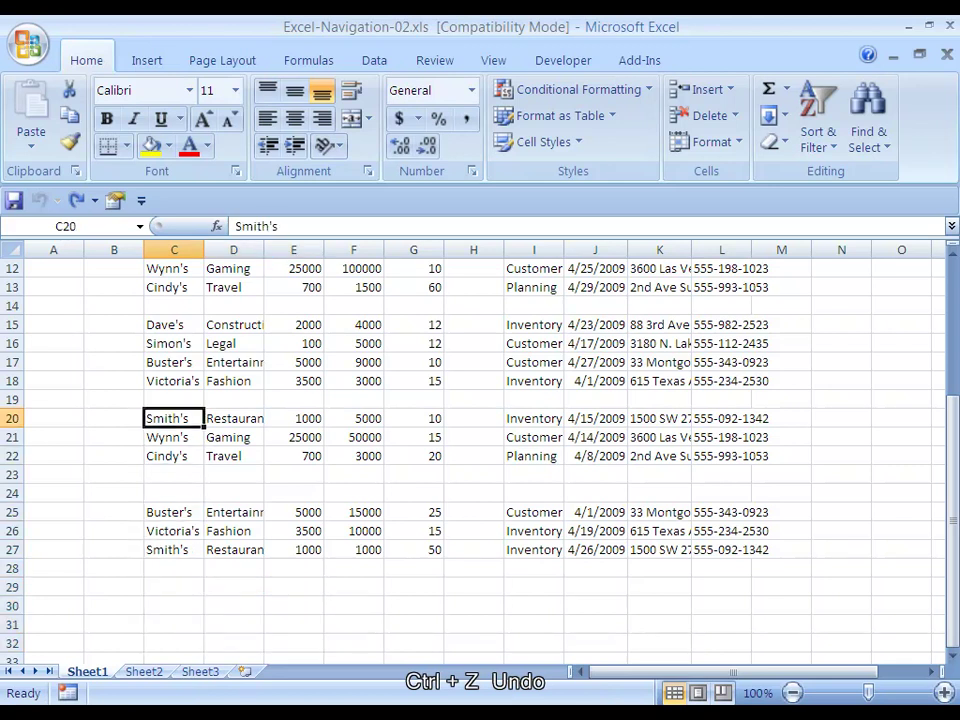
pyautogui.hotkey('ctrl', 'Up')
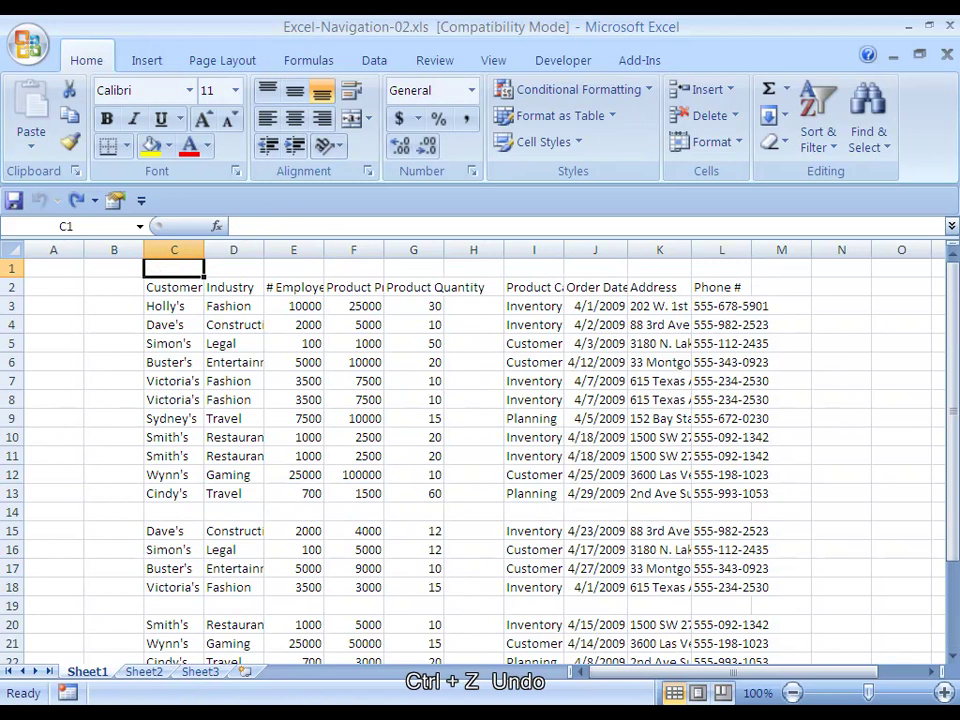
# Select the whole first data block, C2:G13, from the Customer Name header using boundary jumps
pyautogui.press('Down')
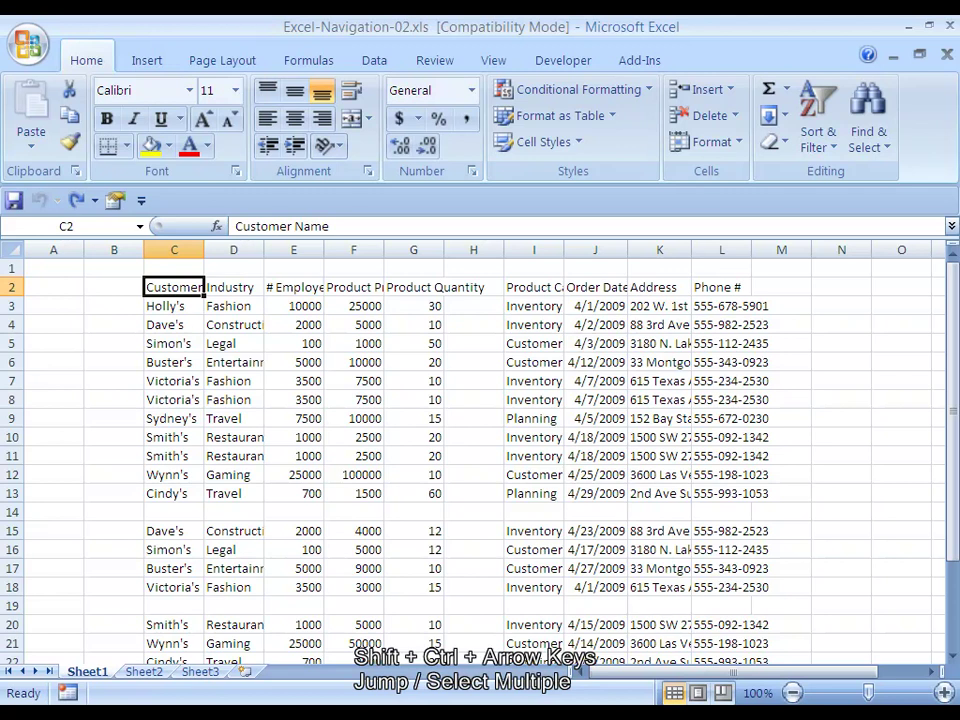
pyautogui.hotkey('ctrl', 'shift', 'Down')
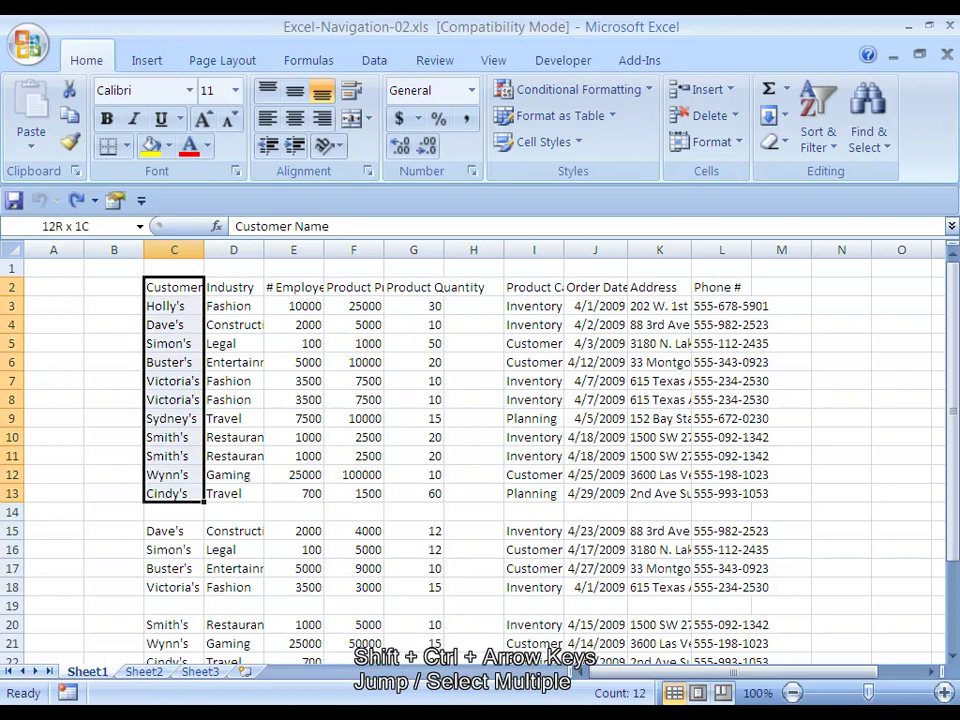
pyautogui.hotkey('ctrl', 'shift', 'Right')
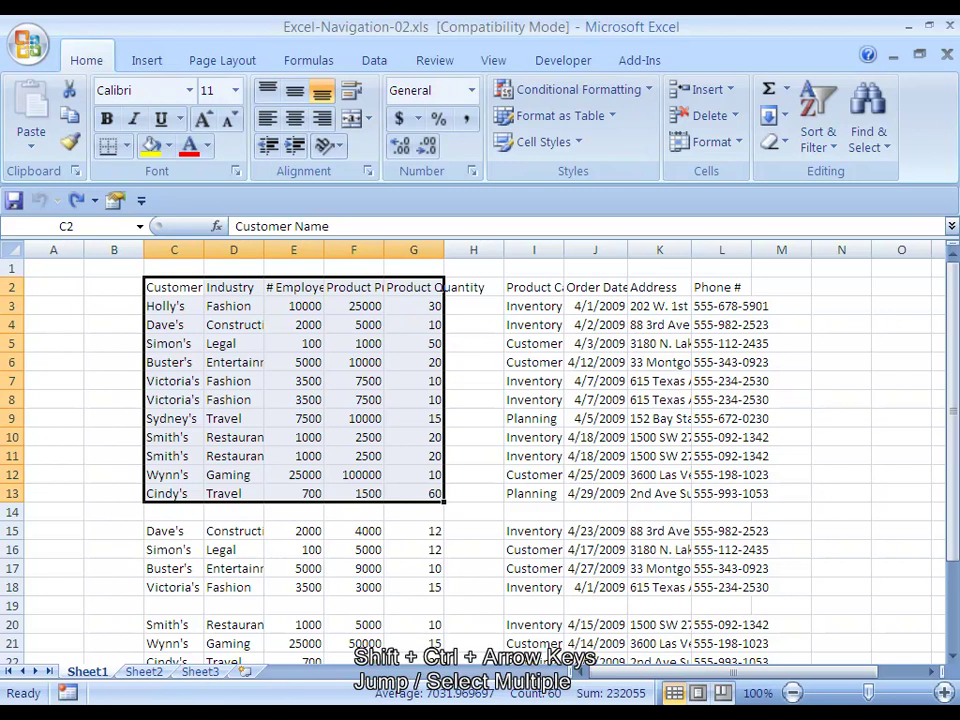
# Jump across row 2 to the Product Category header in I2 and select its entire block, I2:L13
pyautogui.press('Right')
pyautogui.hotkey('ctrl', 'Right')
pyautogui.hotkey('ctrl', 'Right')
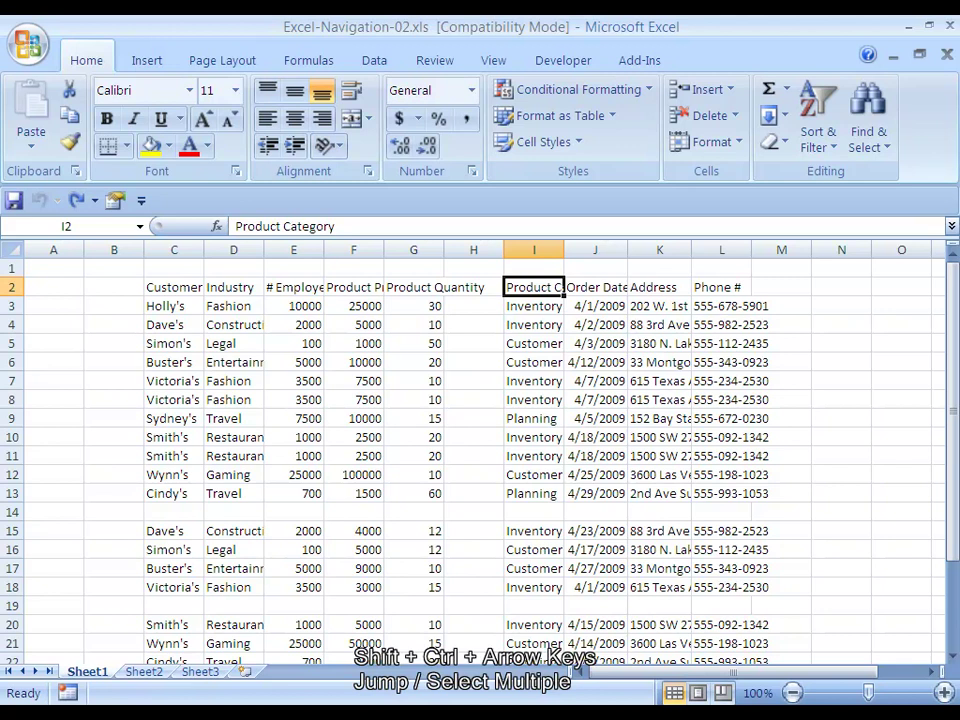
pyautogui.hotkey('ctrl', 'shift', 'Down')
pyautogui.hotkey('ctrl', 'shift', 'Right')
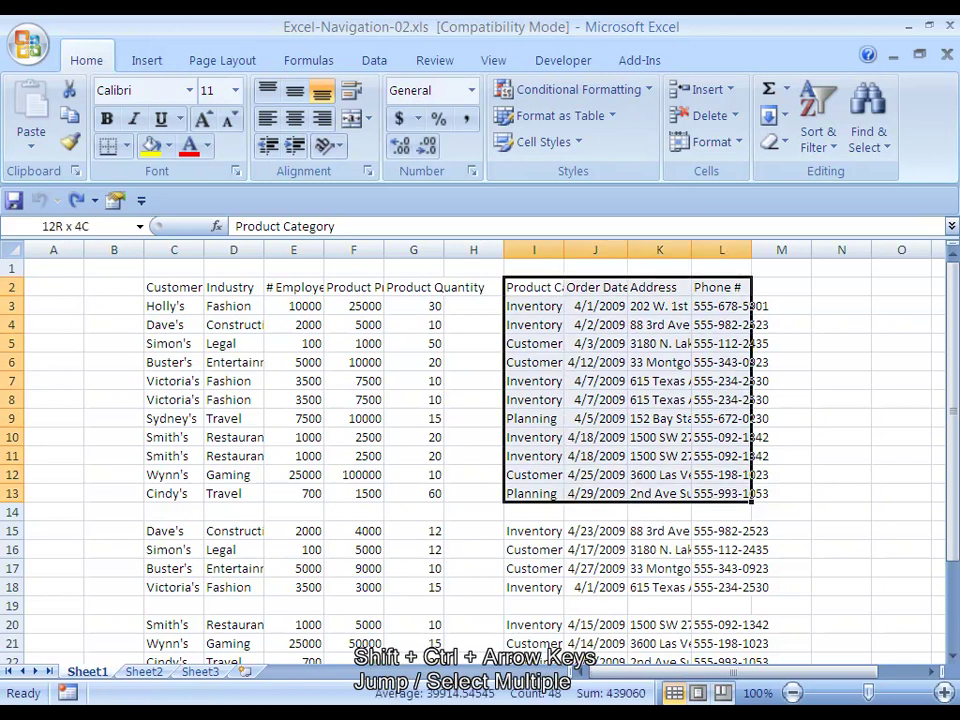
# Clear the selection, return to I2, and select the block I2:L13 again
pyautogui.press('Left')
pyautogui.press('Right')
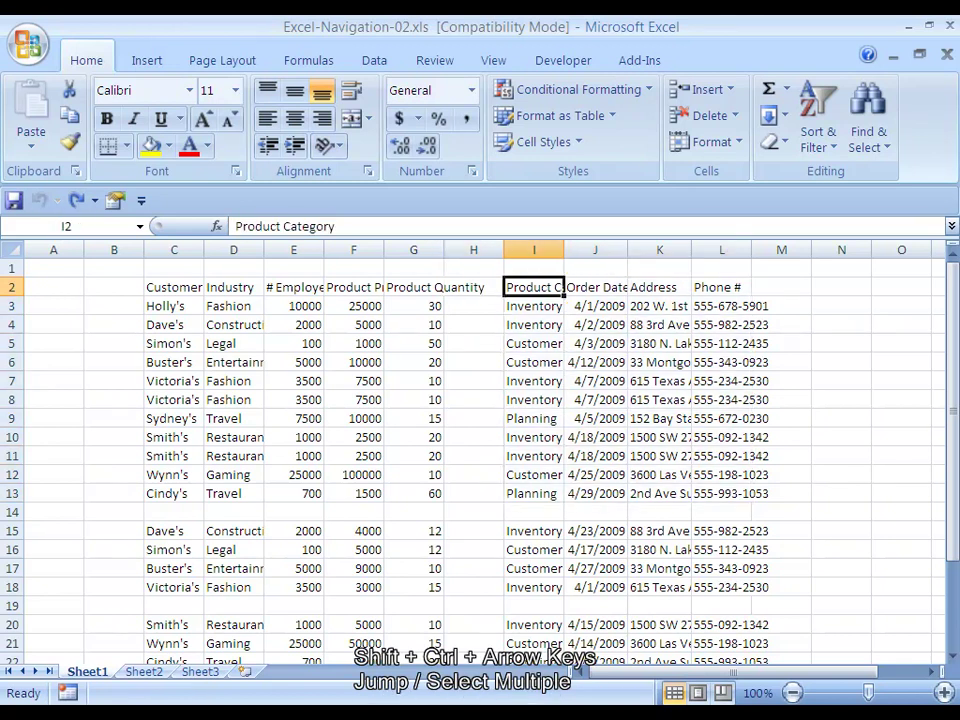
pyautogui.hotkey('ctrl', 'shift', 'Down')
pyautogui.hotkey('ctrl', 'shift', 'Right')
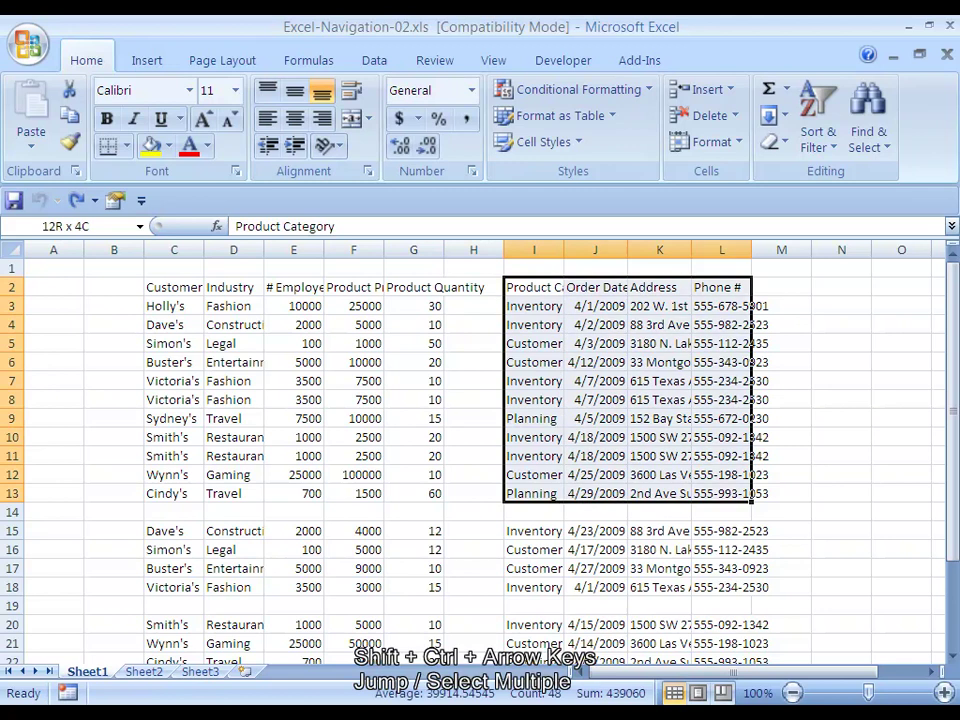
# Jump down column I to I15 and select the whole data block I15:L18
pyautogui.hotkey('ctrl', 'Down')
pyautogui.hotkey('ctrl', 'Down')
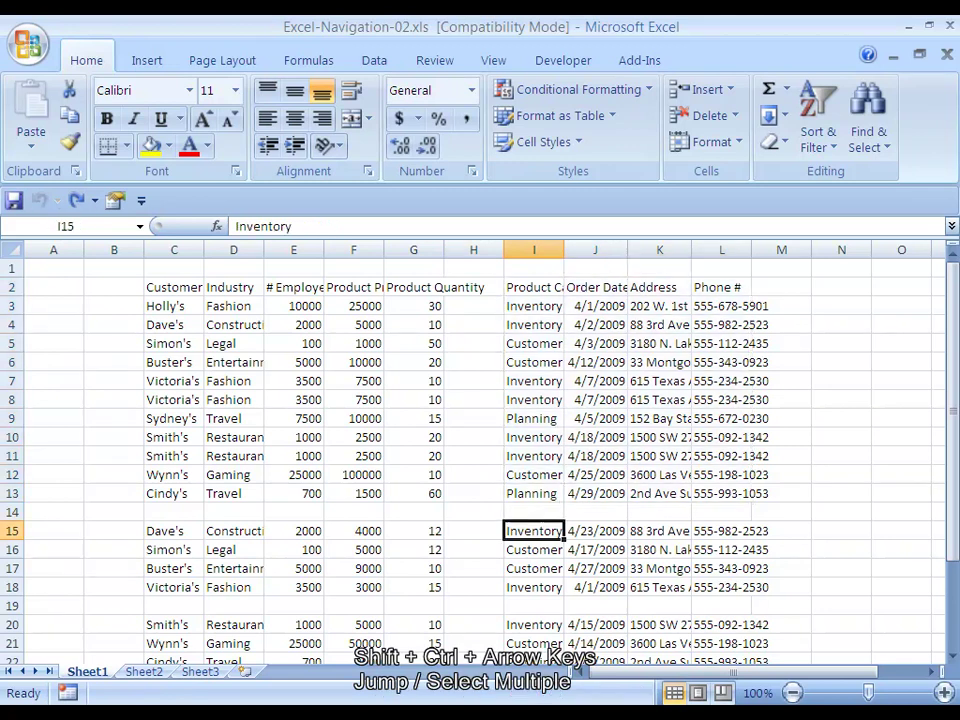
pyautogui.hotkey('ctrl', 'shift', 'Down')
pyautogui.hotkey('ctrl', 'shift', 'Right')
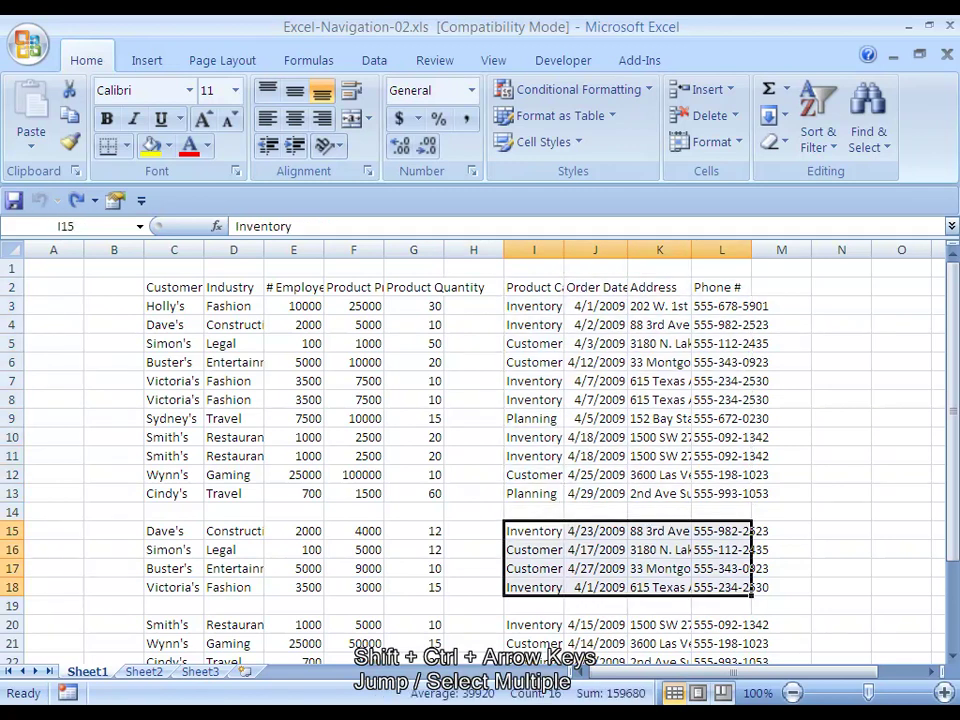
# Jump across row 15 to C15 and select the whole data block C15:G18
pyautogui.hotkey('ctrl', 'Left')
pyautogui.hotkey('ctrl', 'Left')
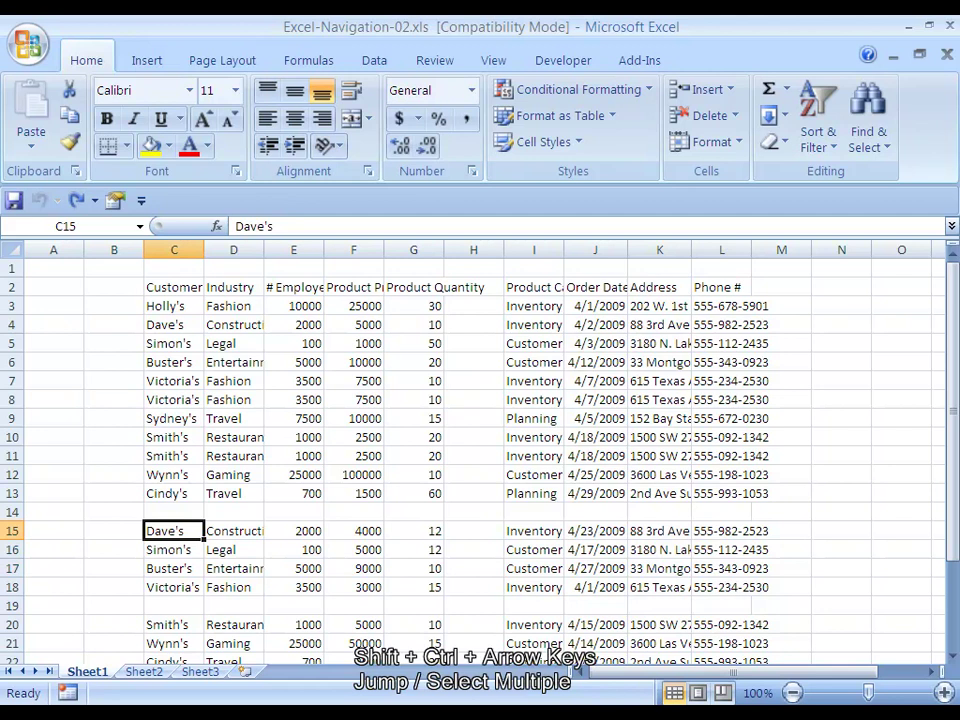
pyautogui.hotkey('ctrl', 'shift', 'Down')
pyautogui.hotkey('ctrl', 'shift', 'Right')
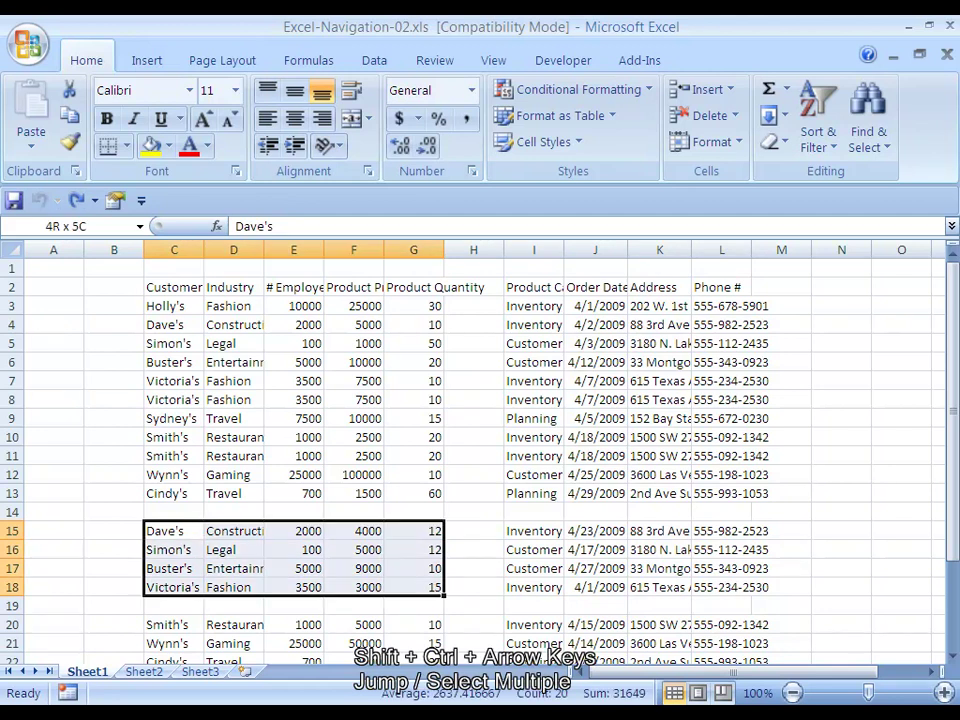
# Move along row 15 to A15 and extend the selection down column A to the sheet's last row
pyautogui.press('Left')
pyautogui.press('Left')
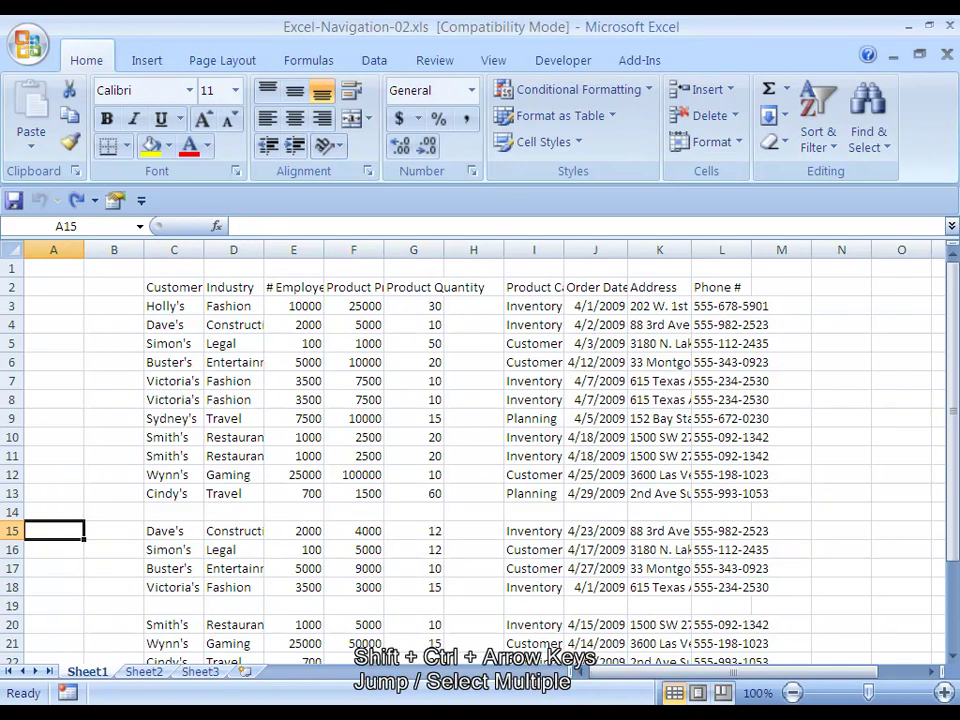
pyautogui.hotkey('ctrl', 'shift', 'Down')
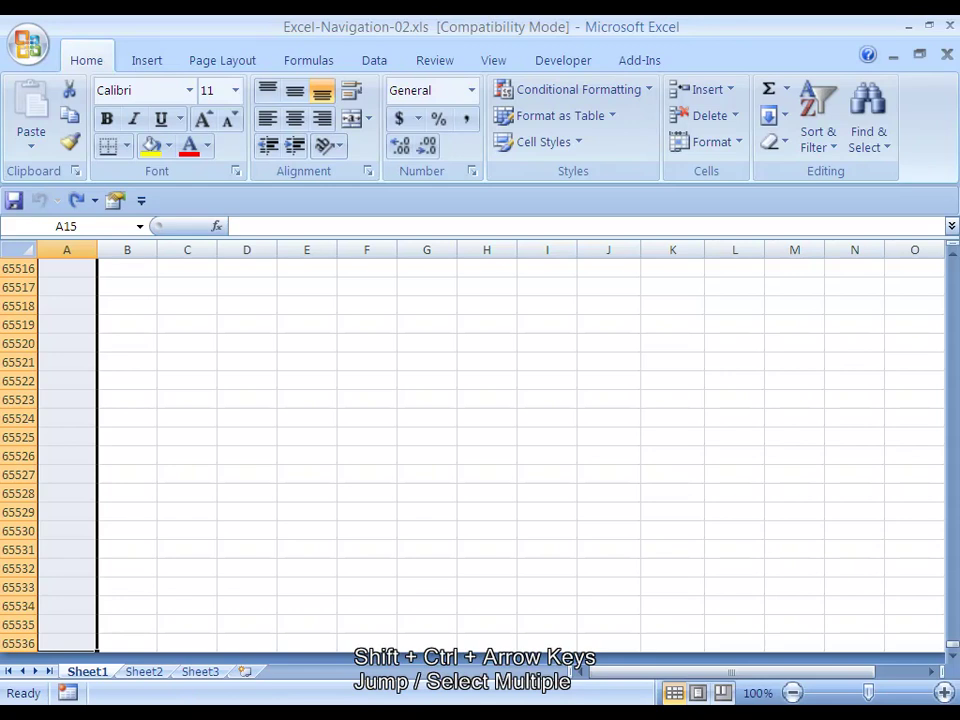
# Go to the Customer Name header in C2, select its block C2:G13, and turn on Add to Selection mode
pyautogui.hotkey('ctrl', 'Home')
pyautogui.press('Right')
pyautogui.press('Right')
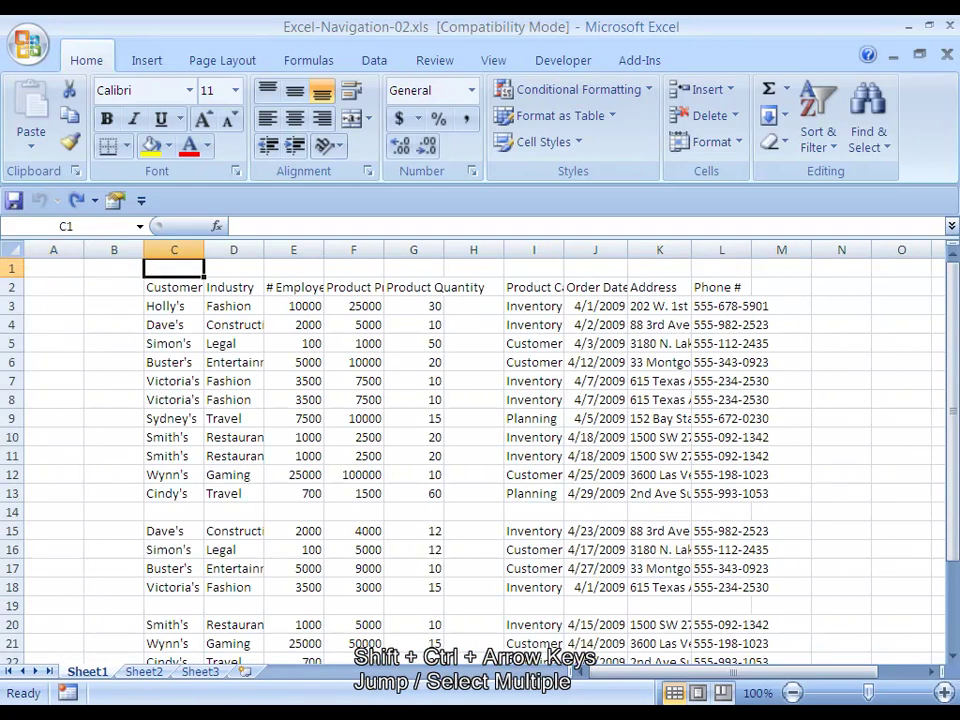
pyautogui.press('Down')
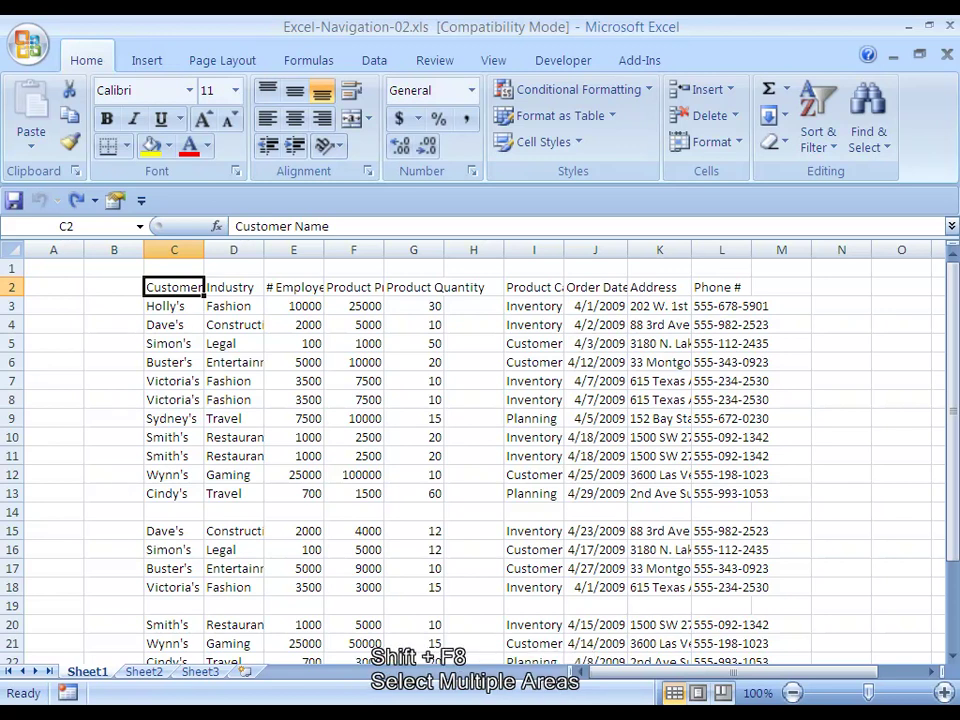
pyautogui.hotkey('ctrl', 'shift', 'Right')
pyautogui.hotkey('ctrl', 'shift', 'Down')
pyautogui.hotkey('shift', 'F8')
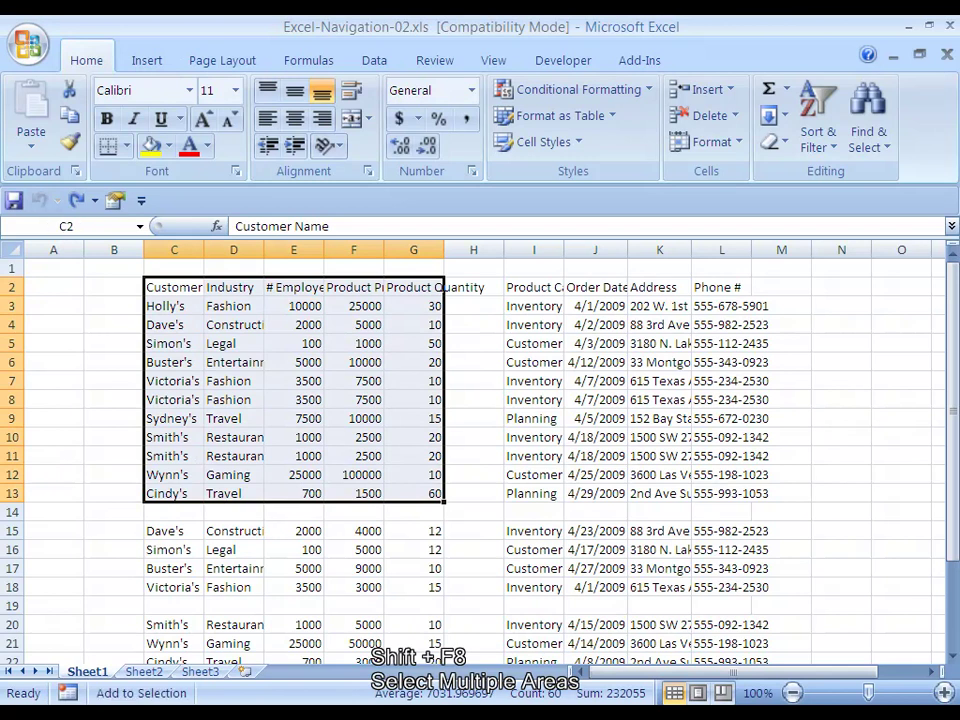
# Move across row 2 to the Product Category header in I2 and add the block I2:L13 to the selection
pyautogui.press('Right')
pyautogui.press('Right')
pyautogui.press('Right')
pyautogui.press('Right')
pyautogui.press('Right')
pyautogui.press('Right')
pyautogui.hotkey('ctrl', 'shift', 'Right')
pyautogui.hotkey('ctrl', 'shift', 'Down')
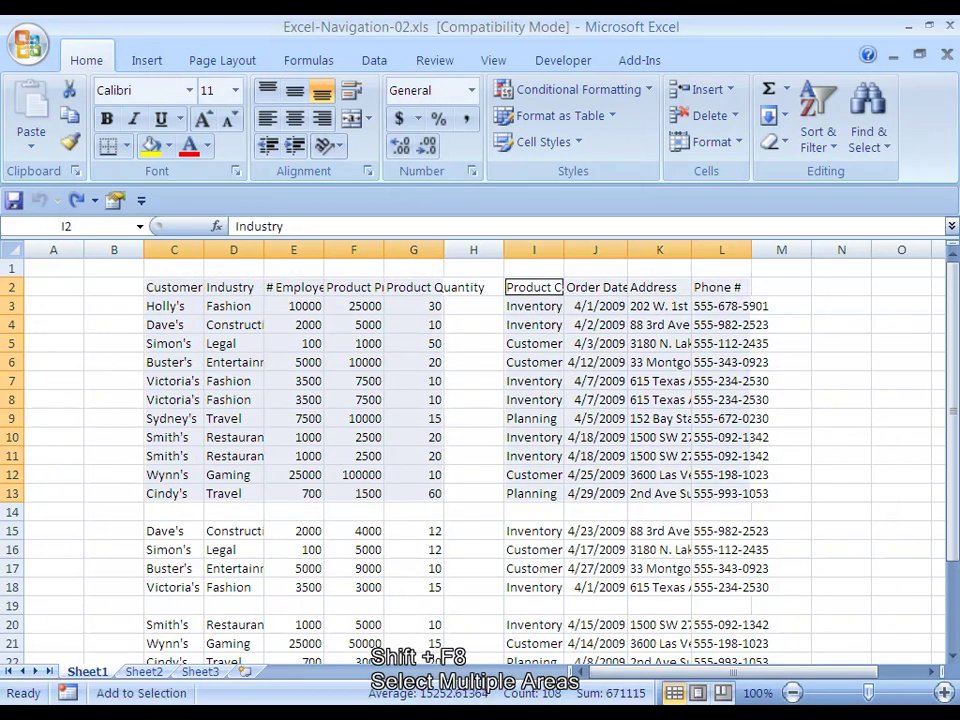
# Jump down column I to I15 and add the block I15:L18 to the selection
pyautogui.hotkey('ctrl', 'Down')
pyautogui.hotkey('ctrl', 'Down')
pyautogui.hotkey('ctrl', 'shift', 'Down')
pyautogui.hotkey('ctrl', 'shift', 'Right')
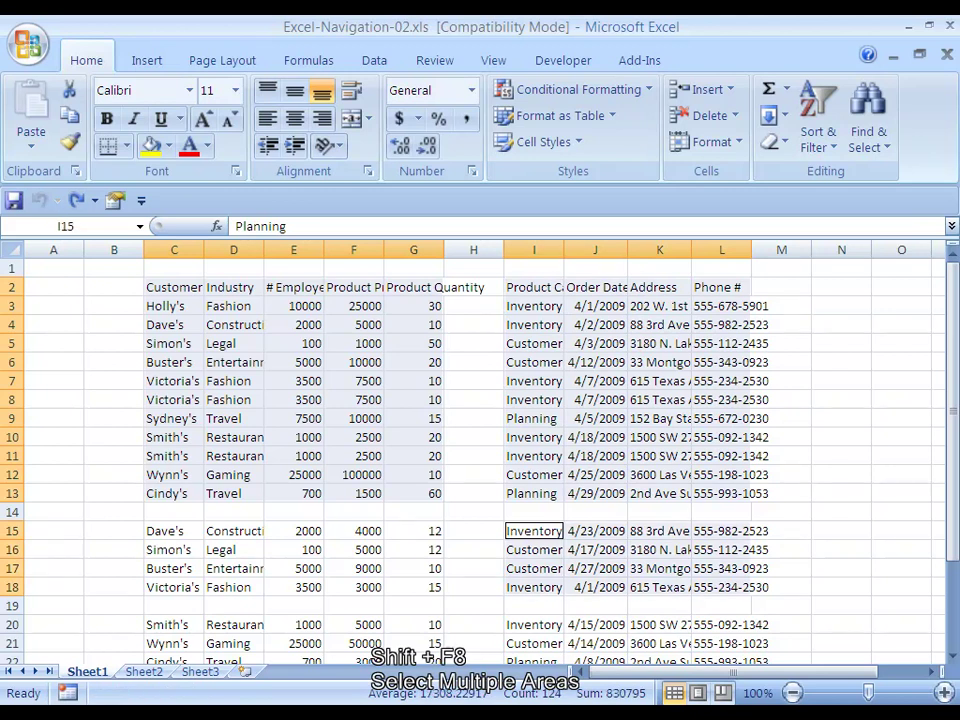
# Jump across row 15 to C15 and add the block C15:G18 to the selection
pyautogui.hotkey('ctrl', 'Left')
pyautogui.hotkey('ctrl', 'Left')
pyautogui.hotkey('ctrl', 'shift', 'Down')
pyautogui.hotkey('ctrl', 'shift', 'Right')
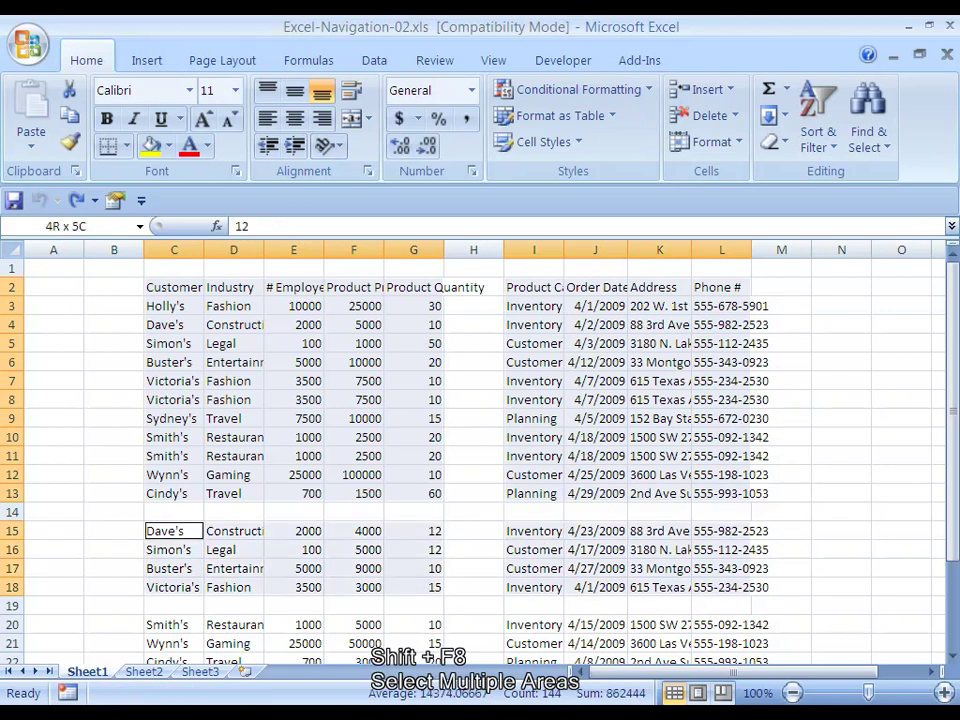
# Copy the four selected blocks and paste them below the data, starting at C29
pyautogui.hotkey('ctrl', 'c')
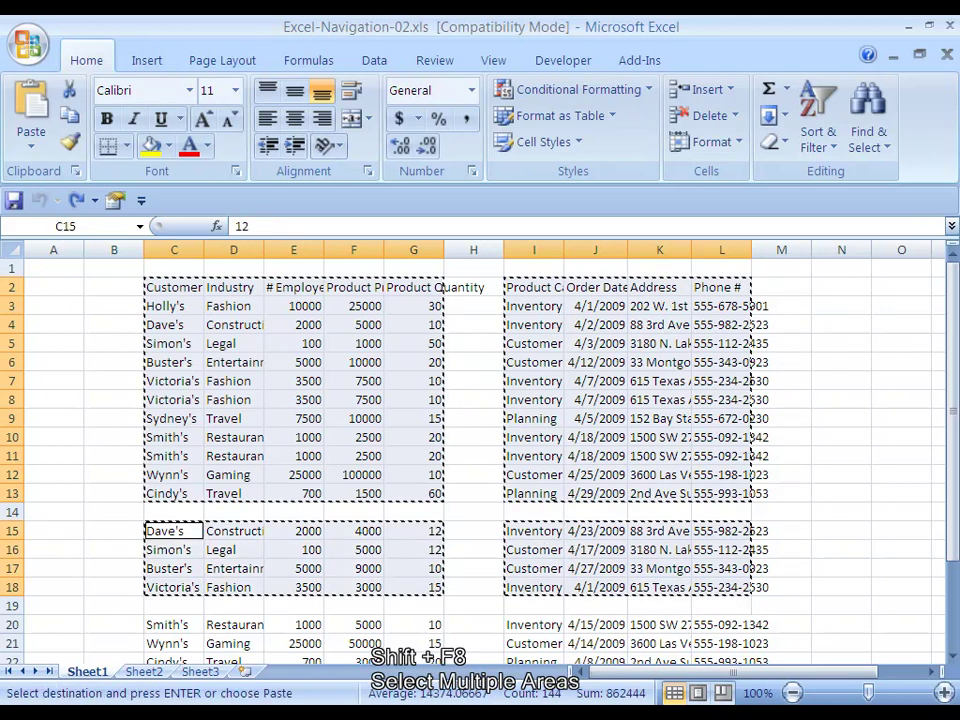
pyautogui.hotkey('ctrl', 'Down')
pyautogui.hotkey('ctrl', 'Down')
pyautogui.hotkey('ctrl', 'Down')
pyautogui.hotkey('ctrl', 'Down')
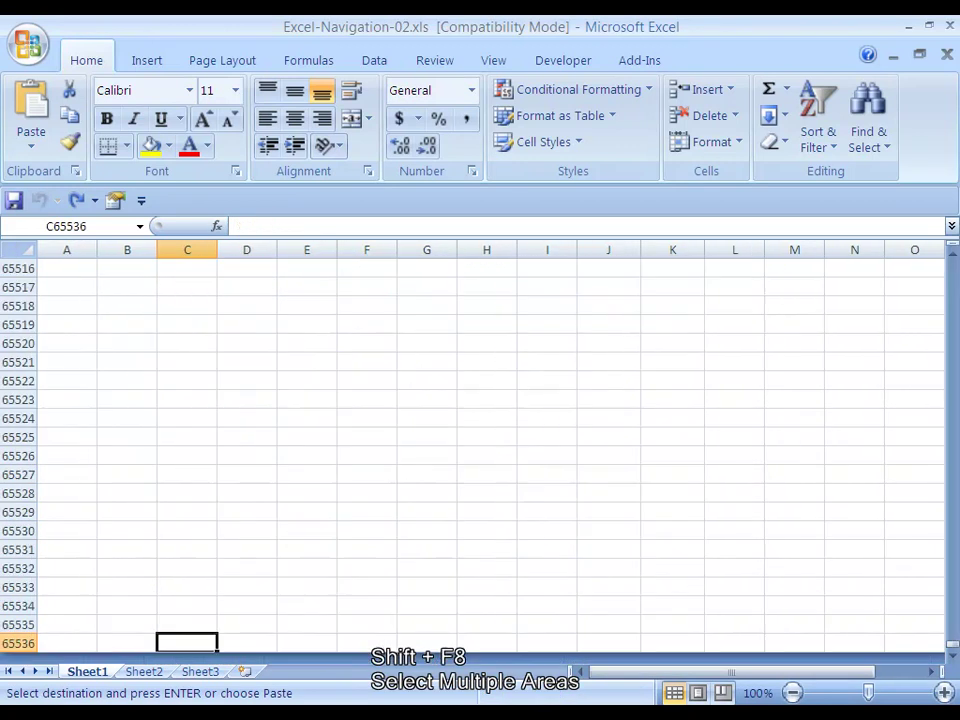
pyautogui.hotkey('ctrl', 'Up')
pyautogui.click(174, 306)
pyautogui.hotkey('ctrl', 'v')
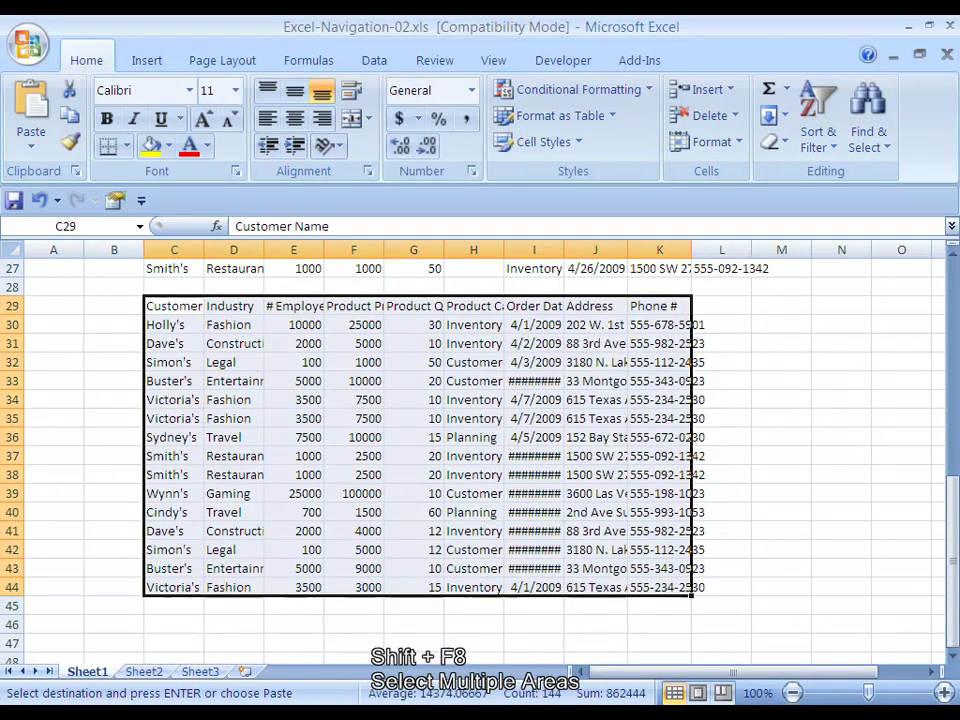
# Undo the paste at C29 and return up column C to C2, cancelling the pending copy
pyautogui.hotkey('ctrl', 'z')
pyautogui.press('Up')
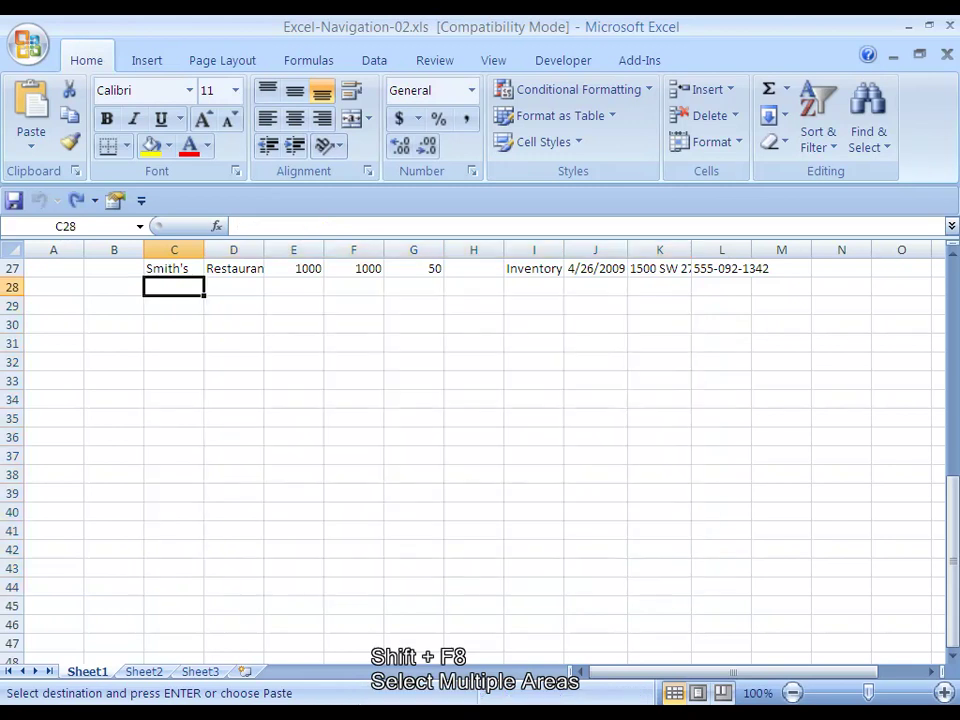
pyautogui.press('Up')
pyautogui.hotkey('ctrl', 'Up')
pyautogui.hotkey('ctrl', 'Up')
pyautogui.hotkey('ctrl', 'Up')
pyautogui.hotkey('ctrl', 'Up')
pyautogui.hotkey('ctrl', 'Up')
pyautogui.hotkey('ctrl', 'Up')
pyautogui.press('Up')
pyautogui.press('Down')
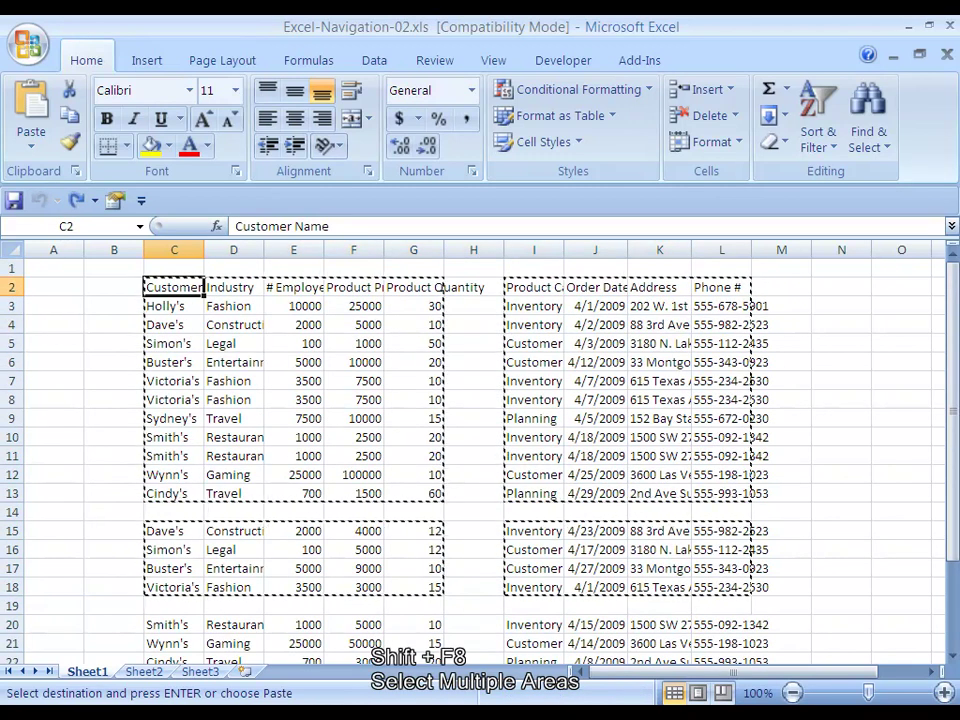
pyautogui.press('Escape')
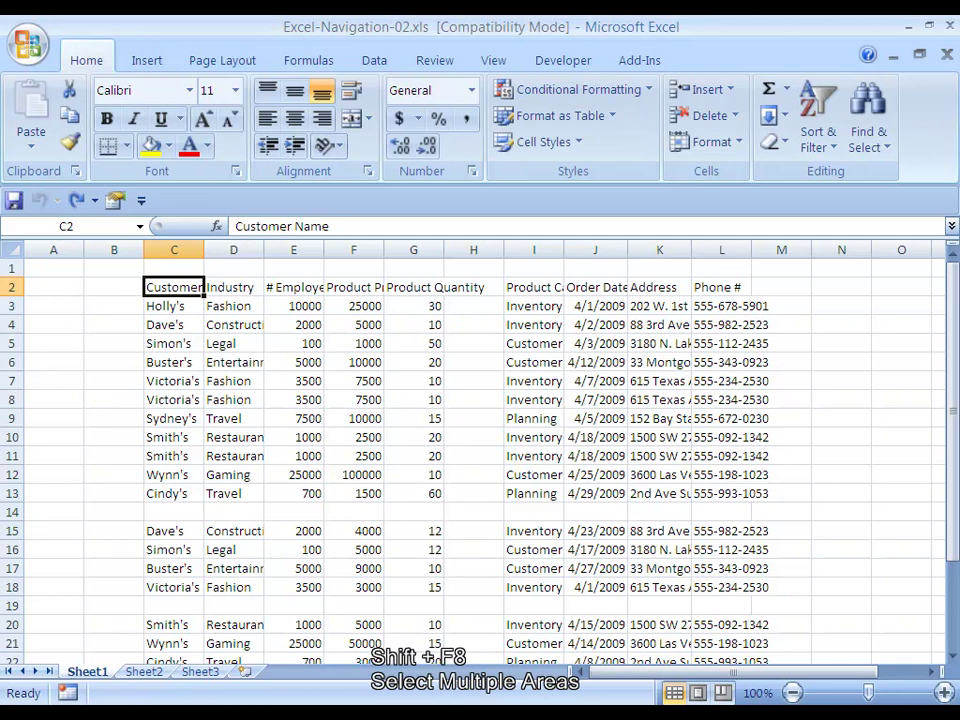
# Select the block C2:G13 again and turn on Add to Selection mode
pyautogui.hotkey('ctrl', 'shift', 'Down')
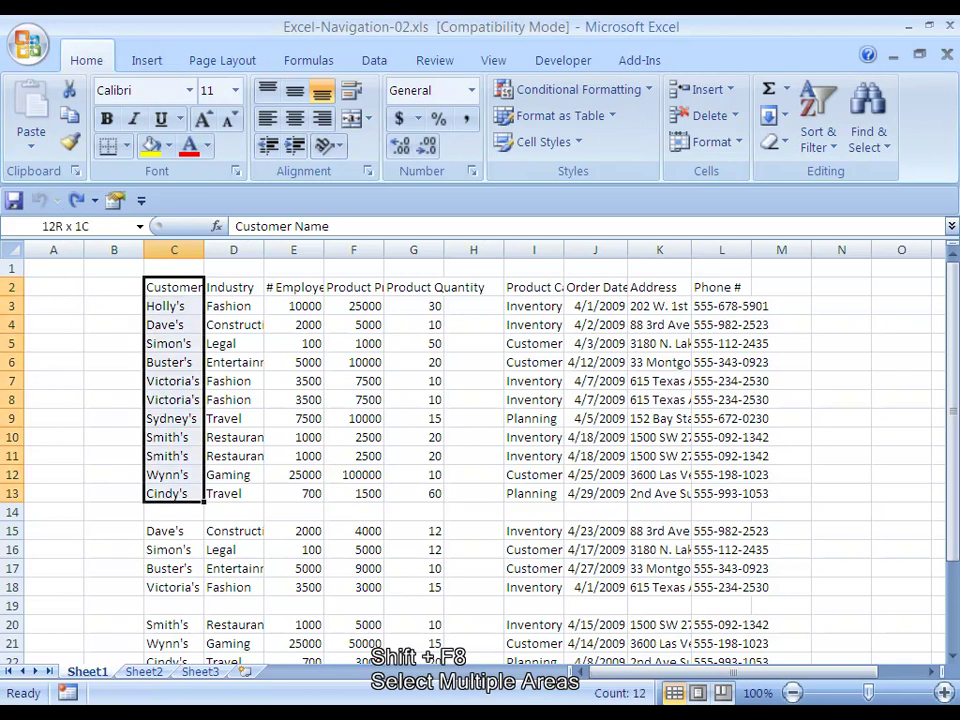
pyautogui.hotkey('ctrl', 'shift', 'Right')
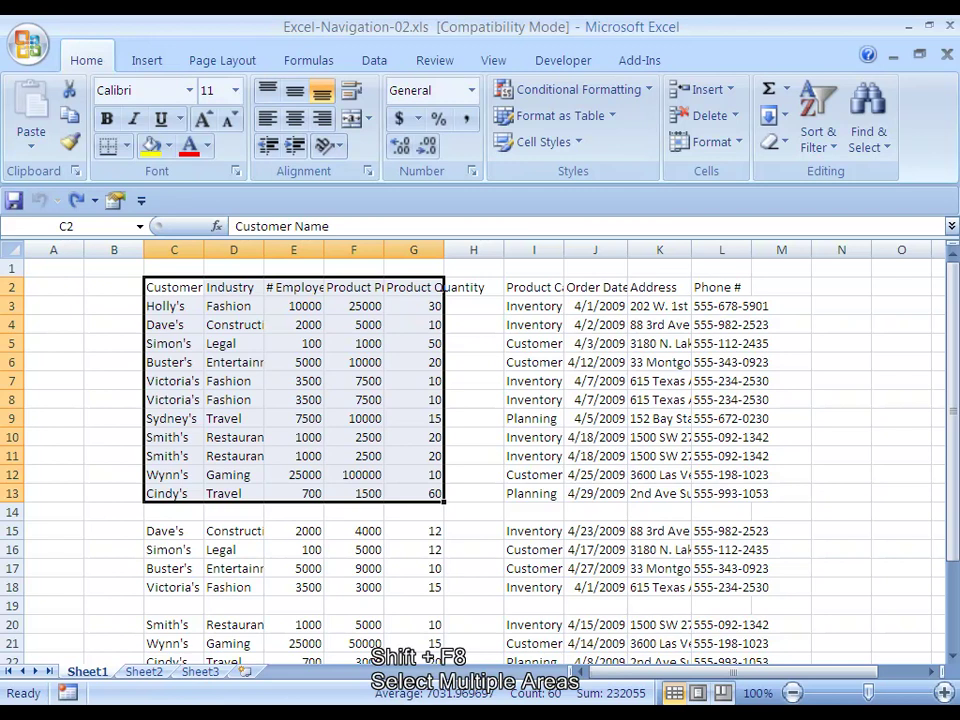
pyautogui.hotkey('shift', 'F8')
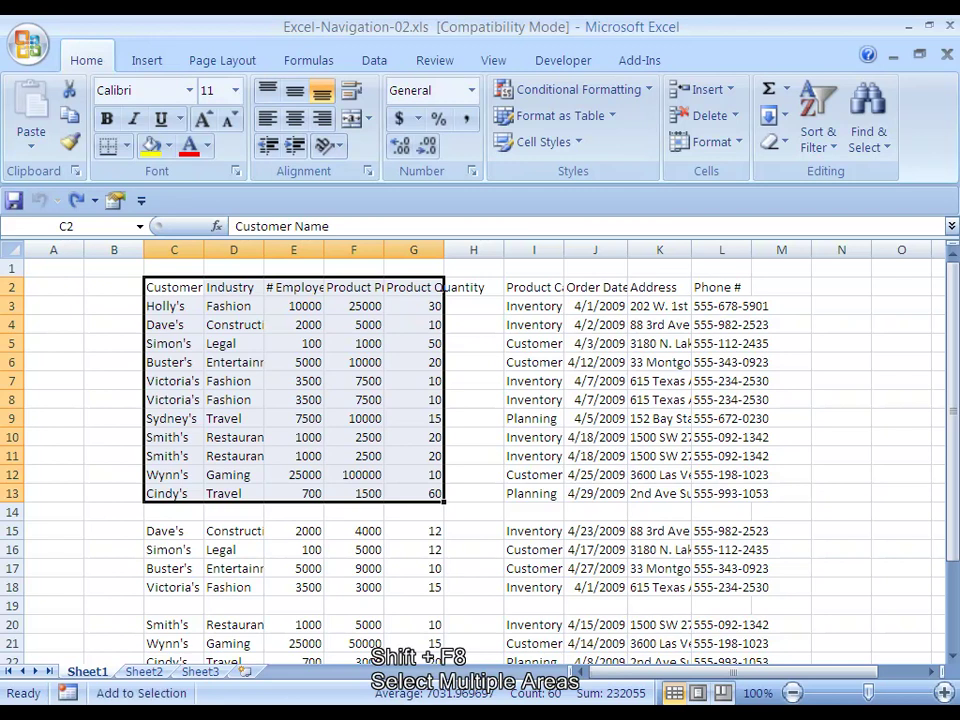
# Move along row 2 to I2 and add the whole block I2:L13 to the selection
pyautogui.press('Right')
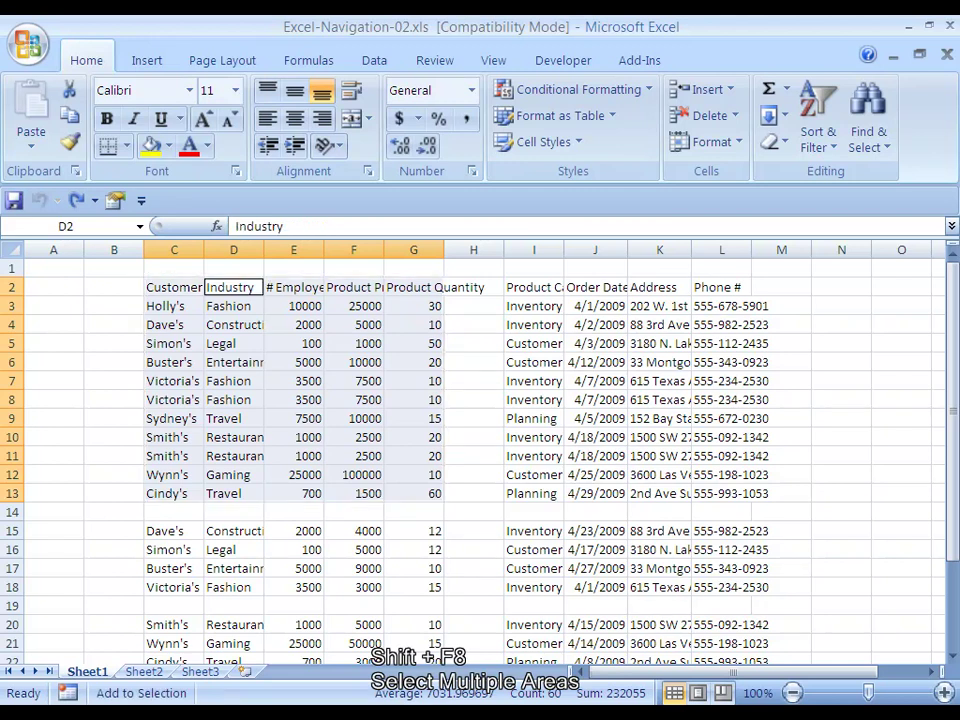
pyautogui.press('Right')
pyautogui.press('Right')
pyautogui.press('Right')
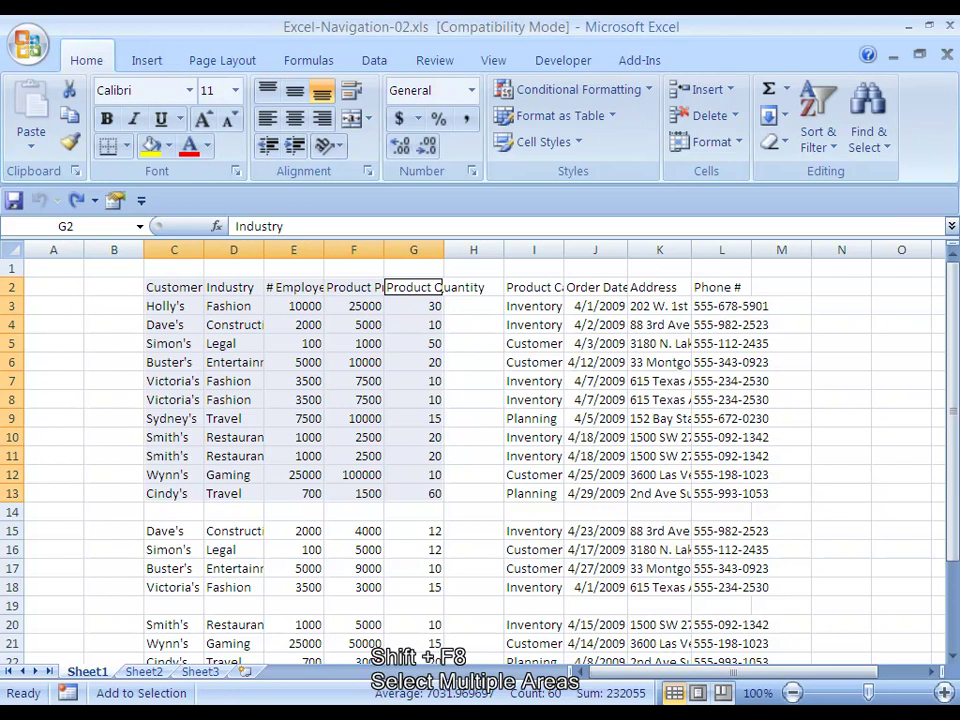
pyautogui.press('Right')
pyautogui.press('Right')
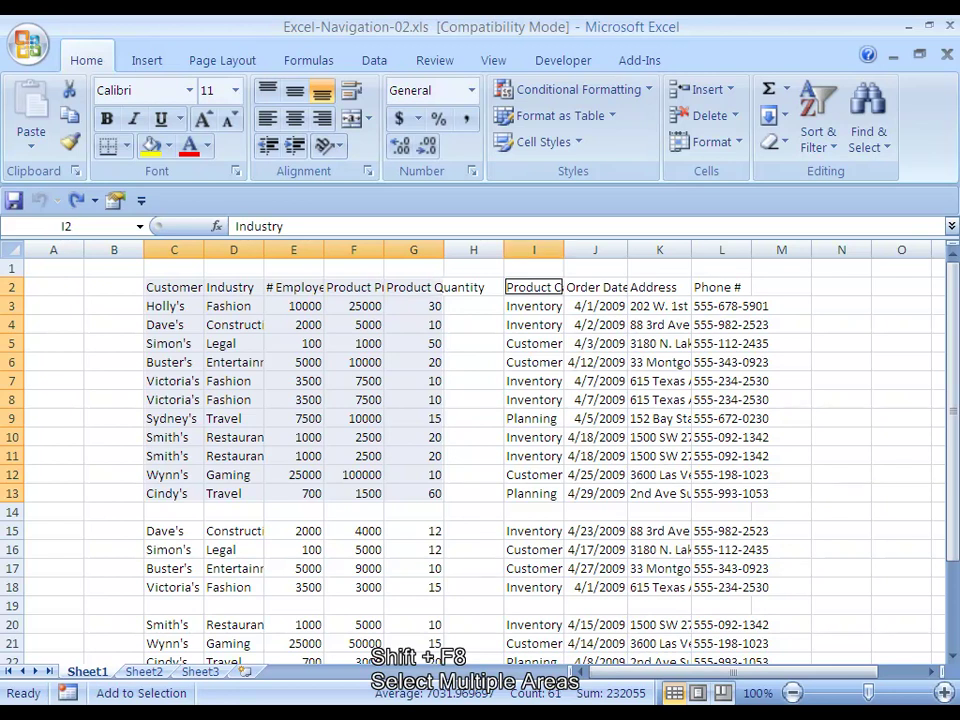
pyautogui.hotkey('ctrl', 'shift', 'Down')
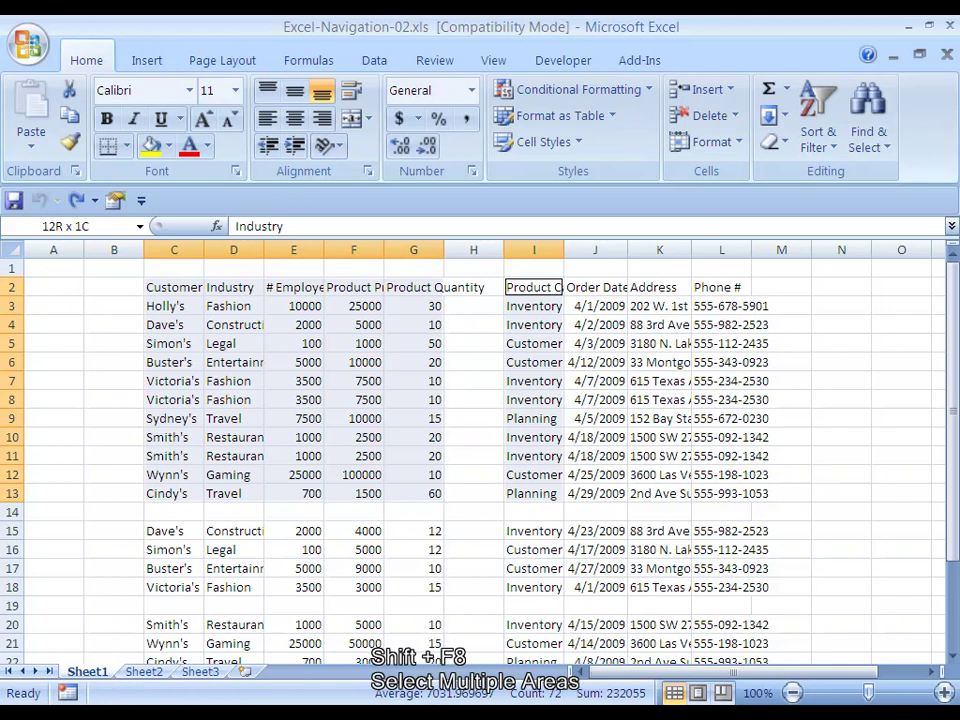
pyautogui.hotkey('ctrl', 'shift', 'Right')
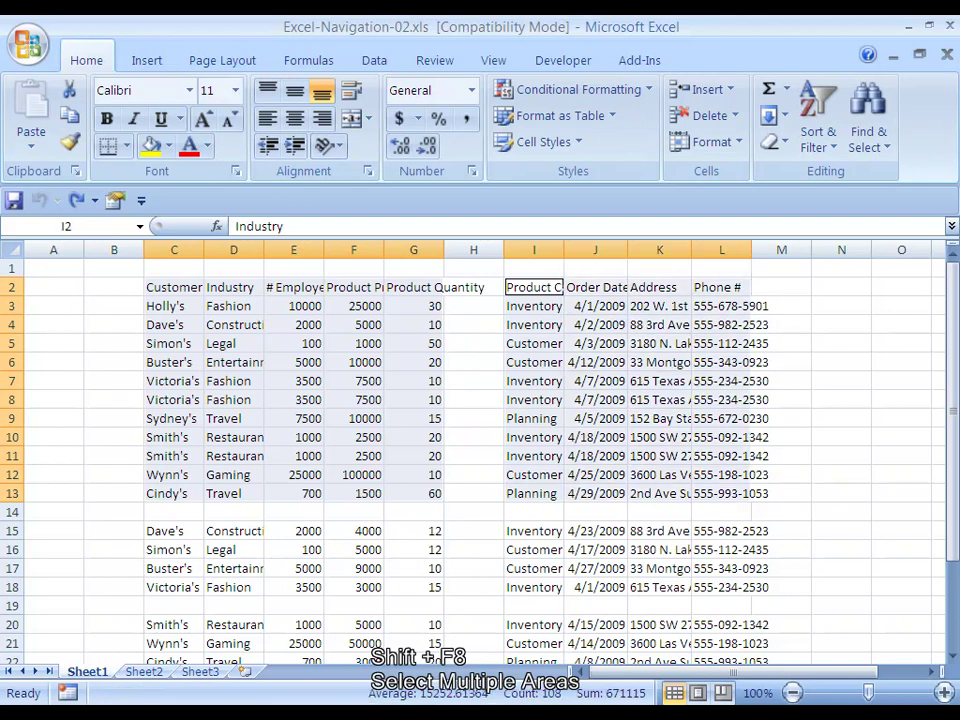
# Keep Add to Selection mode on, jump down to I15, and add the block I15:L18
pyautogui.hotkey('shift', 'F8')
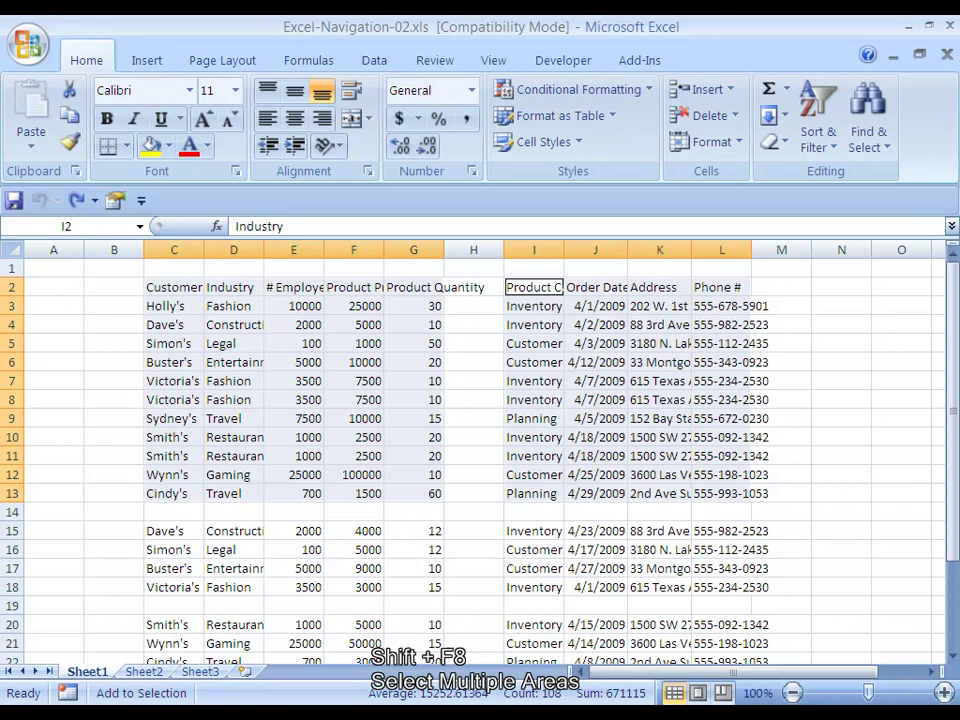
pyautogui.hotkey('ctrl', 'Down')
pyautogui.hotkey('ctrl', 'Down')
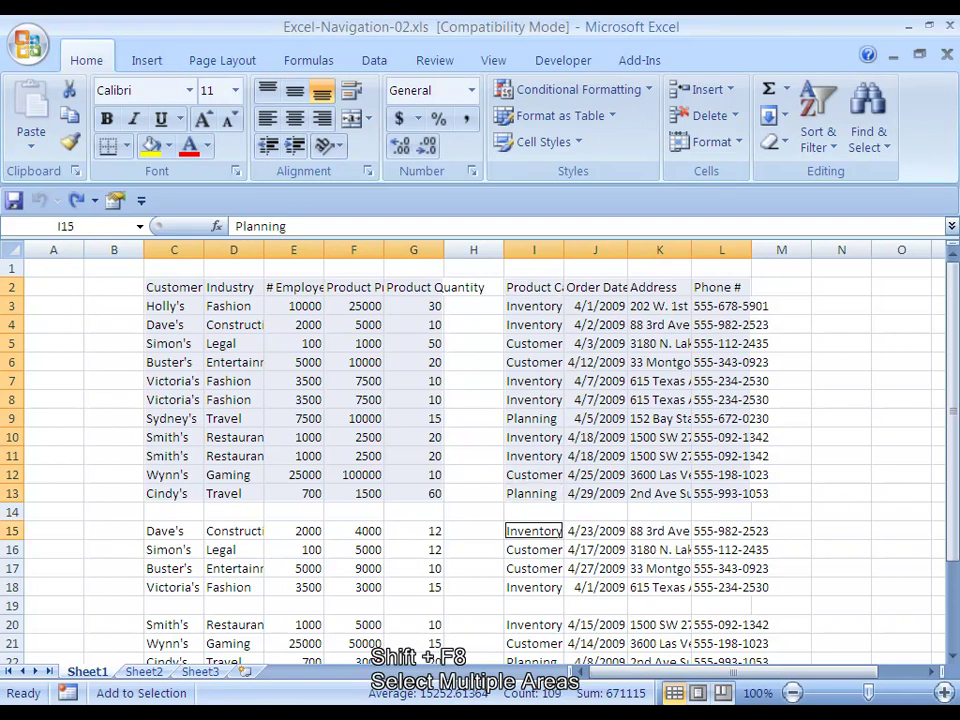
pyautogui.hotkey('shift', 'Right')
pyautogui.hotkey('shift', 'Right')
pyautogui.hotkey('shift', 'Right')
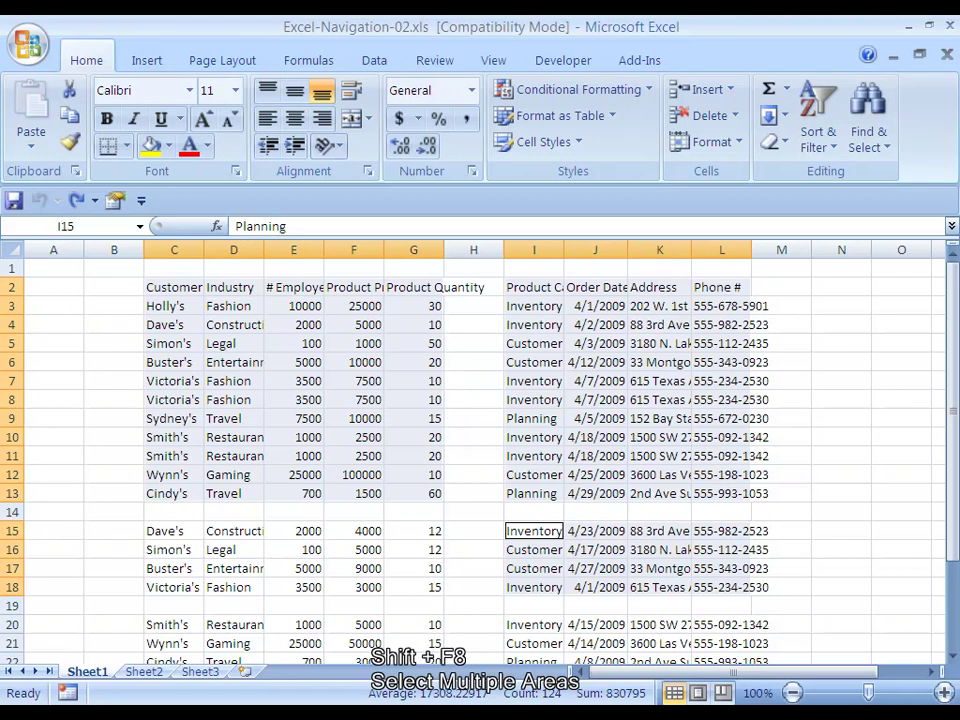
# Move along row 15 to C15 in Add to Selection mode and add the block C15:G18
pyautogui.hotkey('shift', 'F8')
pyautogui.press('Left')
pyautogui.press('Left')
pyautogui.press('Left')
pyautogui.press('Left')
pyautogui.press('Left')
pyautogui.press('Left')
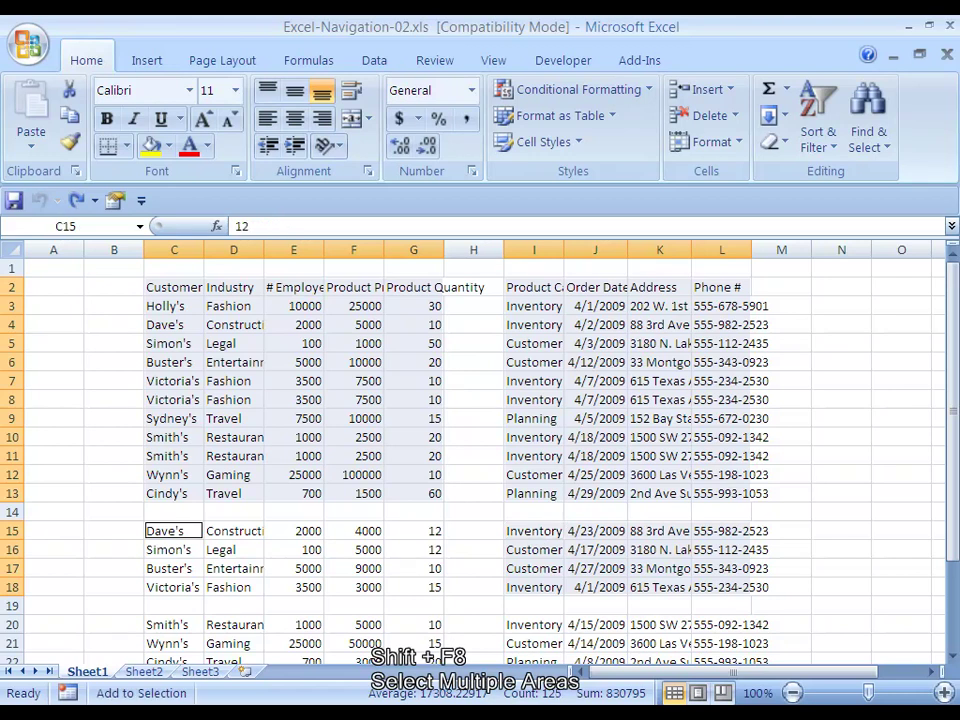
pyautogui.hotkey('shift', 'Right')
pyautogui.hotkey('shift', 'Right')
pyautogui.hotkey('shift', 'Right')
pyautogui.hotkey('shift', 'Right')
pyautogui.hotkey('shift', 'Down')
pyautogui.hotkey('shift', 'Down')
pyautogui.hotkey('shift', 'Down')
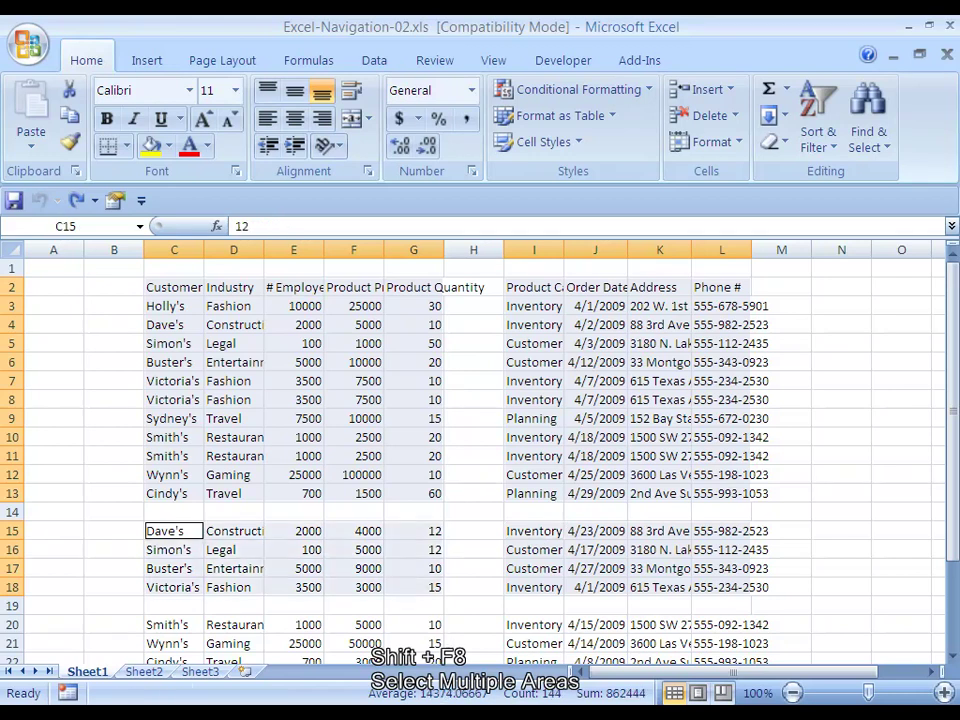
# Move up column C with the areas still selected, leave Add to Selection mode, and return to C2 alone
pyautogui.hotkey('shift', 'F8')
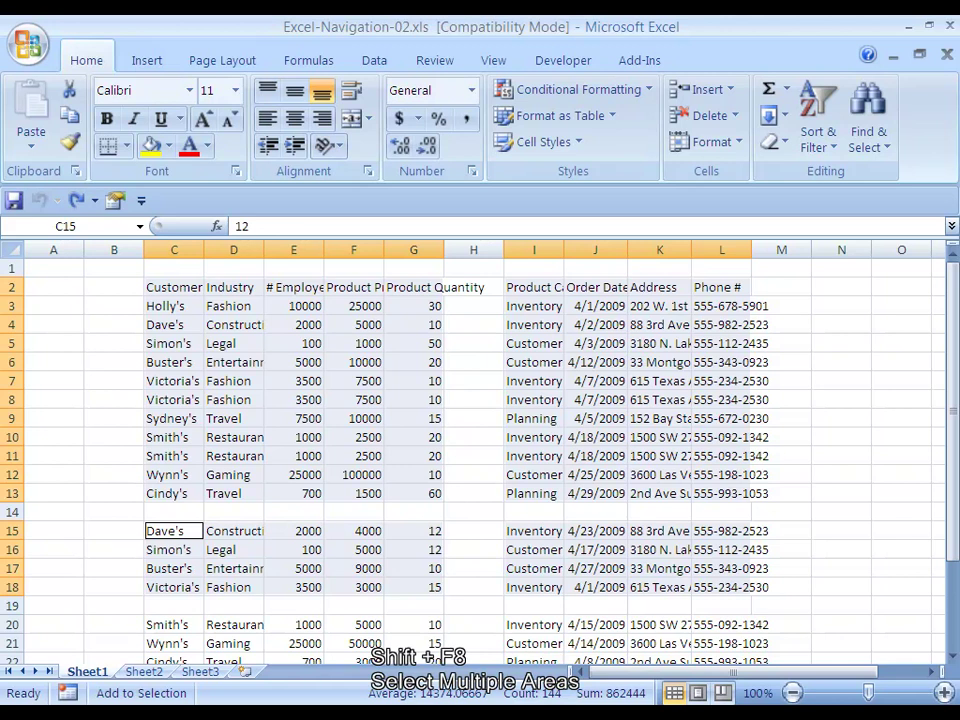
pyautogui.press('Up')
pyautogui.press('Up')
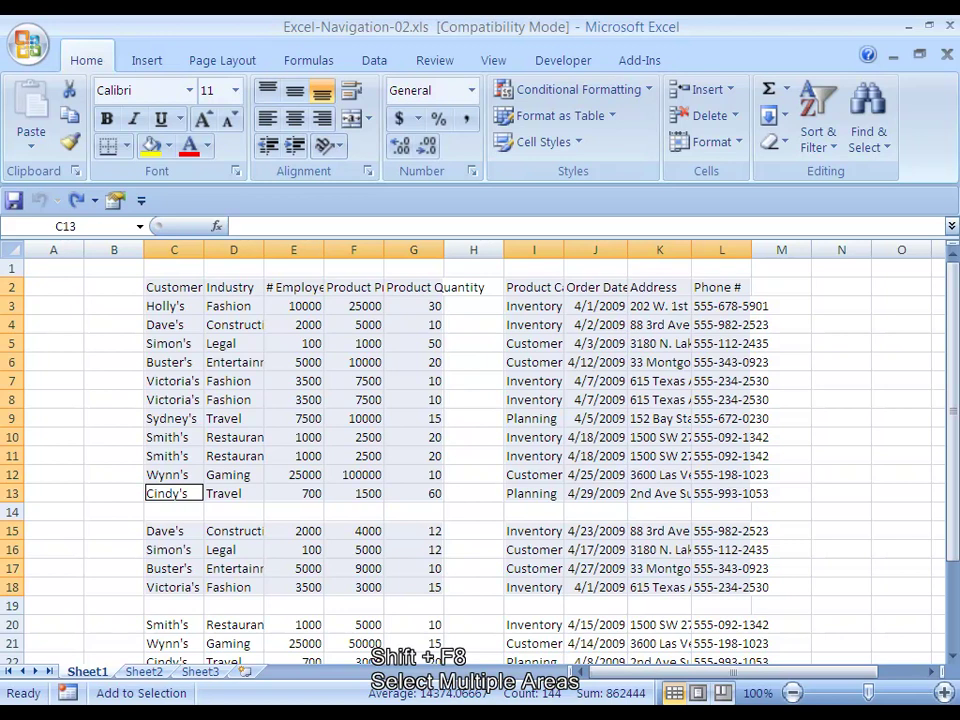
pyautogui.hotkey('ctrl', '.')
pyautogui.hotkey('shift', 'F8')
pyautogui.press('Down')
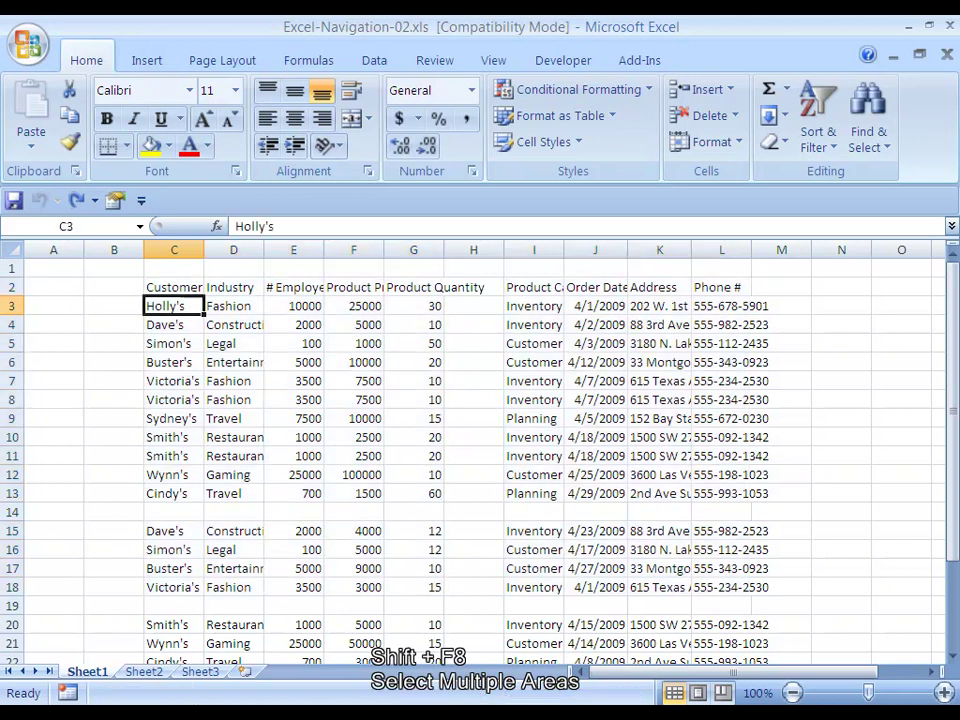
pyautogui.press('Up')
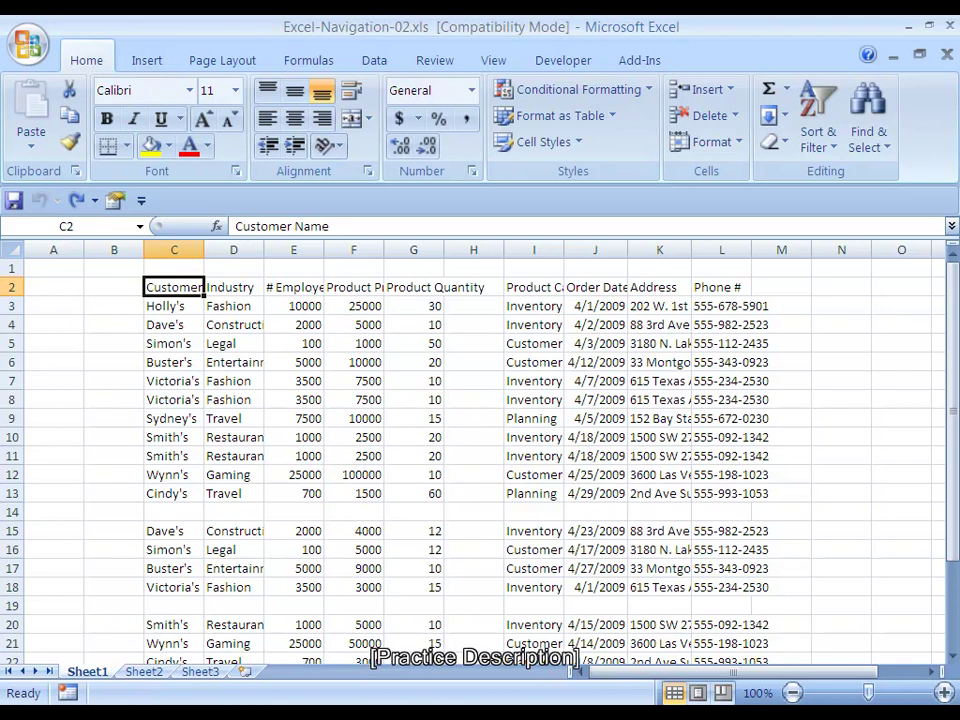
# Jump down column C by block boundaries to C18, and continue cell by cell past the last data row
pyautogui.hotkey('ctrl', 'Down')
pyautogui.hotkey('ctrl', 'Down')
pyautogui.hotkey('ctrl', 'Down')
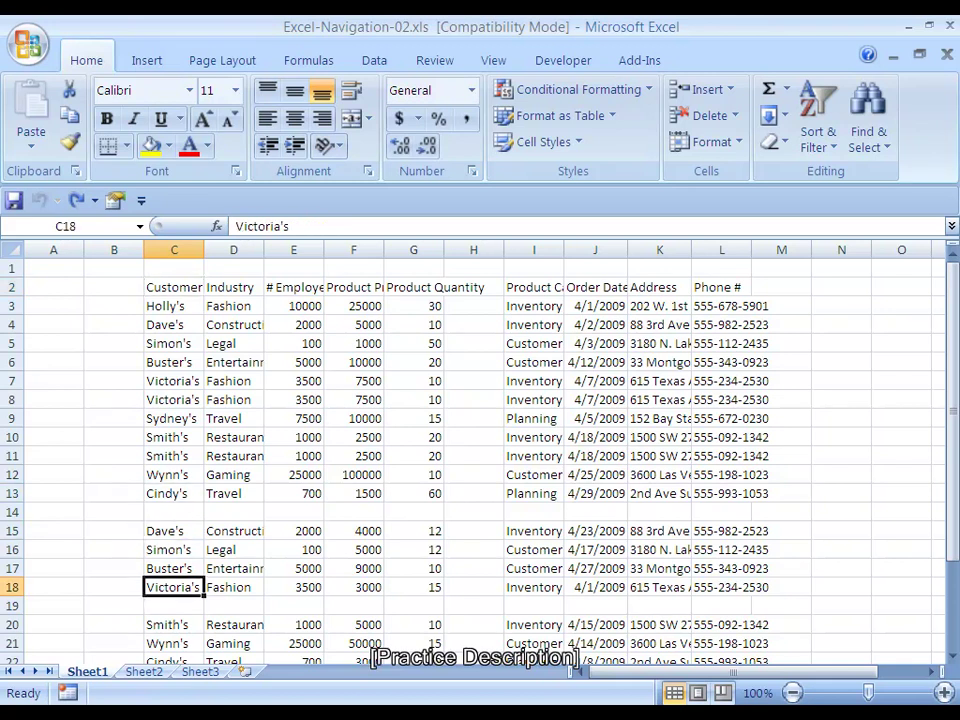
pyautogui.press('Down')
pyautogui.press('Down')
pyautogui.press('Down')
pyautogui.press('Down')
pyautogui.press('Down')
pyautogui.press('Down')
pyautogui.press('Down')
pyautogui.press('Down')
pyautogui.press('Down')
pyautogui.press('Down')
pyautogui.press('Down')
pyautogui.press('Down')
# Jump back up column C by block boundaries to the Customer Name header in C2
pyautogui.press('Up')
pyautogui.hotkey('ctrl', 'Up')
pyautogui.hotkey('ctrl', 'Up')
pyautogui.hotkey('ctrl', 'Up')
pyautogui.hotkey('ctrl', 'Up')
pyautogui.hotkey('ctrl', 'Up')
pyautogui.hotkey('ctrl', 'Up')
pyautogui.hotkey('ctrl', 'Up')
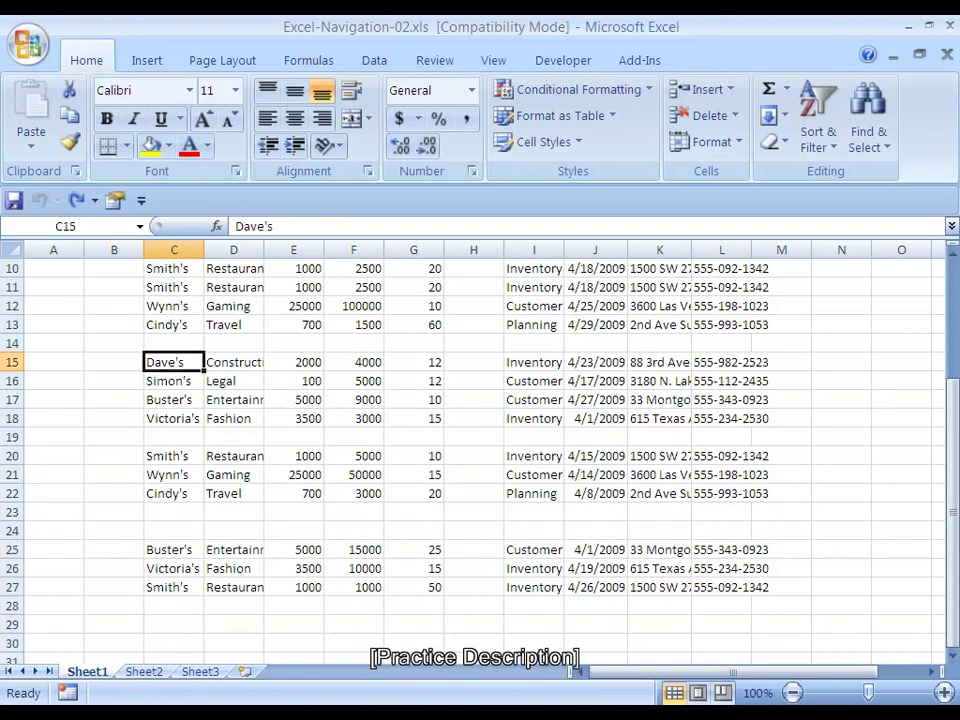
pyautogui.hotkey('ctrl', 'Up')
pyautogui.hotkey('ctrl', 'Up')
pyautogui.hotkey('ctrl', 'Down')
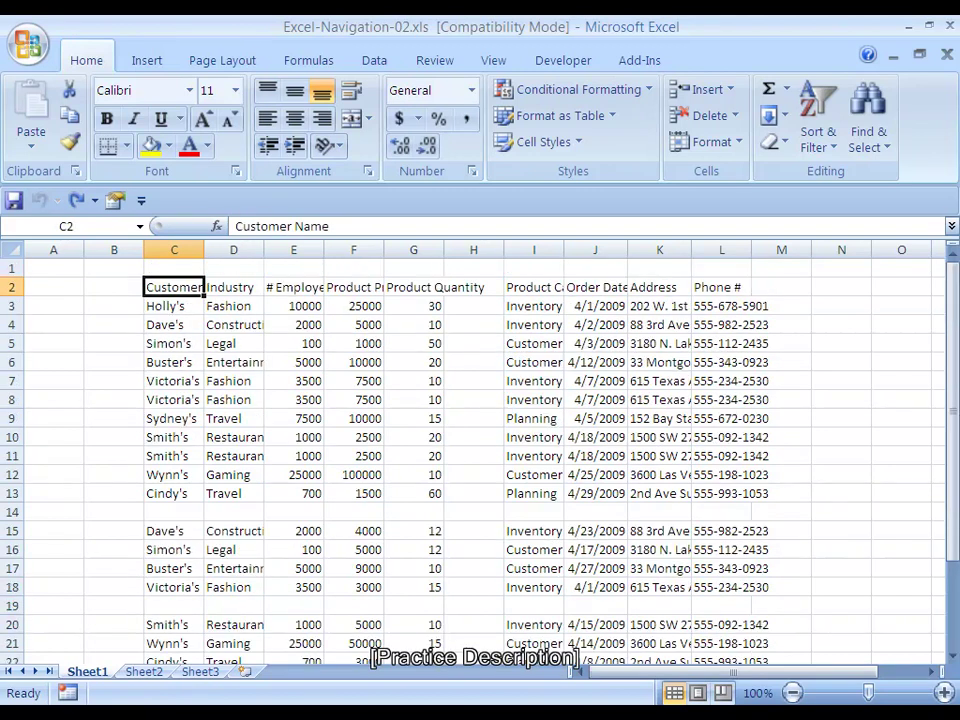
# Jump down column C through the data block boundaries once more and back up to C1
pyautogui.hotkey('ctrl', 'Down')
pyautogui.hotkey('ctrl', 'Down')
pyautogui.hotkey('ctrl', 'Down')
pyautogui.hotkey('ctrl', 'Down')
pyautogui.hotkey('ctrl', 'Up')
pyautogui.hotkey('ctrl', 'Up')
pyautogui.hotkey('ctrl', 'Up')
pyautogui.hotkey('ctrl', 'Up')
pyautogui.hotkey('ctrl', 'Up')
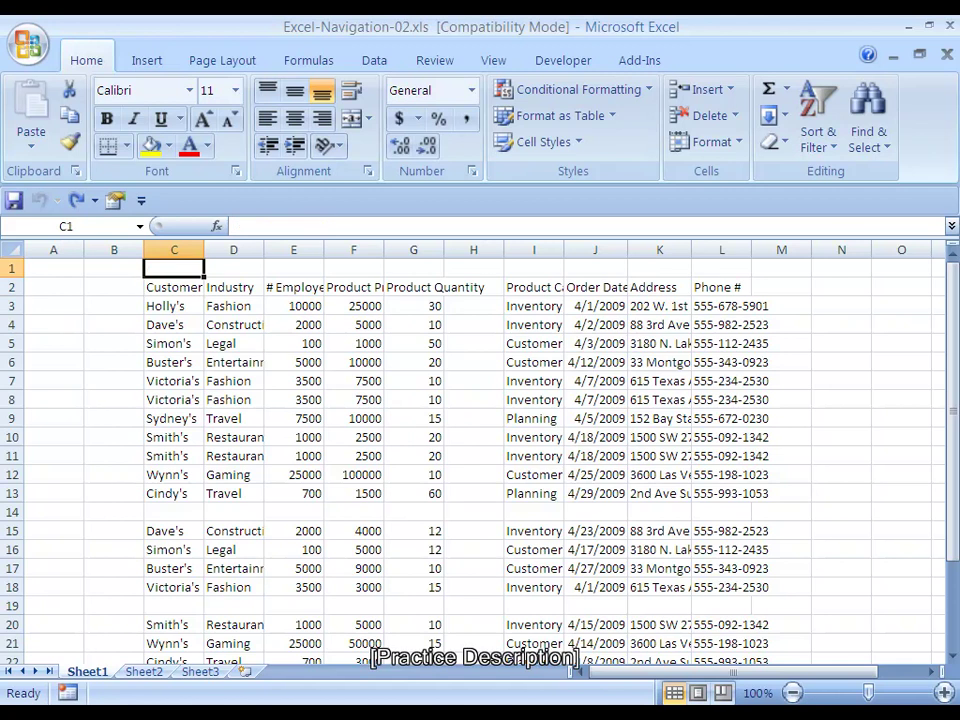
# Select the first data block C2:G13, starting from the Customer Name header, and turn on Add to Selection mode
pyautogui.hotkey('ctrl', 'Down')
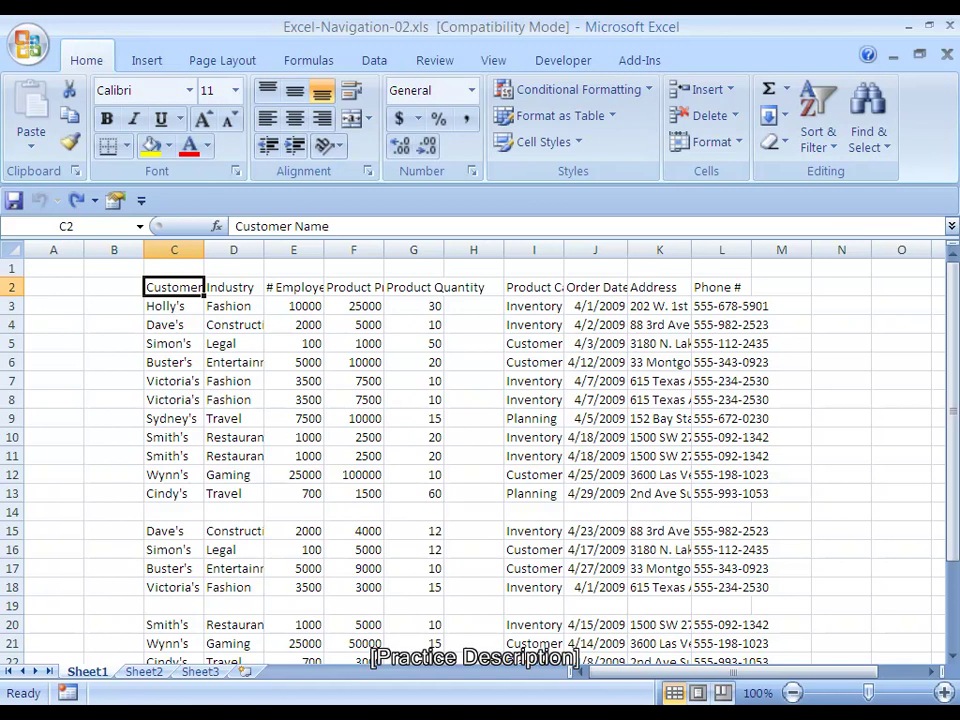
pyautogui.hotkey('ctrl', 'shift', 'Down')
pyautogui.hotkey('ctrl', 'shift', 'Right')
pyautogui.hotkey('shift', 'F8')
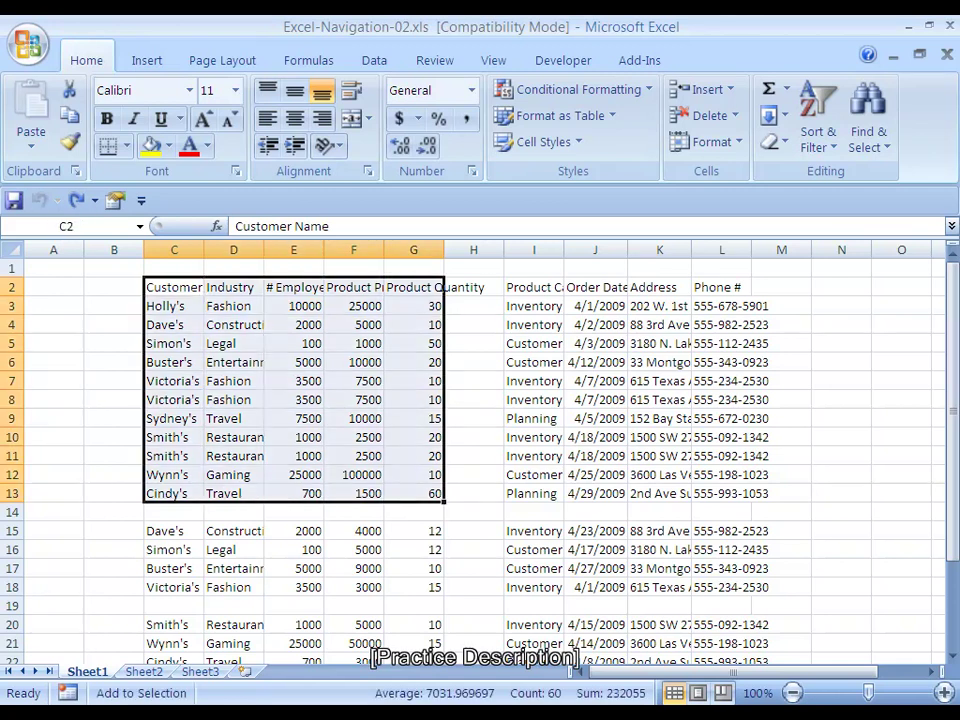
# Add the neighbouring block I2:L13 to the selection, extending it from the header in I2 to the block boundaries
pyautogui.hotkey('ctrl', 'Right')
pyautogui.hotkey('ctrl', 'Right')
pyautogui.hotkey('ctrl', 'shift', 'Down')
pyautogui.hotkey('ctrl', 'shift', 'Right')
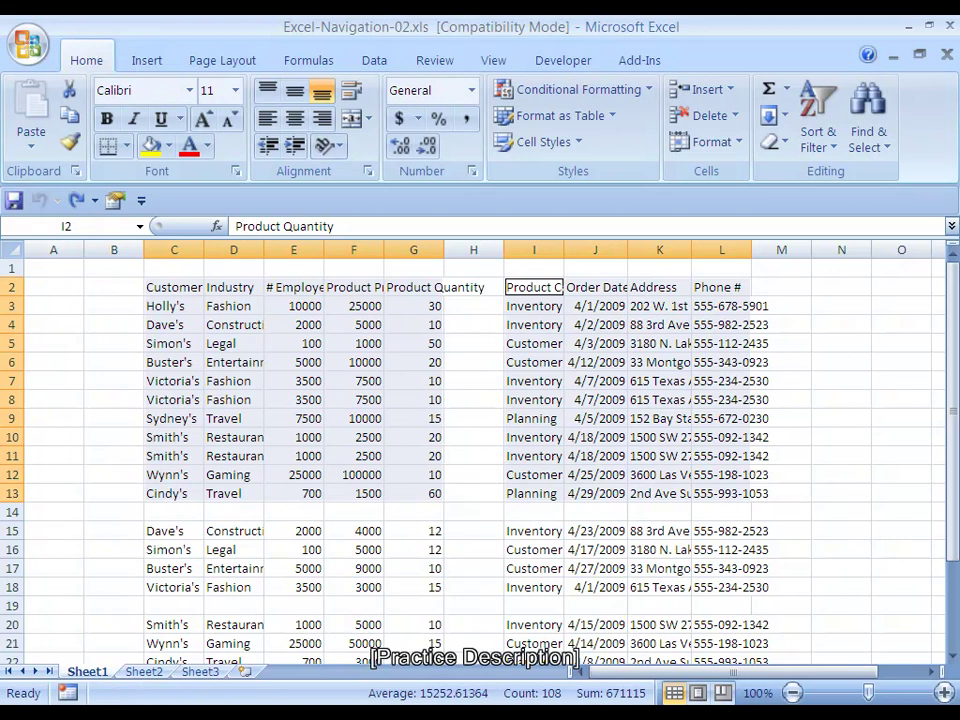
# Jump down column I to the second block and add I15:L18 to the selection, keeping Add to Selection mode on
pyautogui.hotkey('ctrl', 'Down')
pyautogui.hotkey('ctrl', 'Down')
pyautogui.hotkey('ctrl', 'shift', 'Down')
pyautogui.hotkey('ctrl', 'shift', 'Right')
pyautogui.hotkey('shift', 'F8')
pyautogui.hotkey('shift', 'F8')
# Jump across row 15 to column C and add the block C15:G18 to the selected areas
pyautogui.hotkey('ctrl', 'Left')
pyautogui.hotkey('ctrl', 'Left')
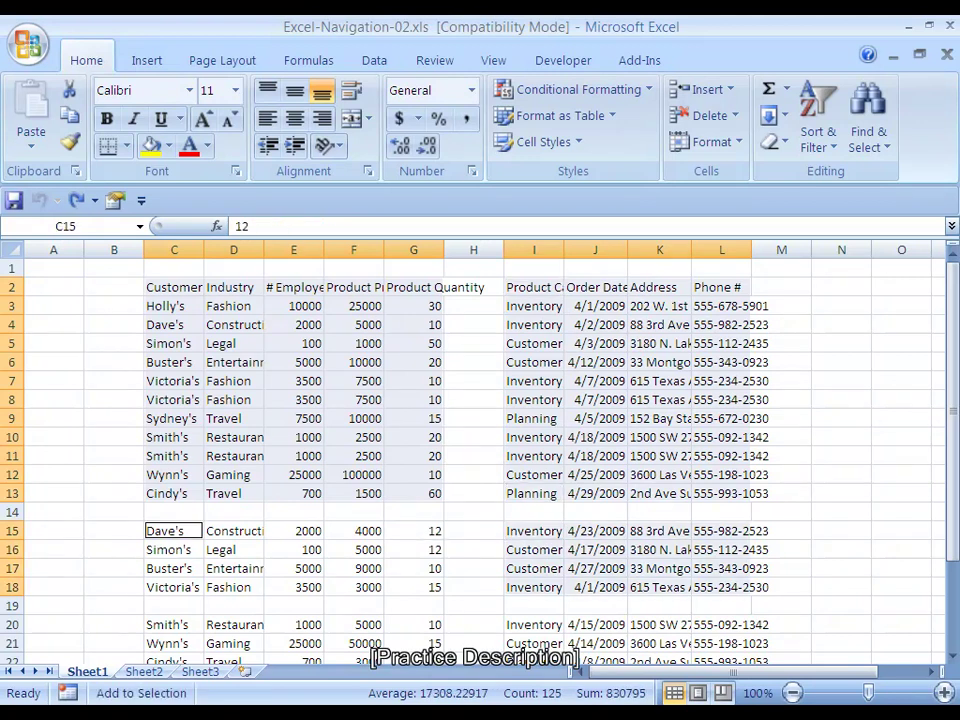
pyautogui.hotkey('ctrl', 'shift', 'Down')
pyautogui.hotkey('shift', 'F8')
pyautogui.hotkey('ctrl', 'shift', 'Right')
pyautogui.hotkey('shift', 'F8')
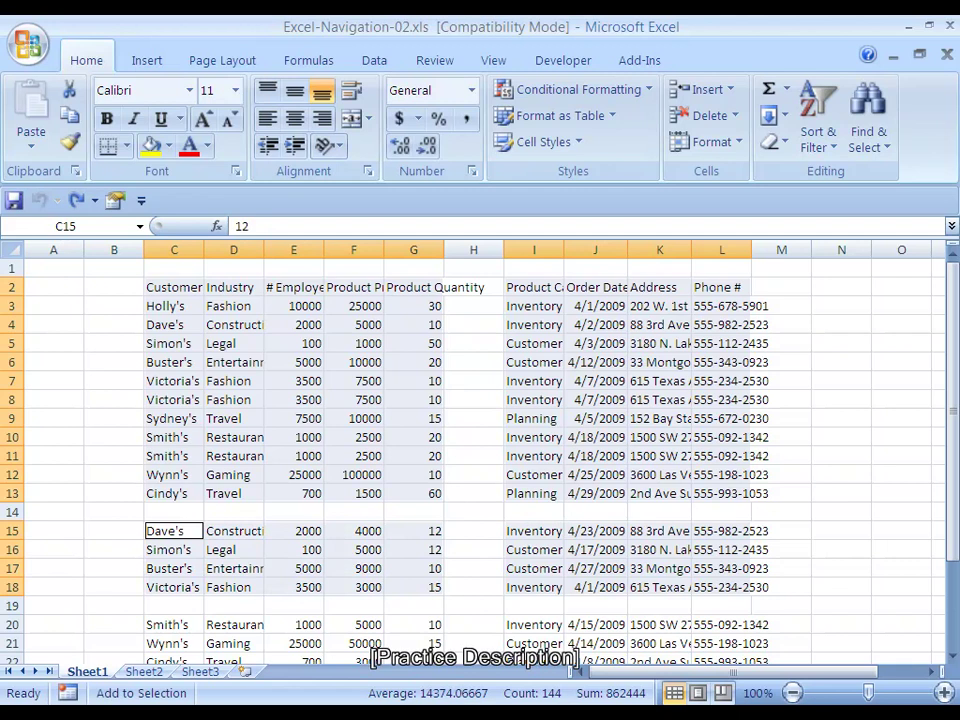
# Jump down column C to C20 and add the block C20:G22 to the selected areas
pyautogui.hotkey('ctrl', 'Down')
pyautogui.hotkey('ctrl', 'Down')
pyautogui.hotkey('ctrl', 'shift', 'Down')
pyautogui.hotkey('ctrl', 'shift', 'Right')
pyautogui.hotkey('shift', 'F8')
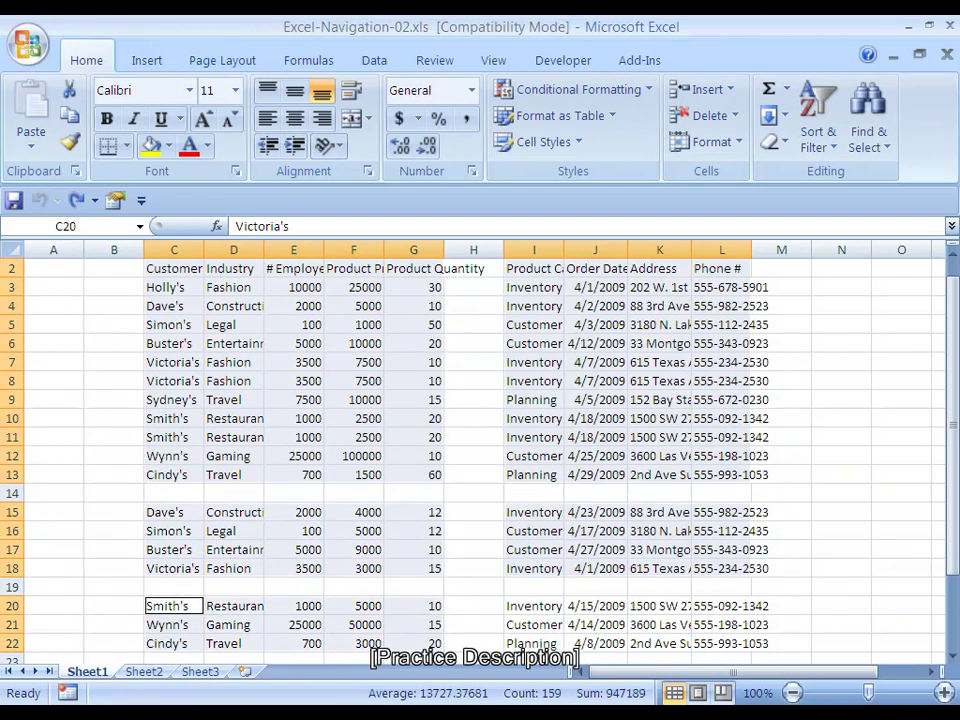
# Jump across row 20 to column I and add the block I20:L22 to the selected areas
pyautogui.hotkey('shift', 'F8')
pyautogui.hotkey('ctrl', 'Right')
pyautogui.hotkey('ctrl', 'Right')
pyautogui.hotkey('ctrl', 'shift', 'Down')
pyautogui.hotkey('ctrl', 'shift', 'Right')
pyautogui.hotkey('shift', 'F8')
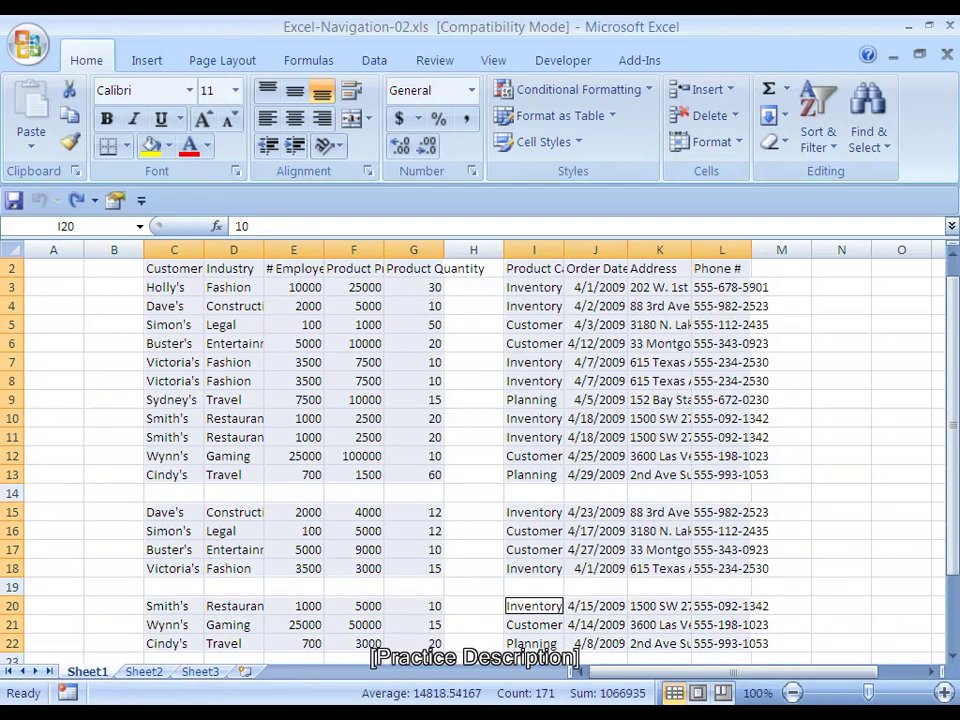
# Jump down column I to I25 and add the block I25:L27 to the selected areas
pyautogui.hotkey('shift', 'F8')
pyautogui.hotkey('ctrl', 'Down')
pyautogui.hotkey('ctrl', 'Down')
pyautogui.hotkey('ctrl', 'shift', 'Down')
pyautogui.hotkey('ctrl', 'shift', 'Right')
pyautogui.hotkey('shift', 'F8')
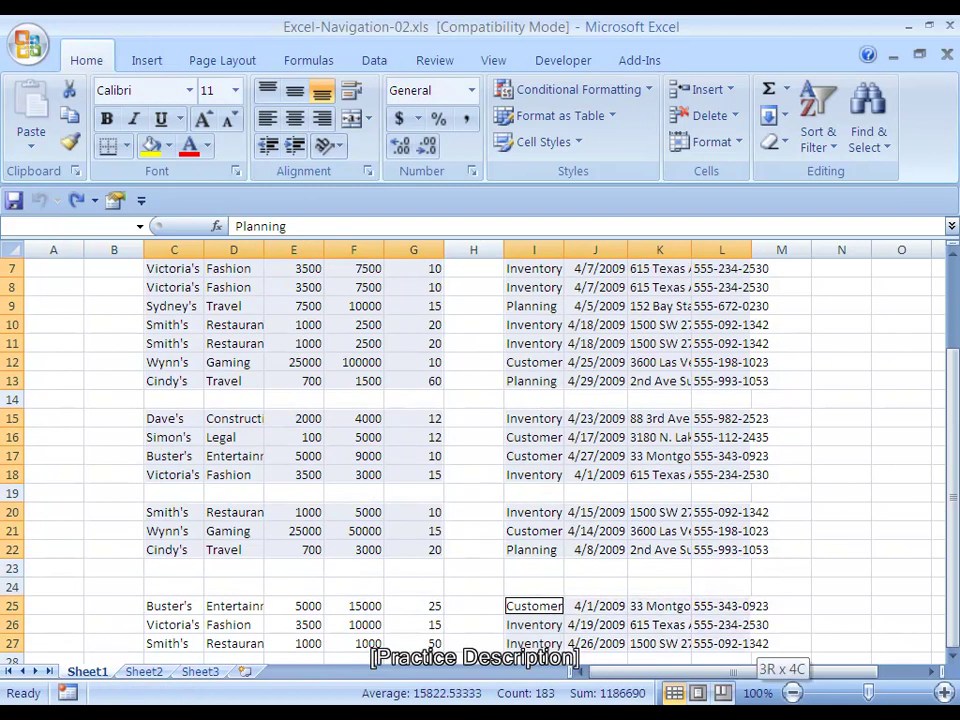
# Jump across row 25 to column C and add the last block C25:G27 to the selected areas
pyautogui.hotkey('shift', 'F8')
pyautogui.hotkey('ctrl', 'Left')
pyautogui.hotkey('ctrl', 'Left')
pyautogui.hotkey('ctrl', 'shift', 'Down')
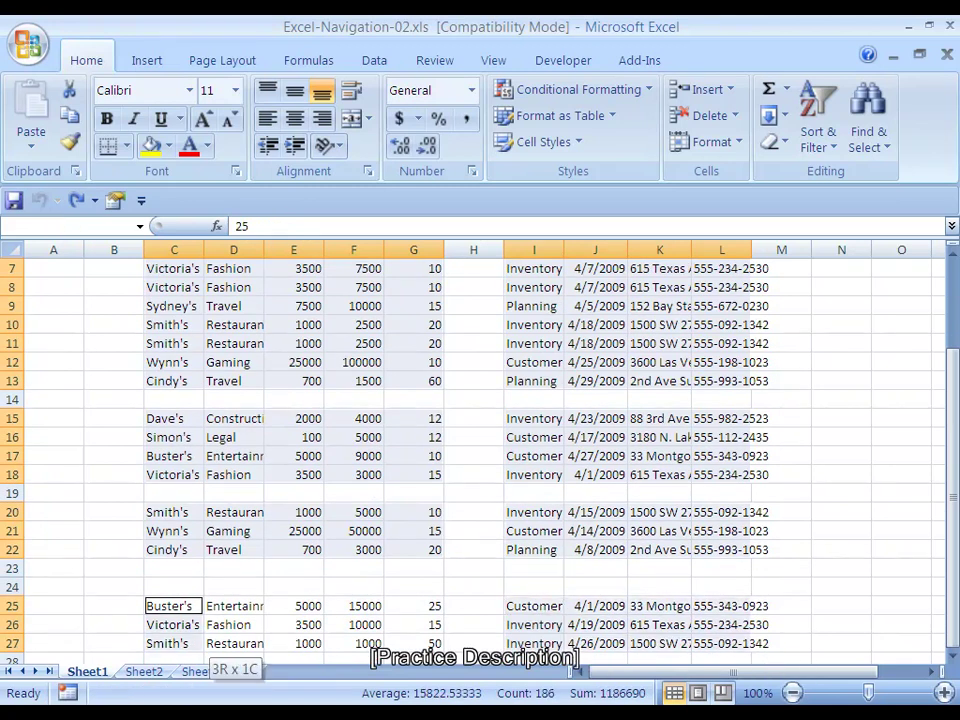
pyautogui.hotkey('ctrl', 'shift', 'Right')
pyautogui.hotkey('shift', 'F8')
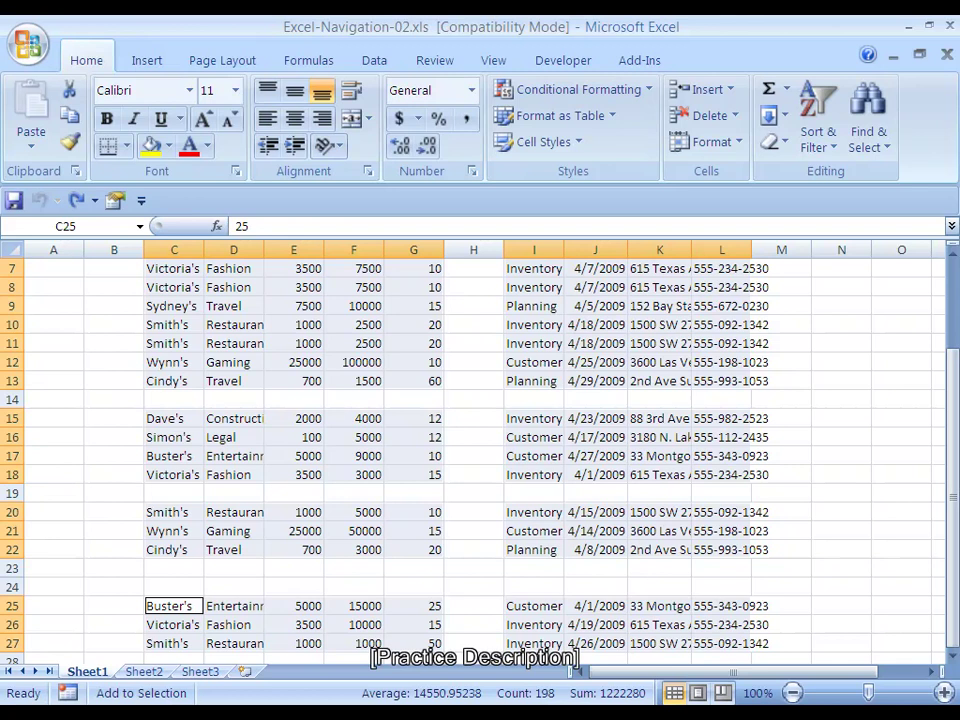
# Move down column C past the last data row, return to C27 with the areas still selected, and leave Add to Selection mode
pyautogui.press('Down')
pyautogui.press('Down')
pyautogui.press('Down')
pyautogui.press('Down')
pyautogui.press('Down')
pyautogui.press('Up')
pyautogui.press('Up')
pyautogui.press('Up')
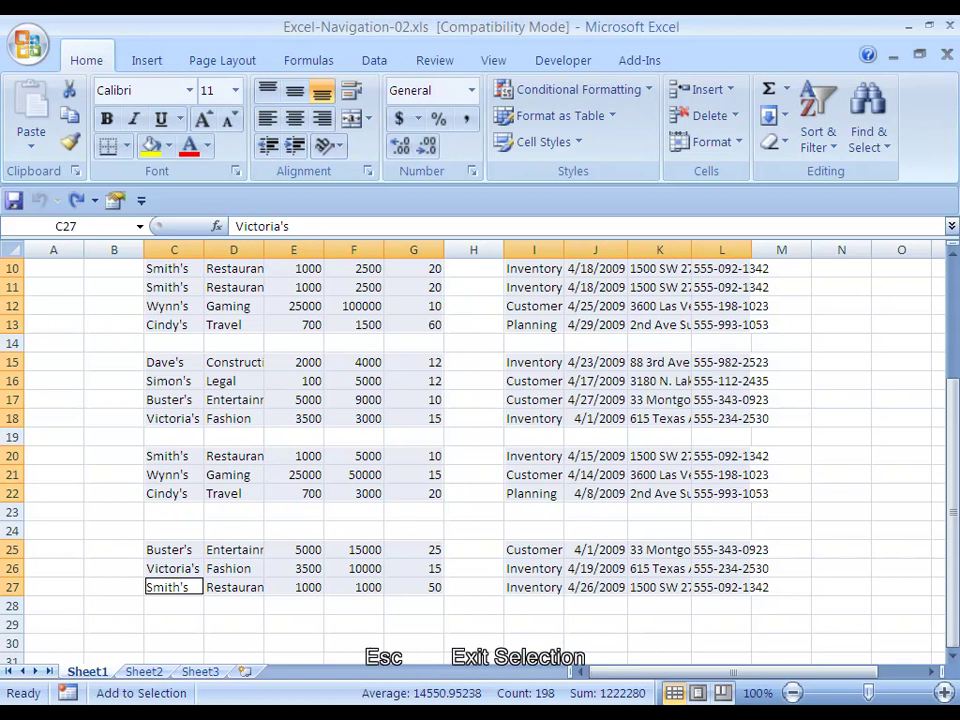
pyautogui.press('Escape')
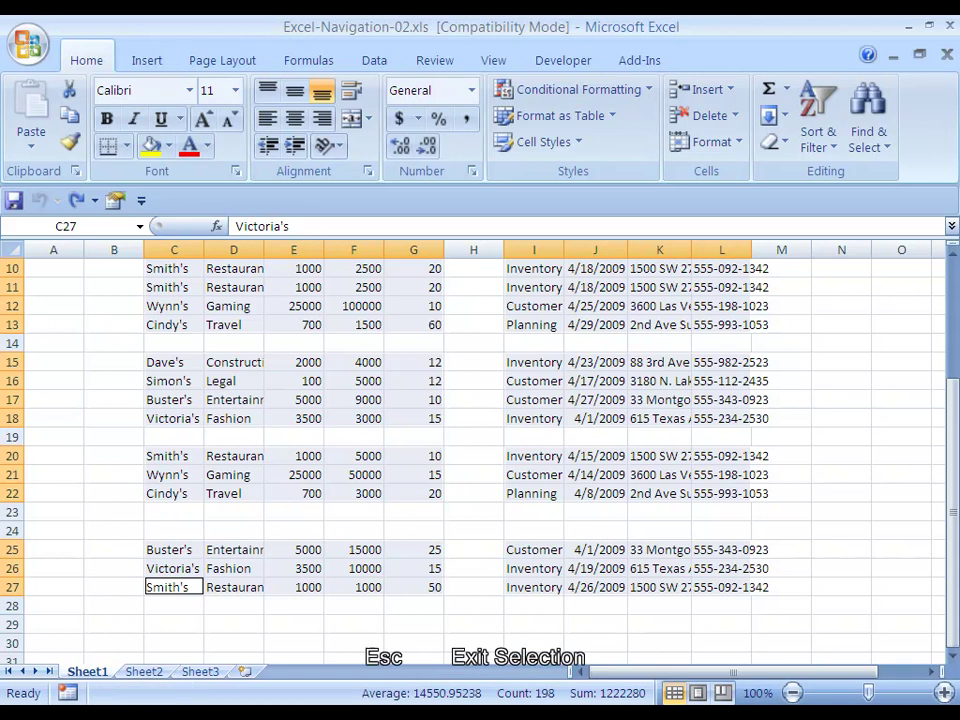
# Jump up column C by block boundaries to C1, releasing the selected areas
pyautogui.hotkey('ctrl', 'Up')
pyautogui.hotkey('ctrl', 'Up')
pyautogui.hotkey('ctrl', 'Up')
pyautogui.hotkey('ctrl', 'Up')
pyautogui.hotkey('ctrl', 'Up')
pyautogui.hotkey('ctrl', 'Up')
pyautogui.hotkey('ctrl', 'Up')
pyautogui.hotkey('ctrl', 'Up')
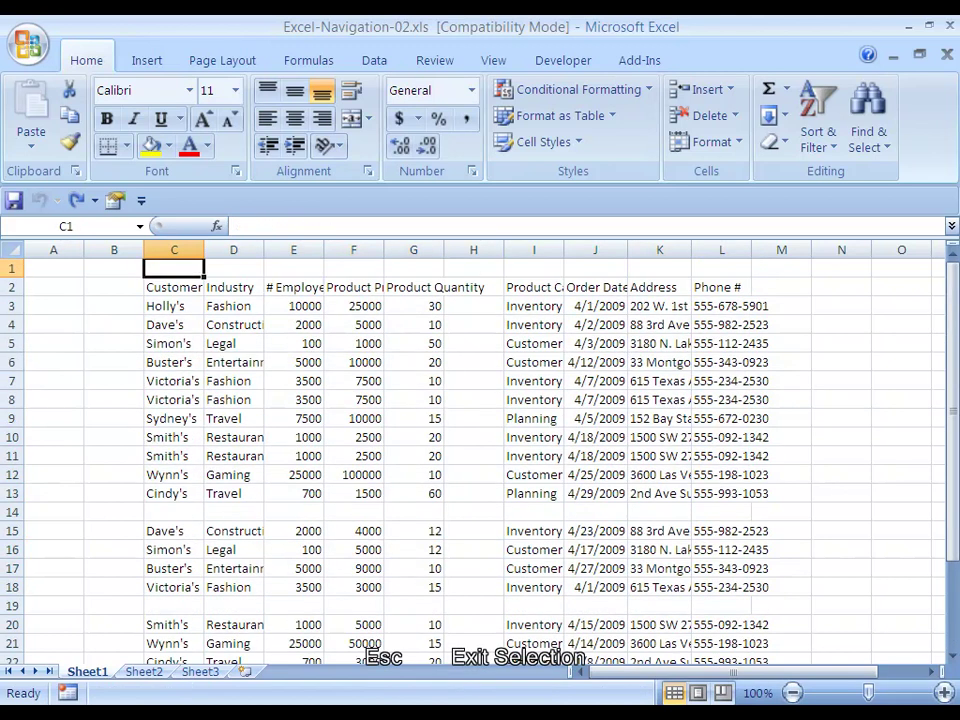
# Select block C2:G13 again from the Customer Name header and switch on Add to Selection mode
pyautogui.hotkey('ctrl', 'Down')
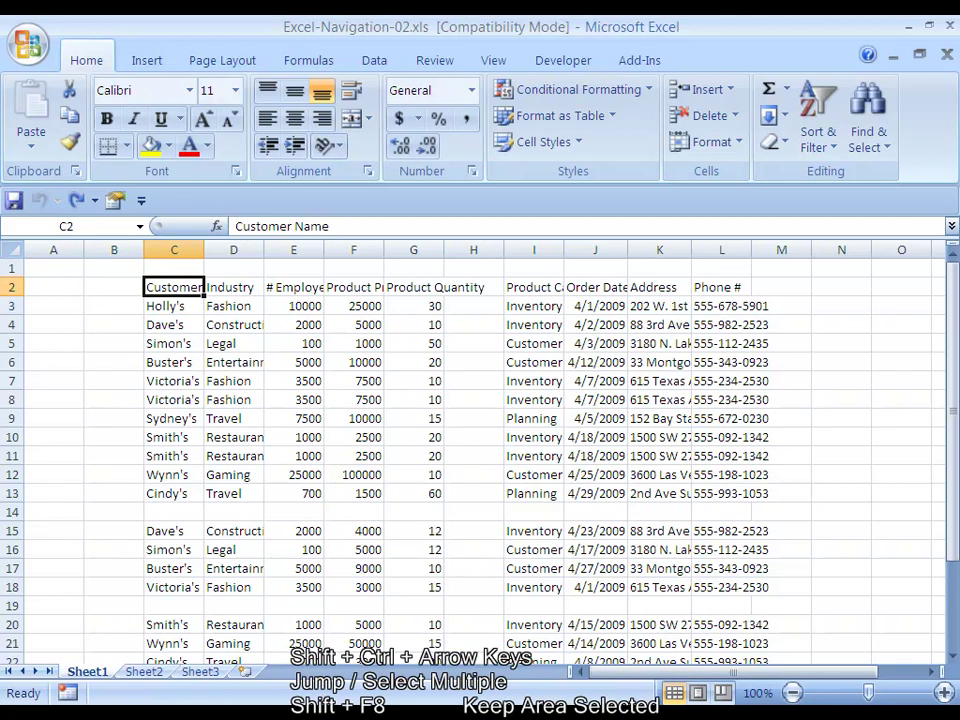
pyautogui.hotkey('shift', 'ctrl', 'Down')
pyautogui.hotkey('shift', 'ctrl', 'Right')
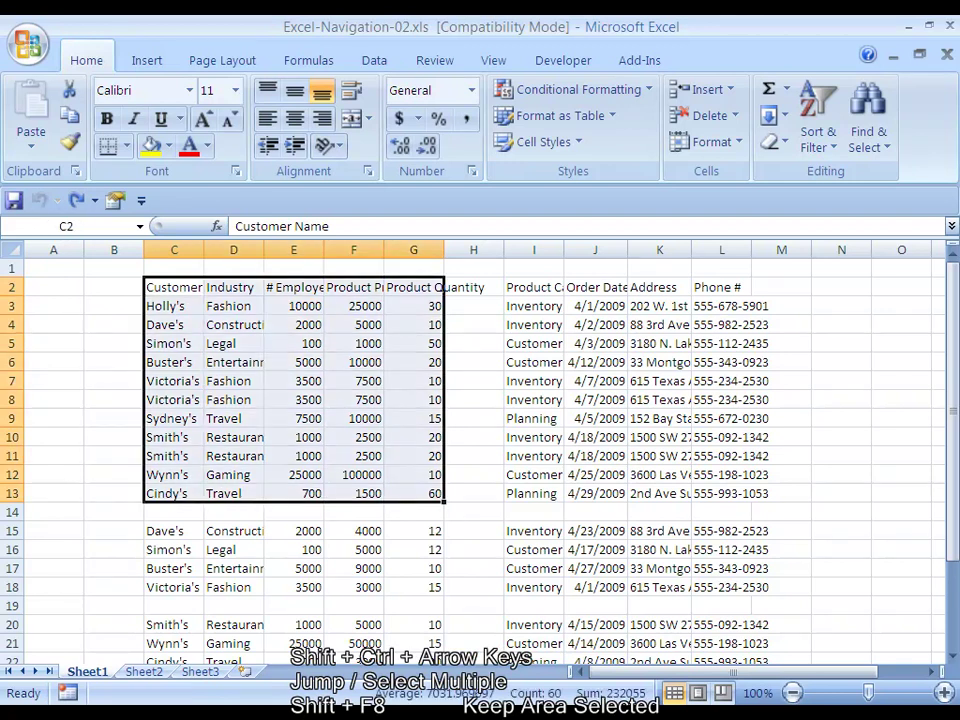
pyautogui.hotkey('shift', 'F8')
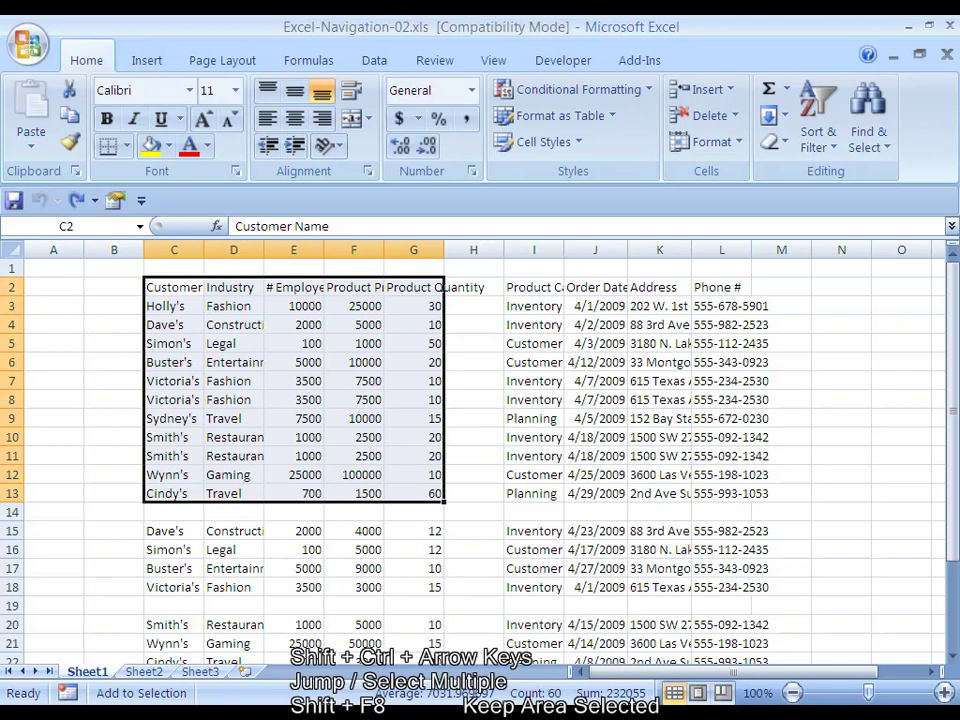
# Move along header row 2 to I2 and add the block I2:L13 to the selection, keeping Add to Selection mode on
pyautogui.click(233, 287)
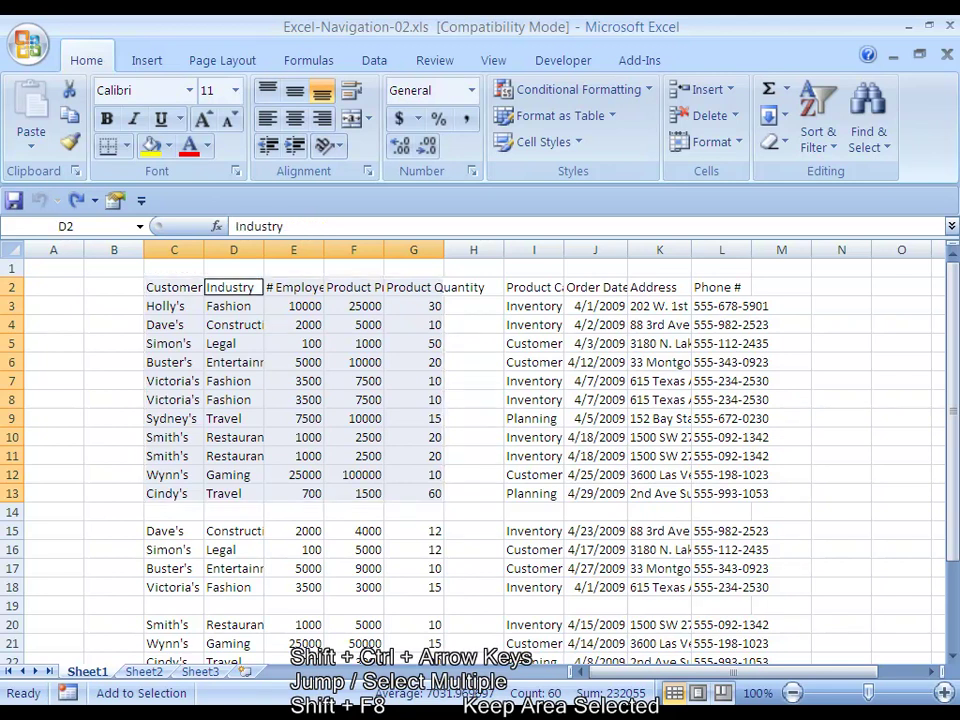
pyautogui.click(413, 287)
pyautogui.click(534, 287)
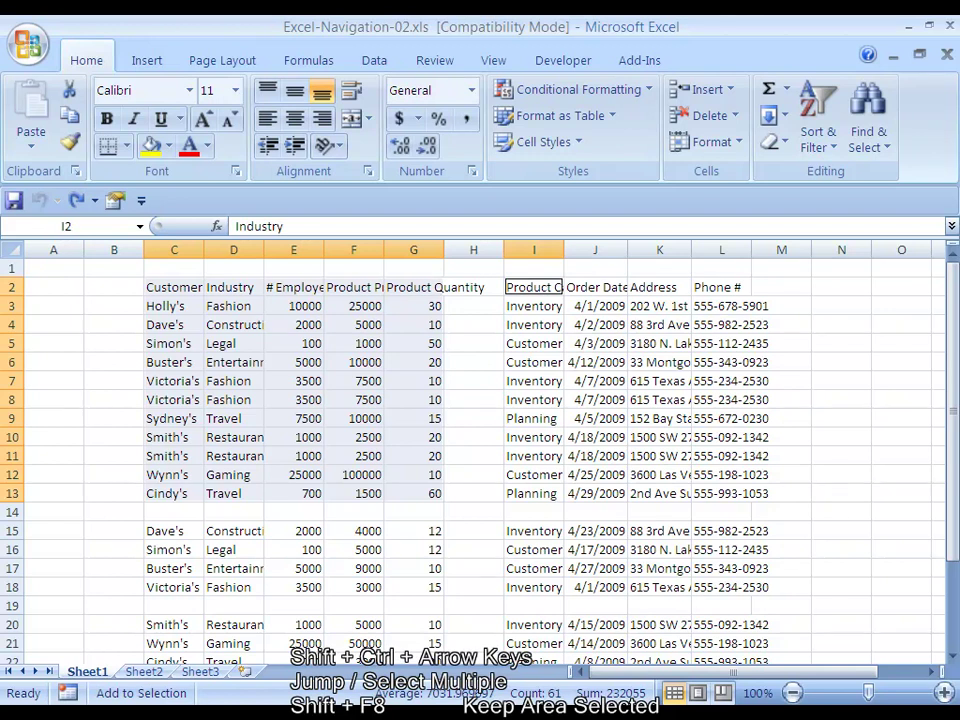
pyautogui.hotkey('ctrl', 'shift', 'Down')
pyautogui.hotkey('ctrl', 'shift', 'Right')
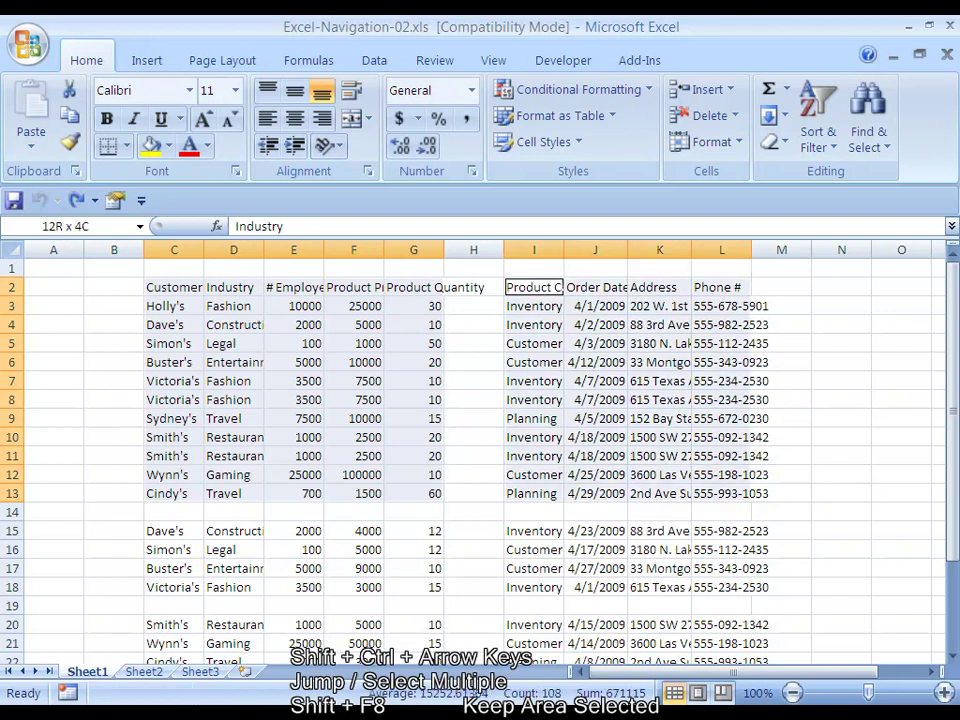
pyautogui.hotkey('shift', 'F8')
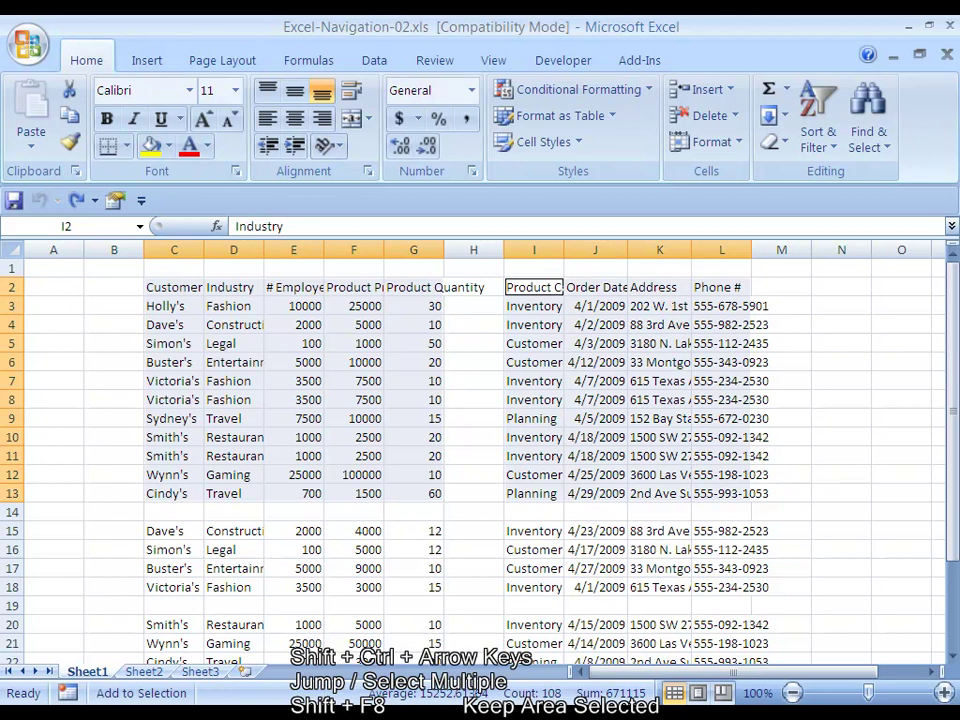
# Jump down column I to I15 and add the block I15:L18 to the selected areas
pyautogui.hotkey('ctrl', 'Down')
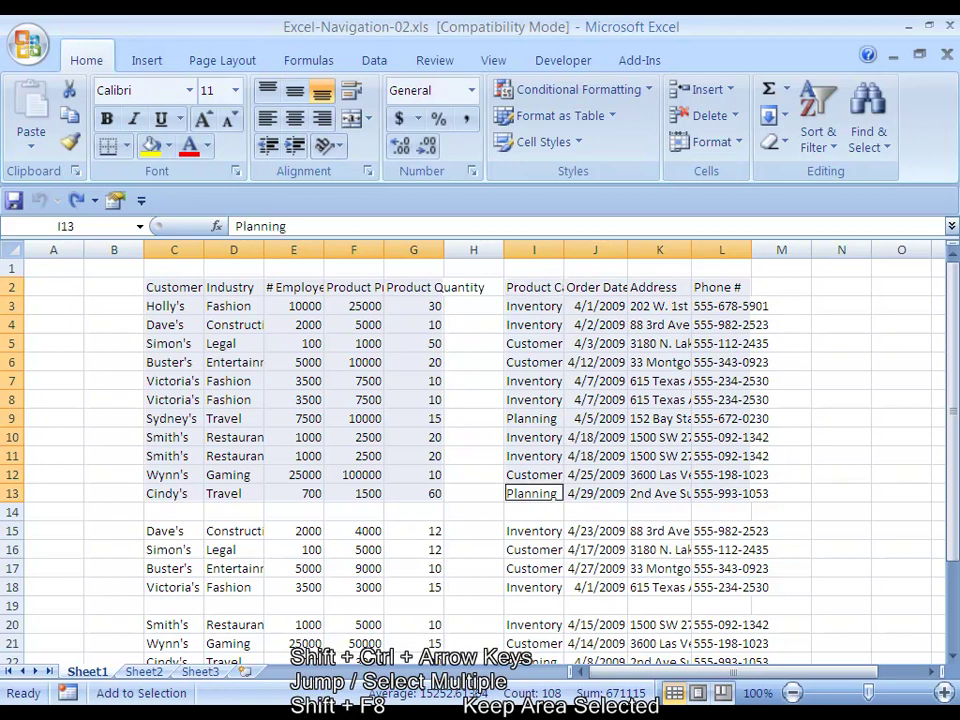
pyautogui.hotkey('ctrl', 'Down')
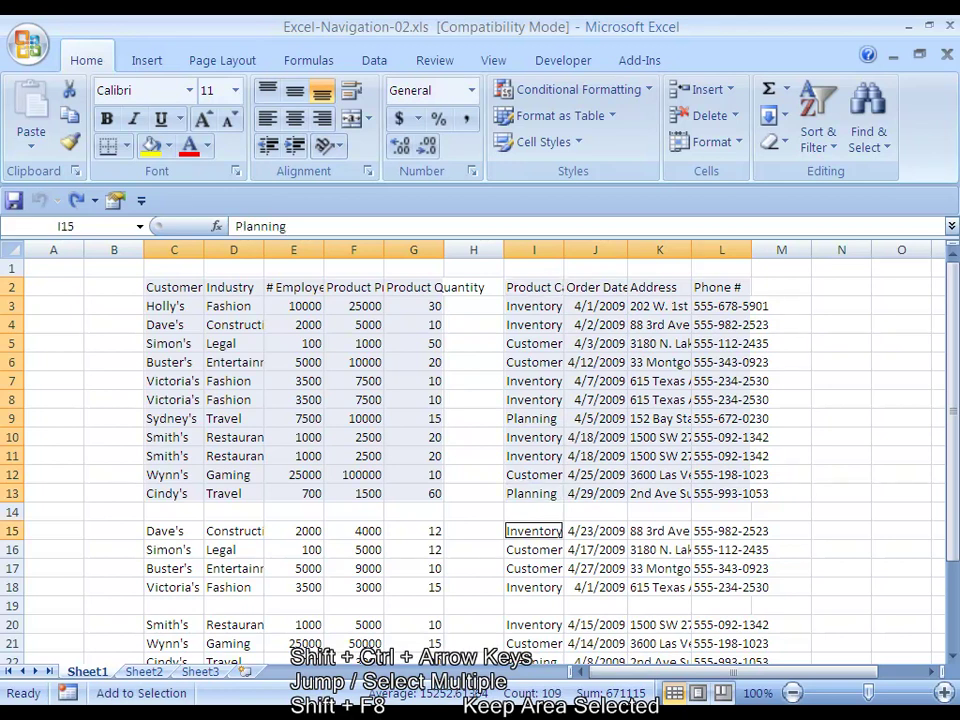
pyautogui.hotkey('shift', 'ctrl', 'Down')
pyautogui.hotkey('shift', 'ctrl', 'Right')
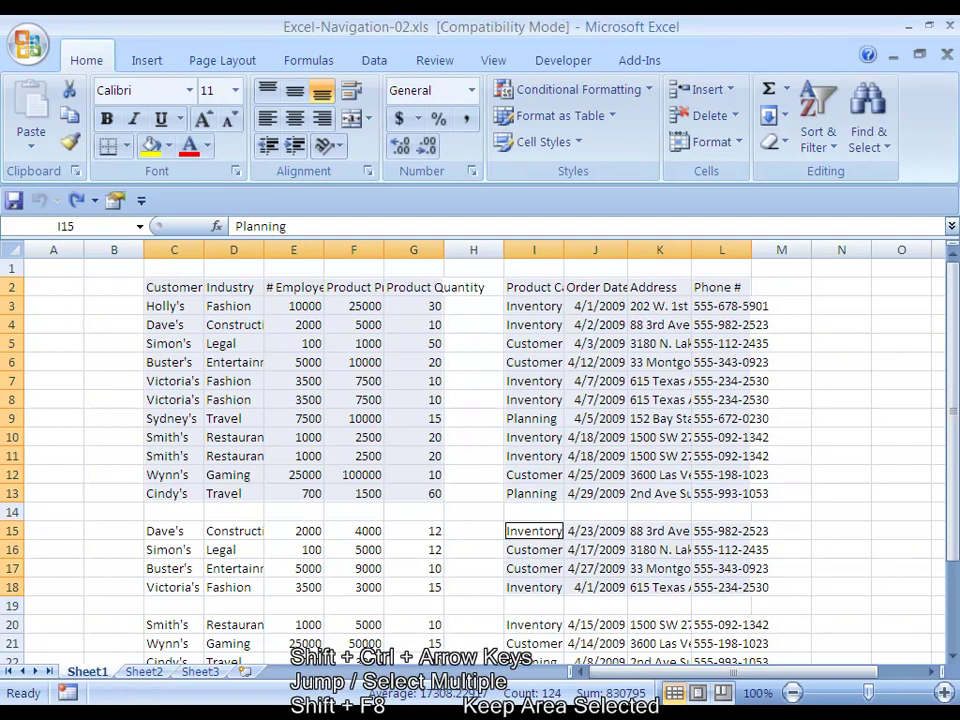
pyautogui.hotkey('shift', 'F8')
# Move across row 15 to C15 and add the block C15:G18 to the selected areas
pyautogui.hotkey('ctrl', 'Left')
pyautogui.press('Right')
pyautogui.press('Right')
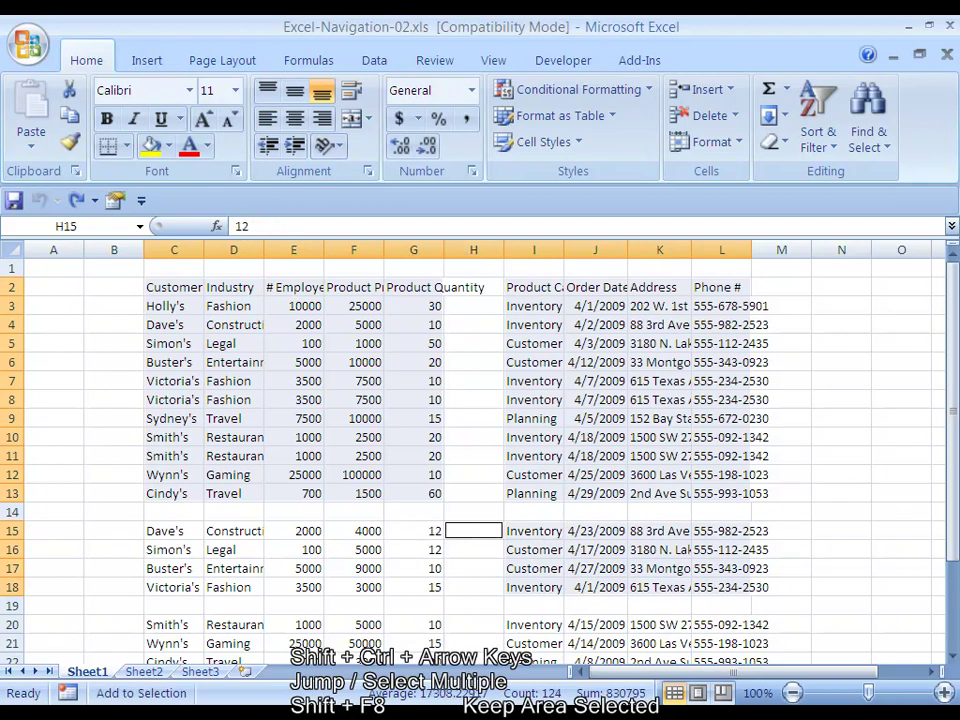
pyautogui.hotkey('ctrl', 'Left')
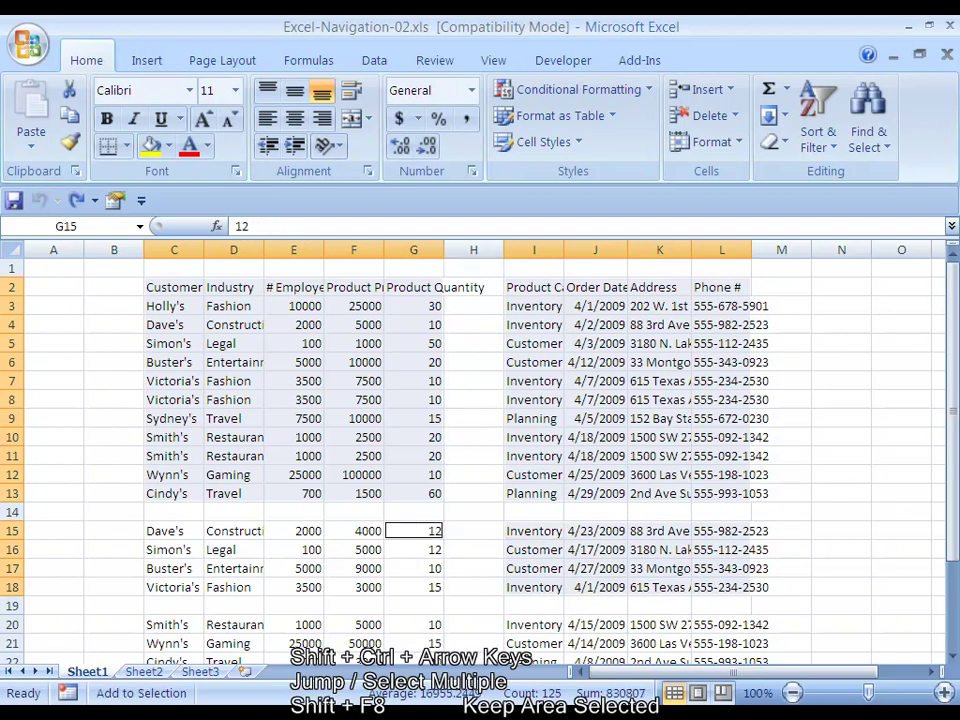
pyautogui.hotkey('ctrl', 'Left')
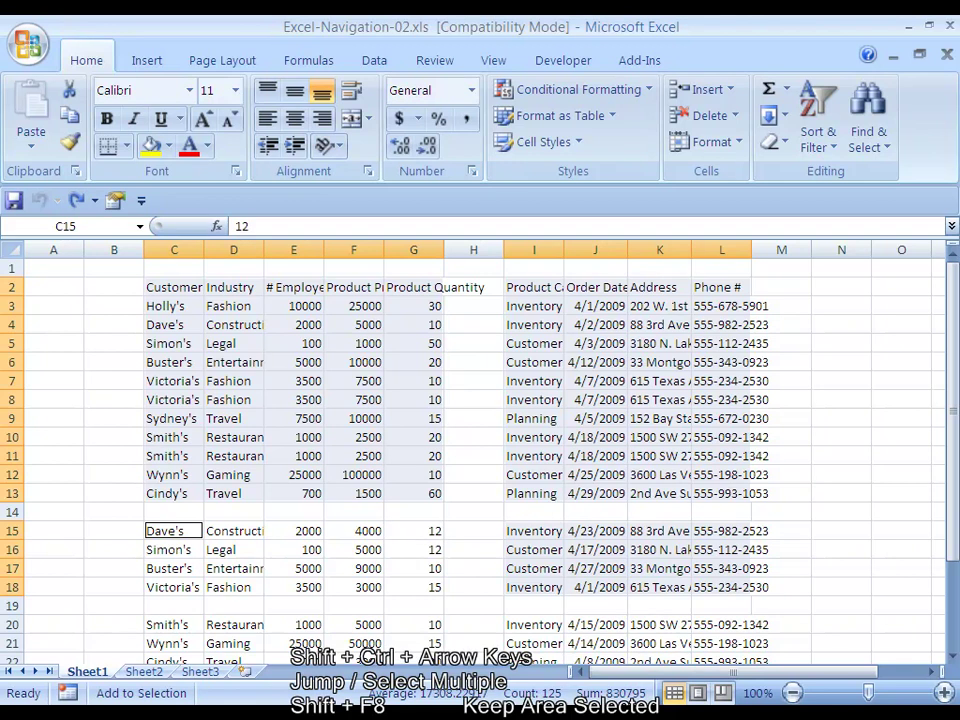
pyautogui.hotkey('ctrl', 'shift', 'Down')
pyautogui.hotkey('ctrl', 'shift', 'Right')
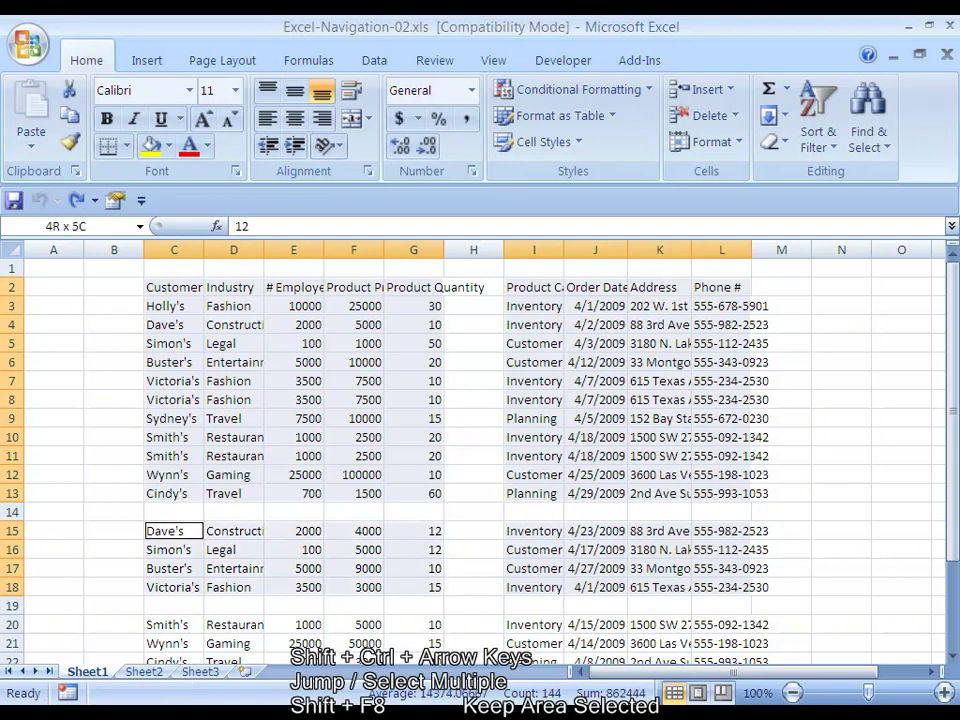
pyautogui.hotkey('shift', 'F8')
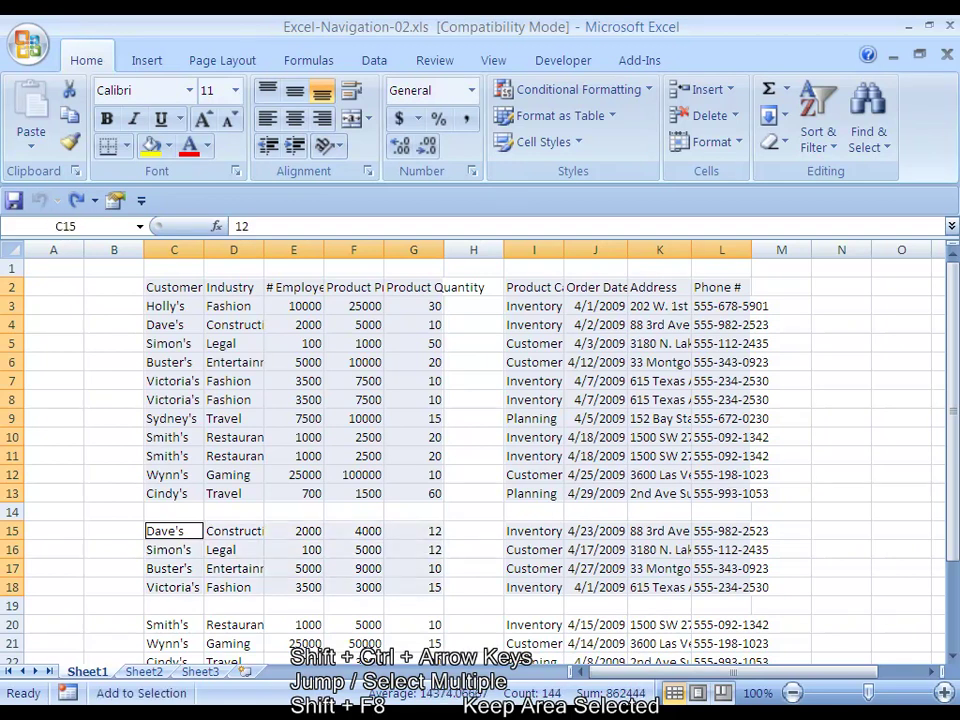
# Jump down column C to C20 and add the block C20:G22, keeping Add to Selection mode on
pyautogui.hotkey('ctrl', 'Down')
pyautogui.hotkey('ctrl', 'Down')
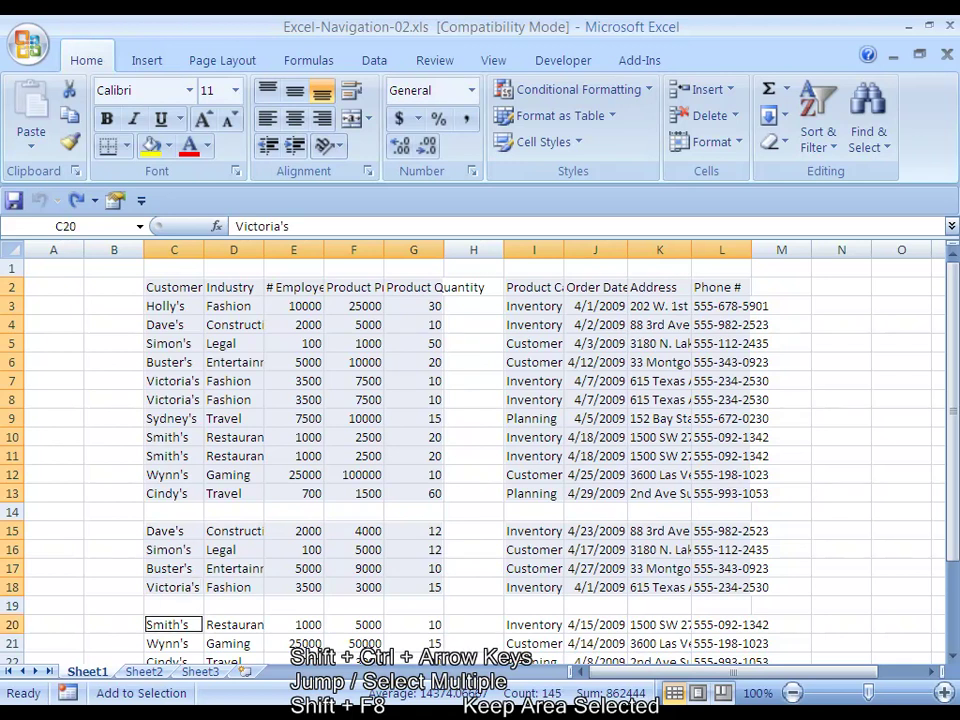
pyautogui.hotkey('ctrl', 'shift', 'Down')
pyautogui.hotkey('ctrl', 'shift', 'Right')
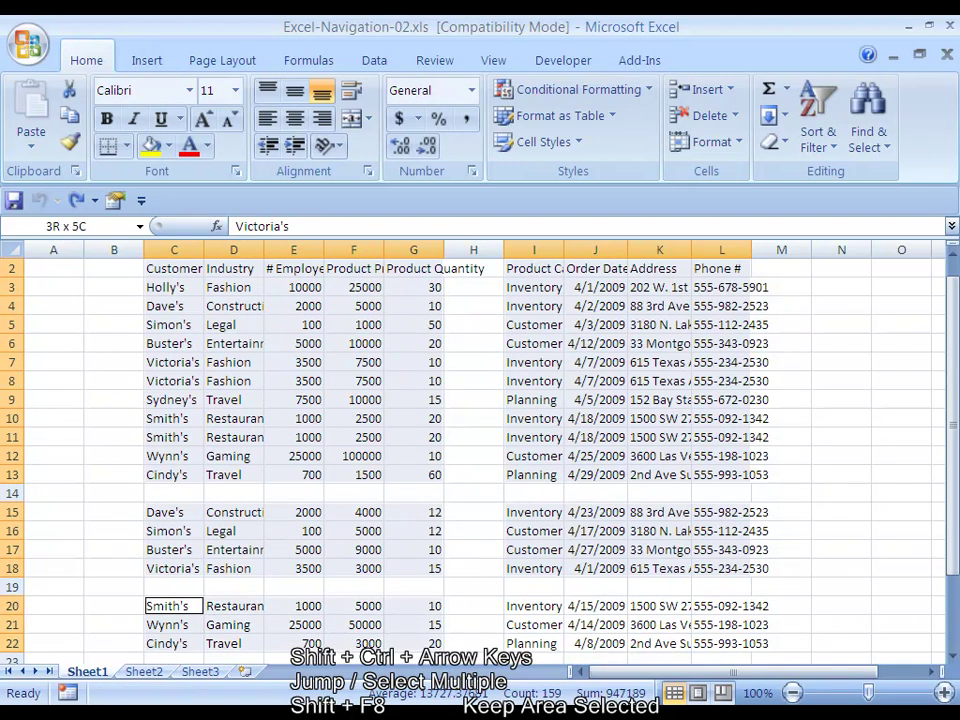
pyautogui.hotkey('shift', 'F8')
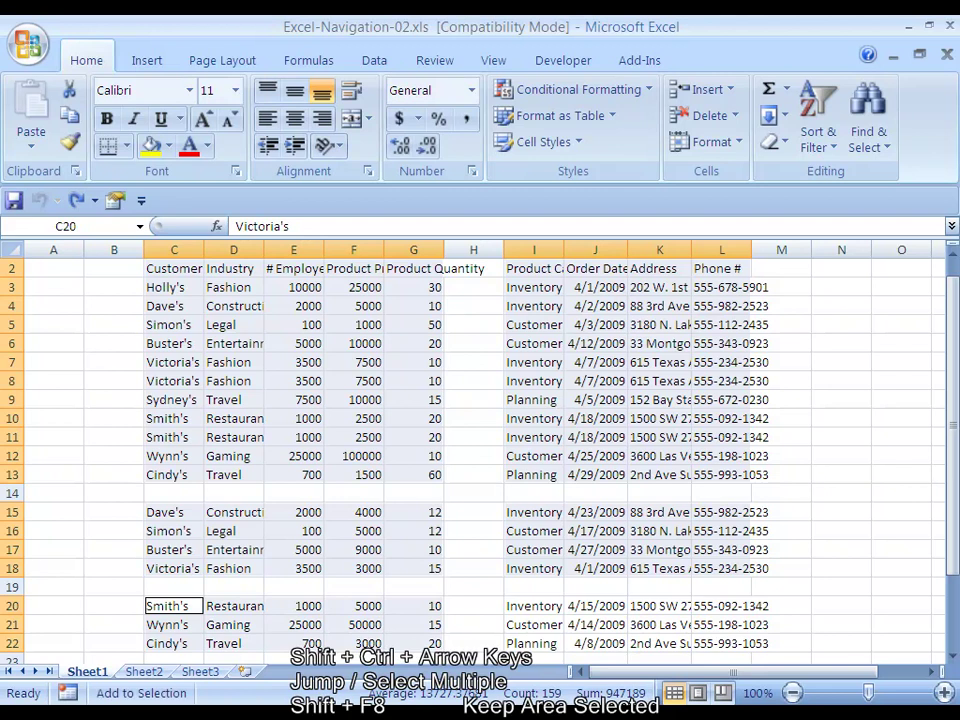
# Jump across row 20 to I20 and add the block I20:L22, keeping Add to Selection mode on
pyautogui.hotkey('ctrl', 'Right')
pyautogui.hotkey('ctrl', 'Right')
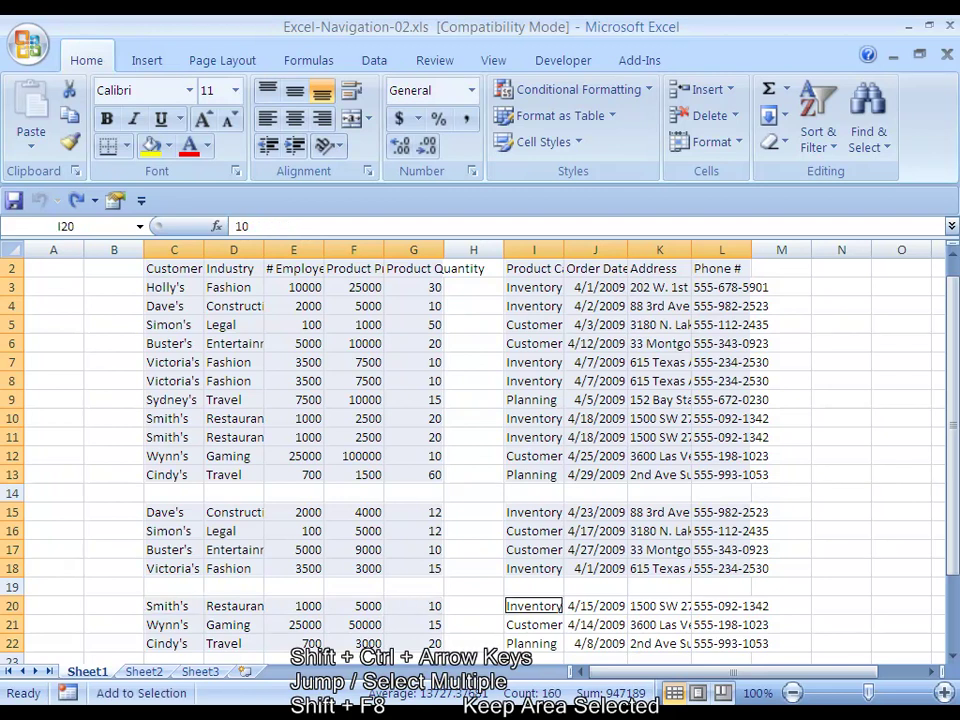
pyautogui.hotkey('ctrl', 'shift', 'Down')
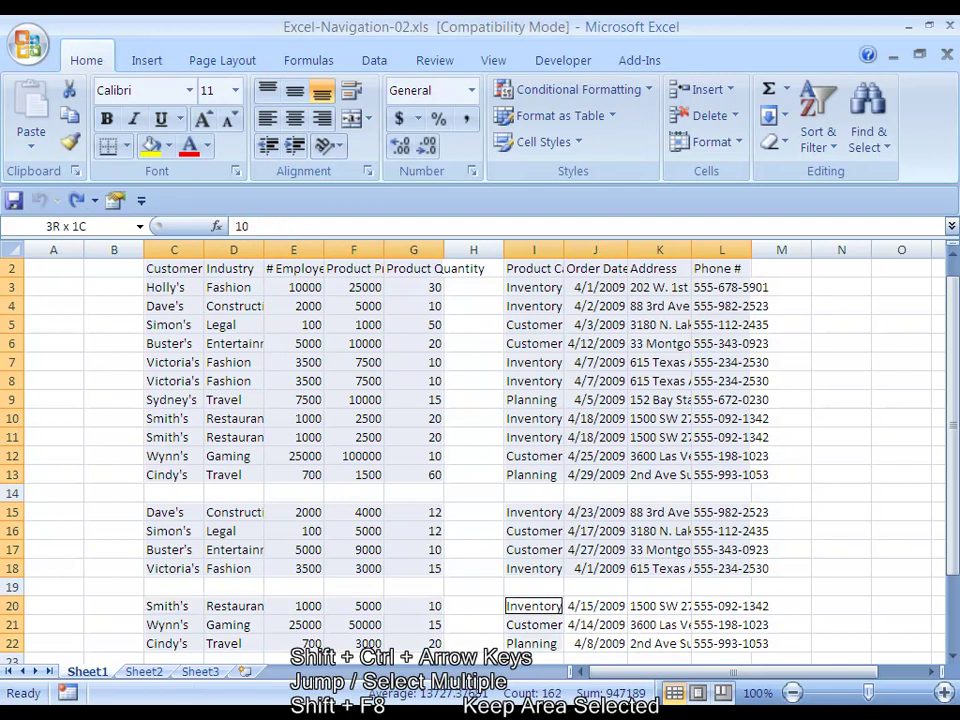
pyautogui.hotkey('ctrl', 'shift', 'Right')
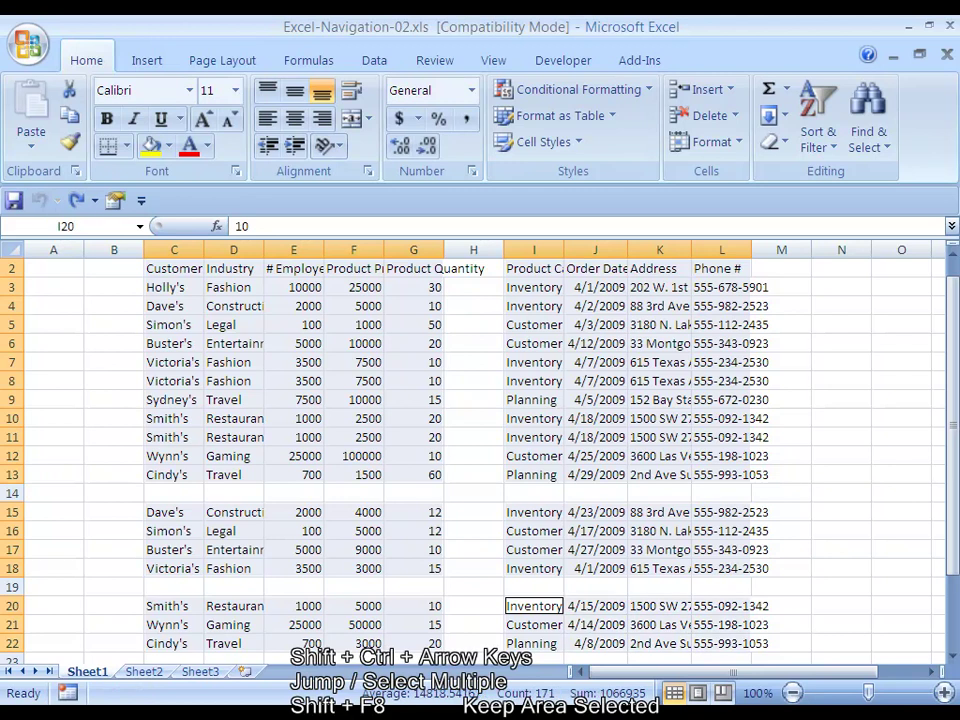
pyautogui.hotkey('shift', 'F8')
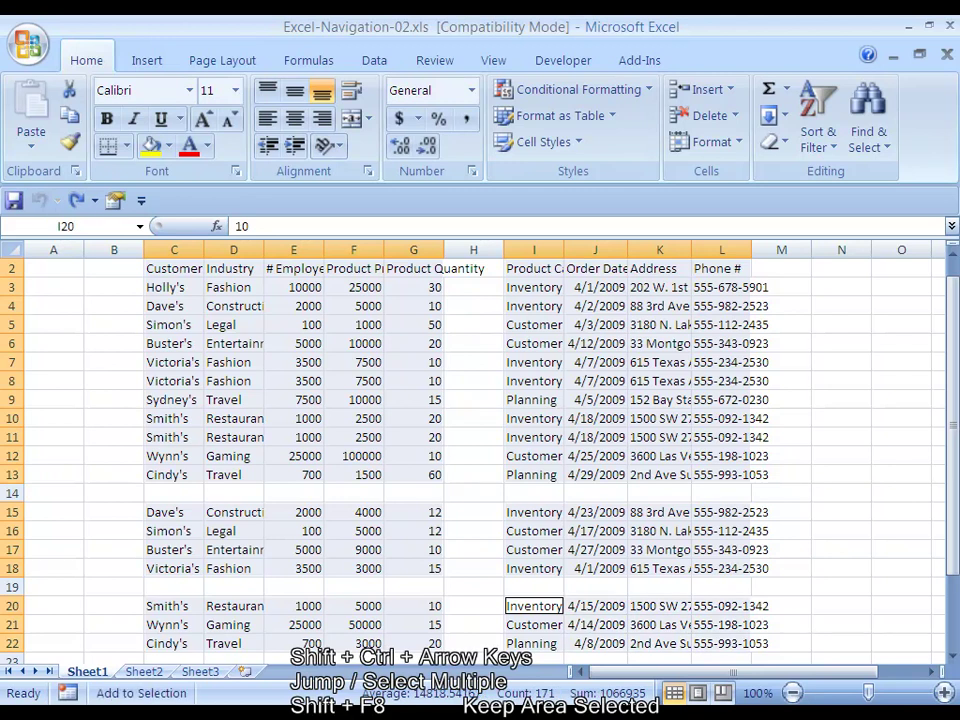
# Jump down column I to I25 and add the block I25:L27, keeping Add to Selection mode on
pyautogui.press('Down')
pyautogui.press('Down')
pyautogui.hotkey('ctrl', 'Down')
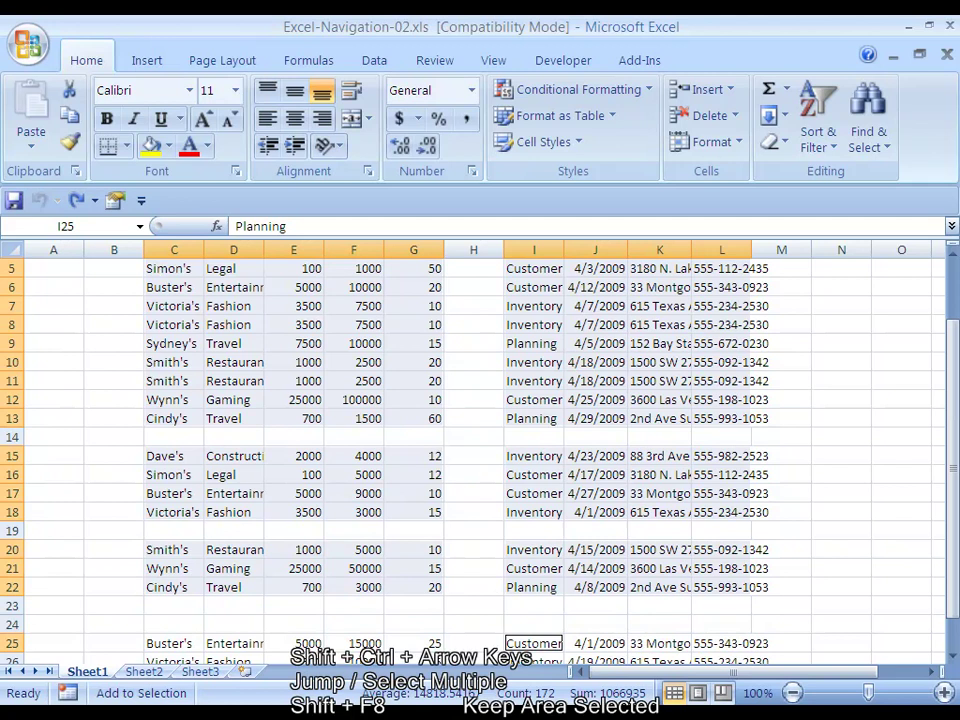
pyautogui.hotkey('shift', 'ctrl', 'Down')
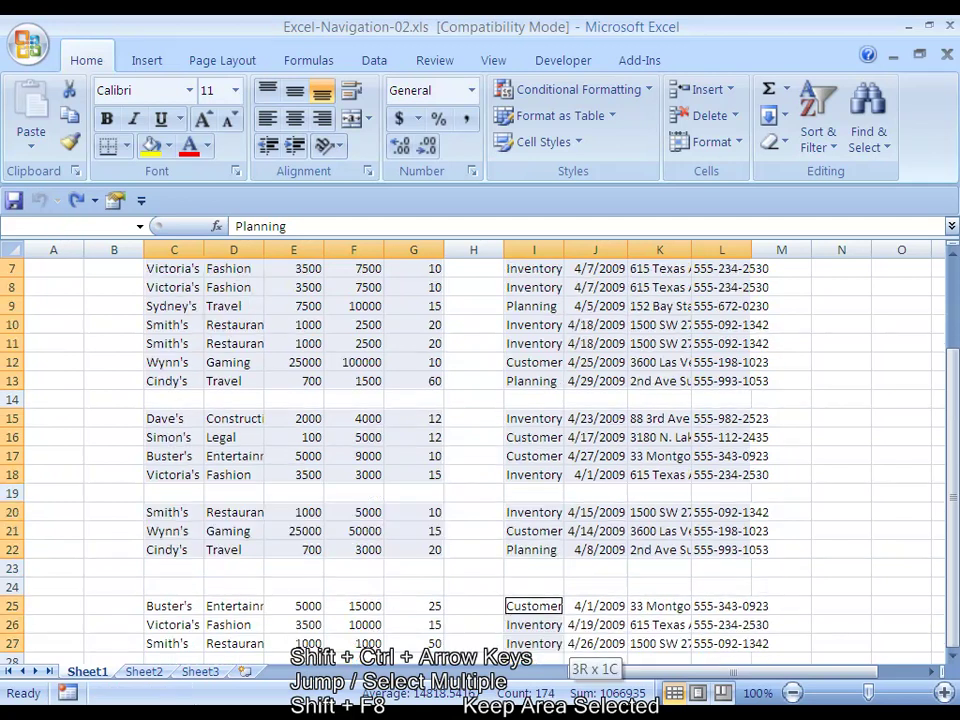
pyautogui.hotkey('shift', 'ctrl', 'Right')
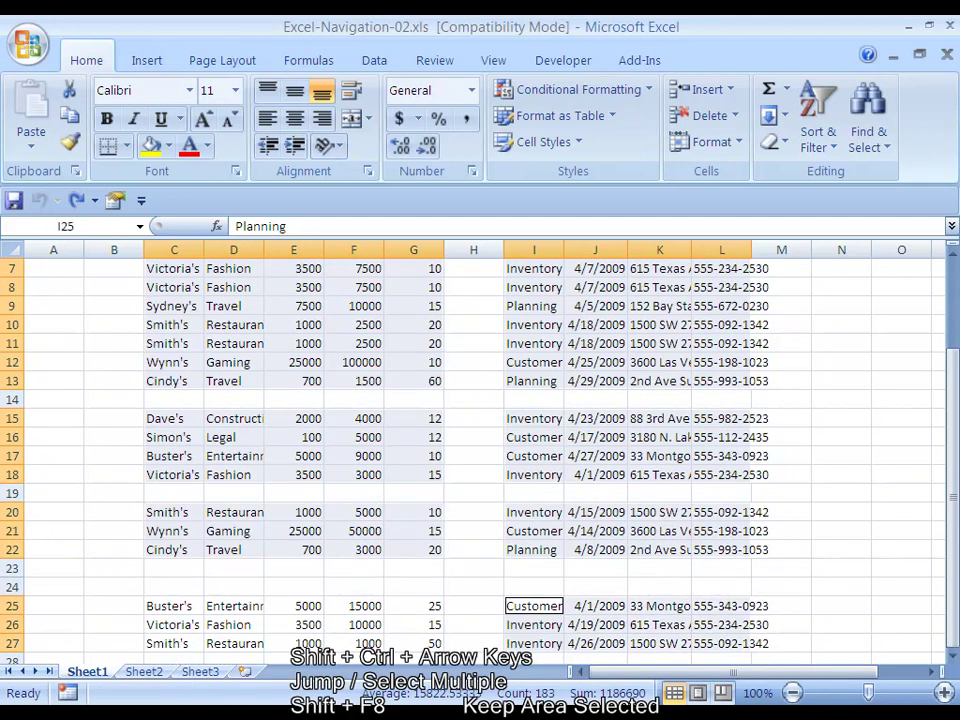
pyautogui.hotkey('shift', 'F8')
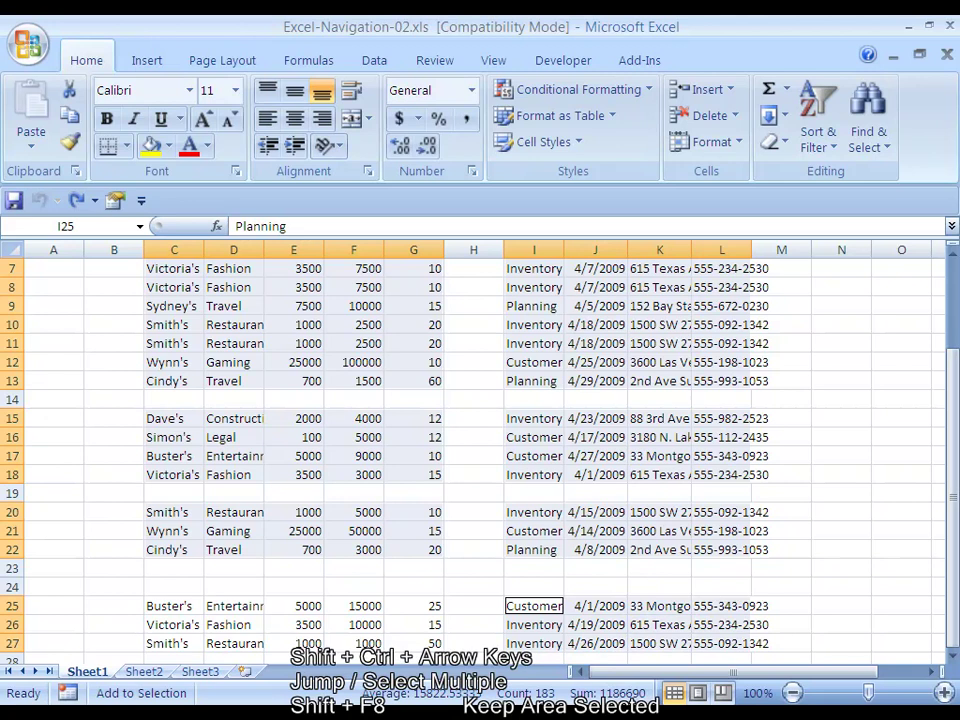
# Move across row 25 to C25 and add the block C25:G27, keeping Add to Selection mode on
pyautogui.click(413, 606)
pyautogui.hotkey('ctrl', 'Left')
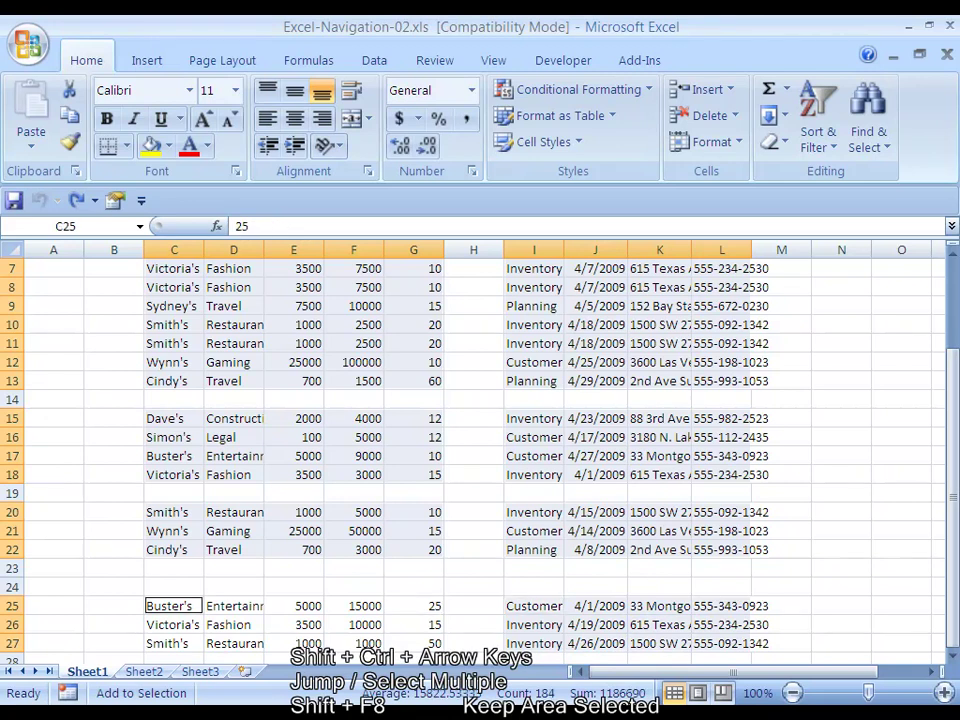
pyautogui.hotkey('ctrl', 'shift', 'Down')
pyautogui.hotkey('ctrl', 'shift', 'Right')
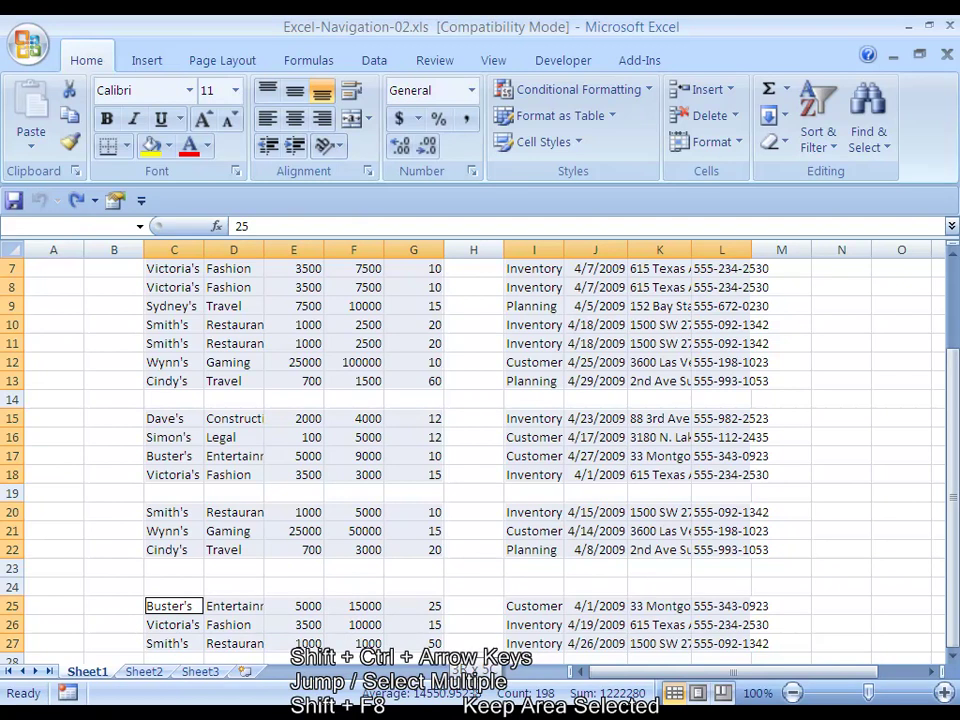
pyautogui.hotkey('shift', 'F8')
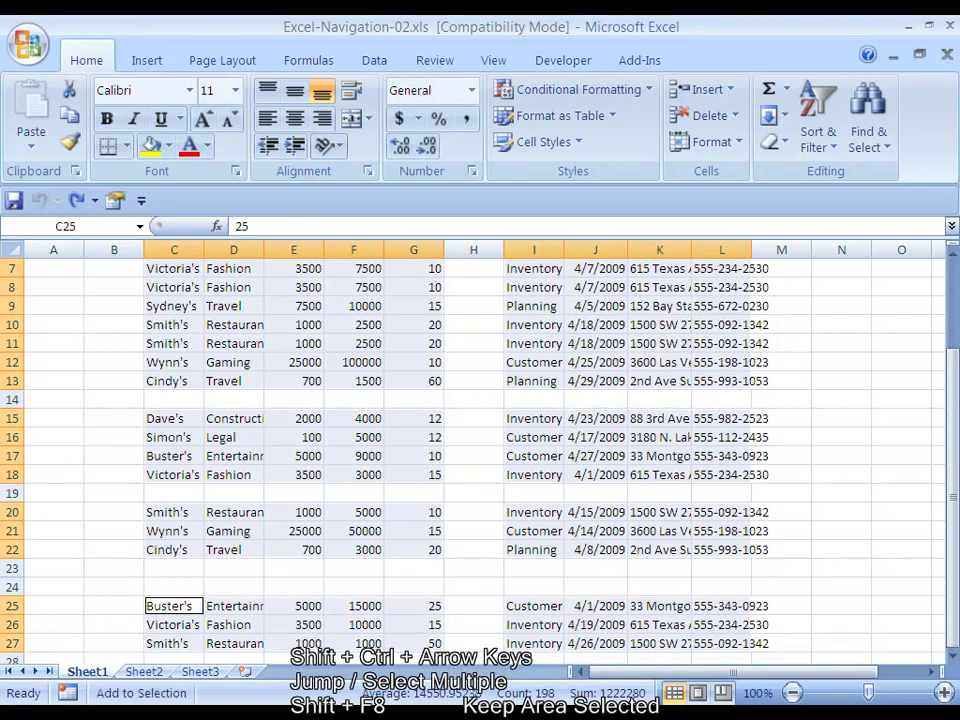